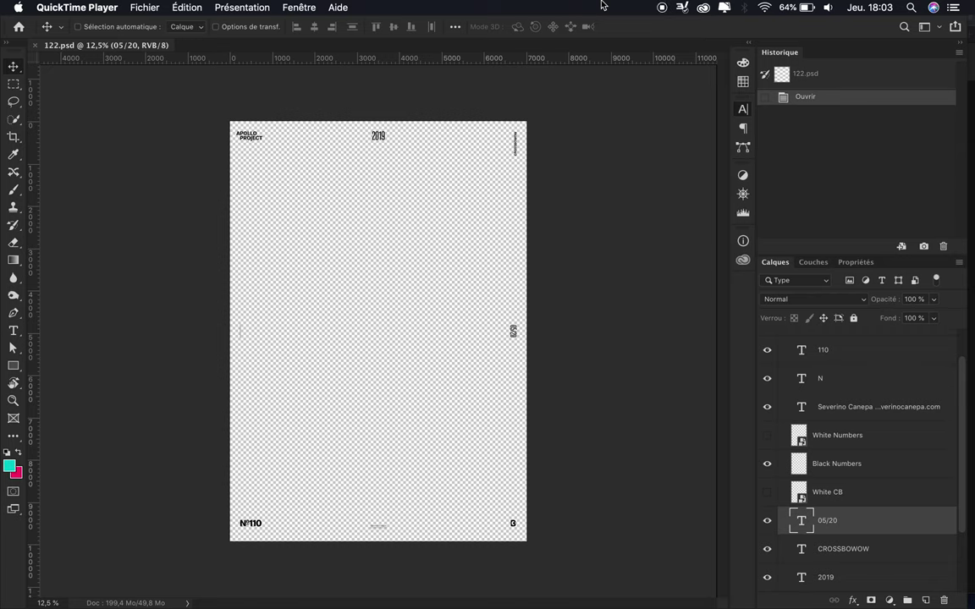
Draw a solid black rectangle covering the whole poster
{"action": "key", "text": "u"}
{"action": "left_click", "coordinate": [159, 26]}
{"action": "left_click", "coordinate": [107, 55]}
{"action": "left_click_drag", "start_coordinate": [526, 121], "coordinate": [230, 540]}
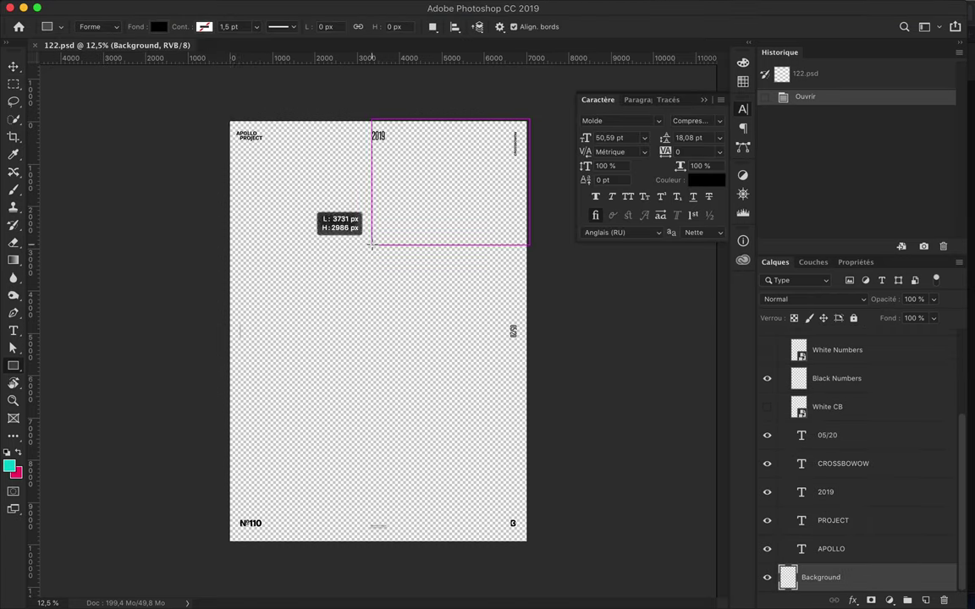
Make the poster's text layers white, show White CB and delete the Black Numbers layer
{"action": "key", "text": "v"}
{"action": "scroll", "coordinate": [853, 497], "scroll_direction": "up", "scroll_amount": 2}
{"action": "left_click", "coordinate": [819, 341], "text": "shift"}
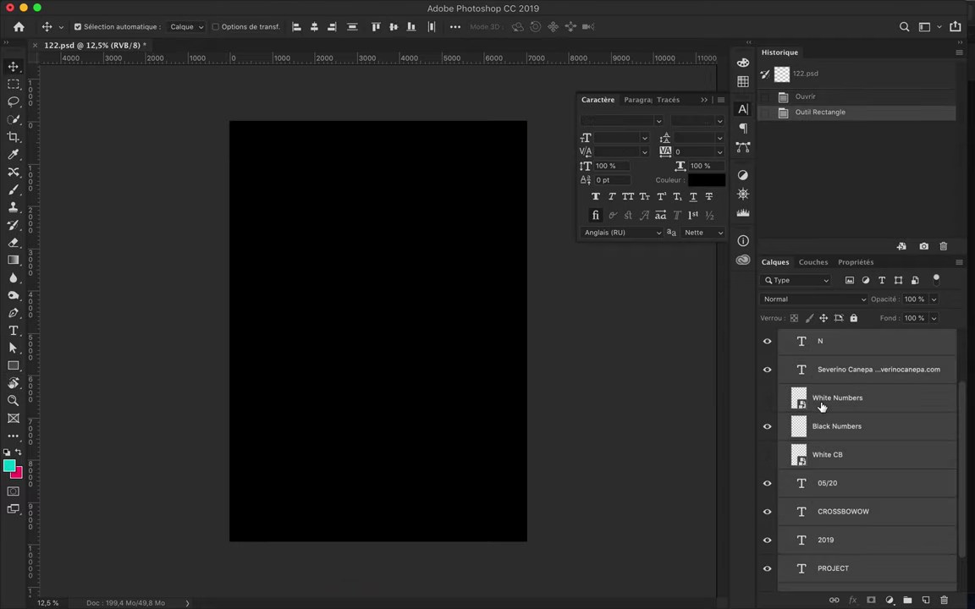
{"action": "left_click", "coordinate": [706, 180]}
{"action": "left_click", "coordinate": [877, 203]}
{"action": "left_click", "coordinate": [768, 454]}
{"action": "left_click", "coordinate": [838, 426]}
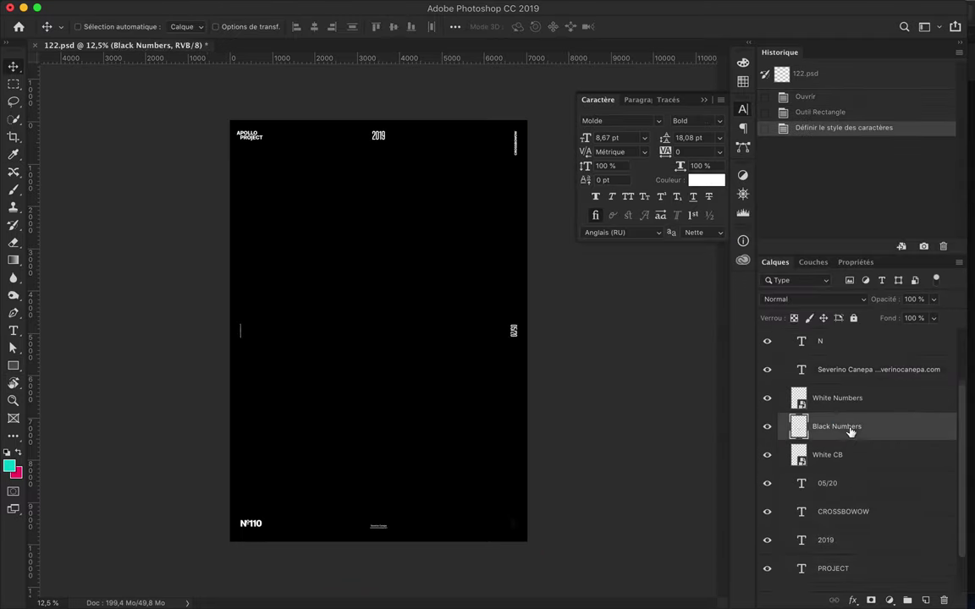
{"action": "key", "text": "Delete"}
Change the issue number from 110 to Nº122 and fit the poster in view
{"action": "scroll", "coordinate": [501, 324], "scroll_direction": "up", "scroll_amount": 5}
{"action": "key", "text": "t"}
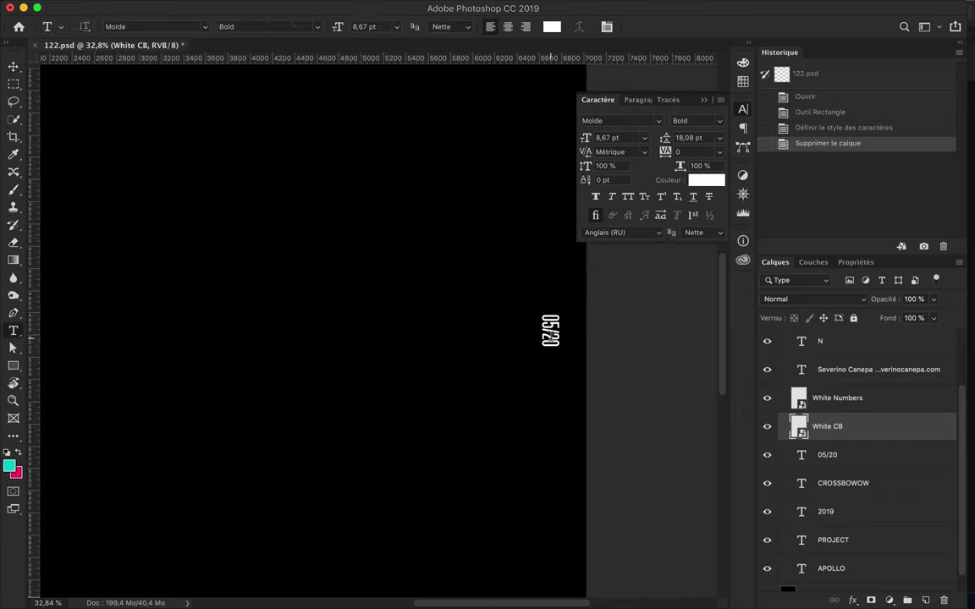
{"action": "left_click", "coordinate": [548, 332]}
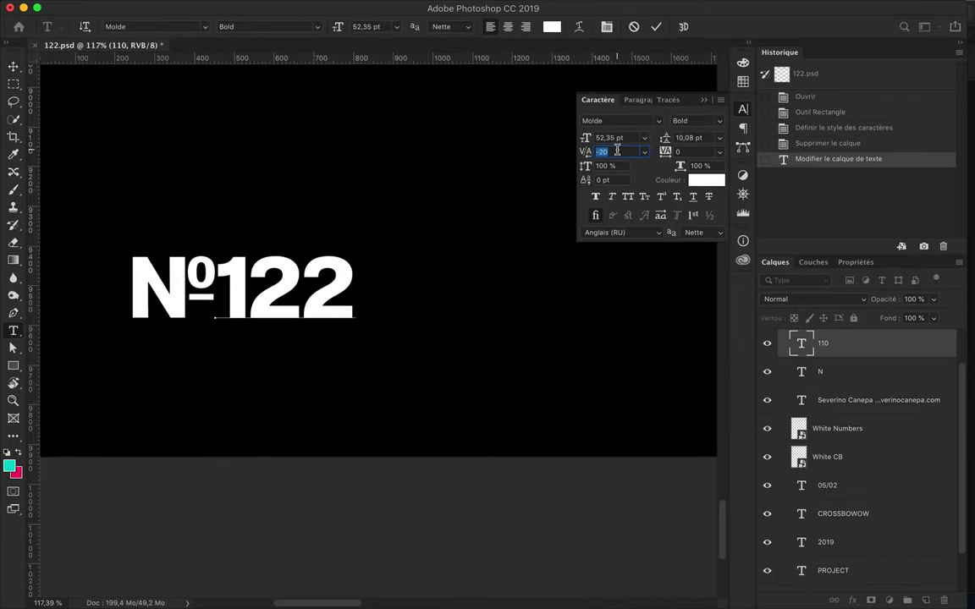
{"action": "key", "text": "ctrl+Return"}
{"action": "key", "text": "v"}
{"action": "key", "text": "ctrl+0"}
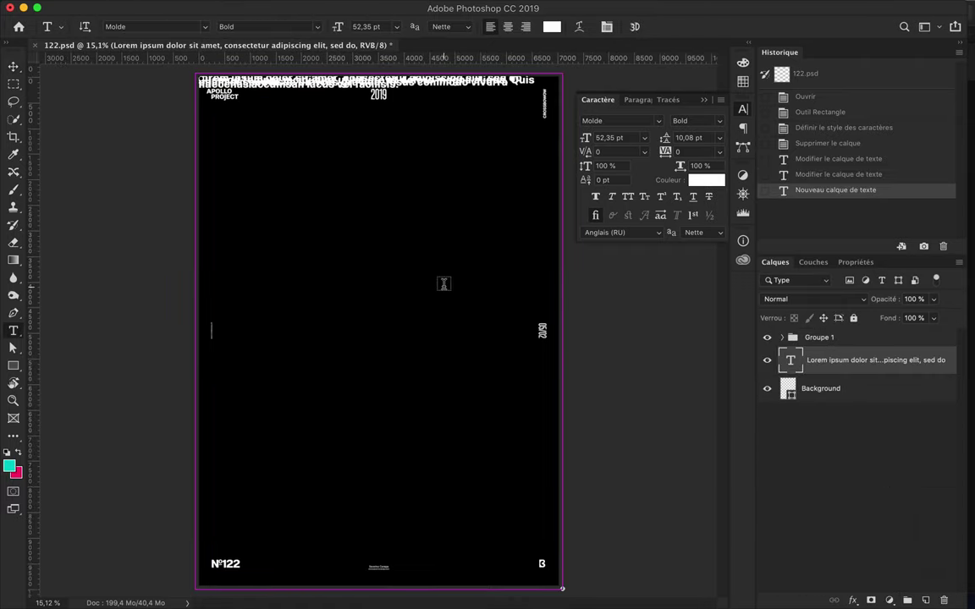
{"action": "type", "text": "APO"}
Commit the APO text, then enlarge it and move it upward with Free Transform
{"action": "key", "text": "ctrl+Return"}
{"action": "key", "text": "ctrl+t"}
{"action": "mouse_move", "coordinate": [345, 276]}
{"action": "left_mouse_down"}
{"action": "mouse_move", "coordinate": [424, 224]}
{"action": "mouse_move", "coordinate": [397, 212]}
{"action": "mouse_move", "coordinate": [398, 300]}
{"action": "left_mouse_up"}
{"action": "key", "text": "Return"}
Duplicate the APO row and change the copy's letters to LLO
{"action": "key", "text": "v"}
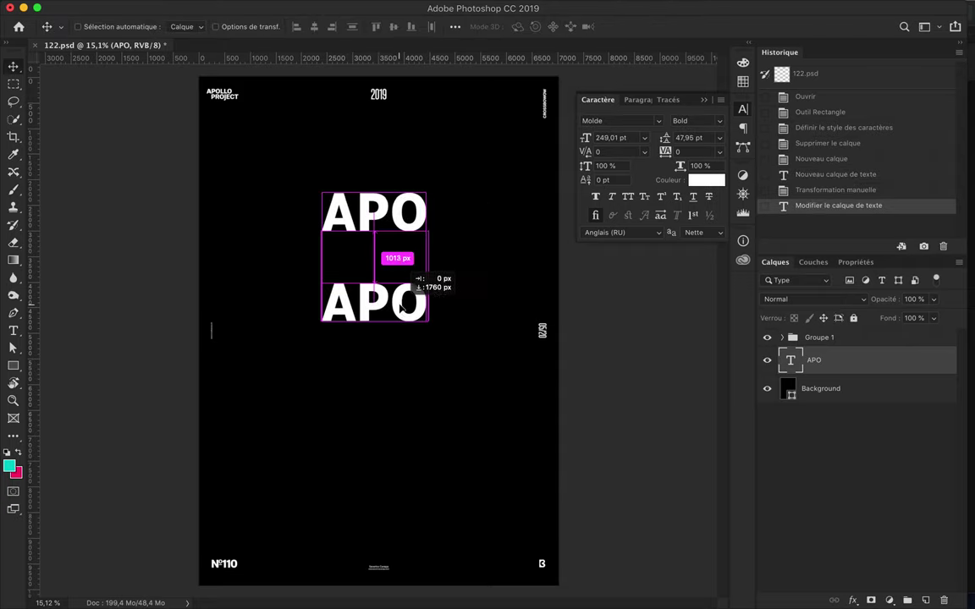
{"action": "double_click", "coordinate": [372, 301]}
{"action": "type", "text": "LLO"}
{"action": "key", "text": "ctrl+Return"}
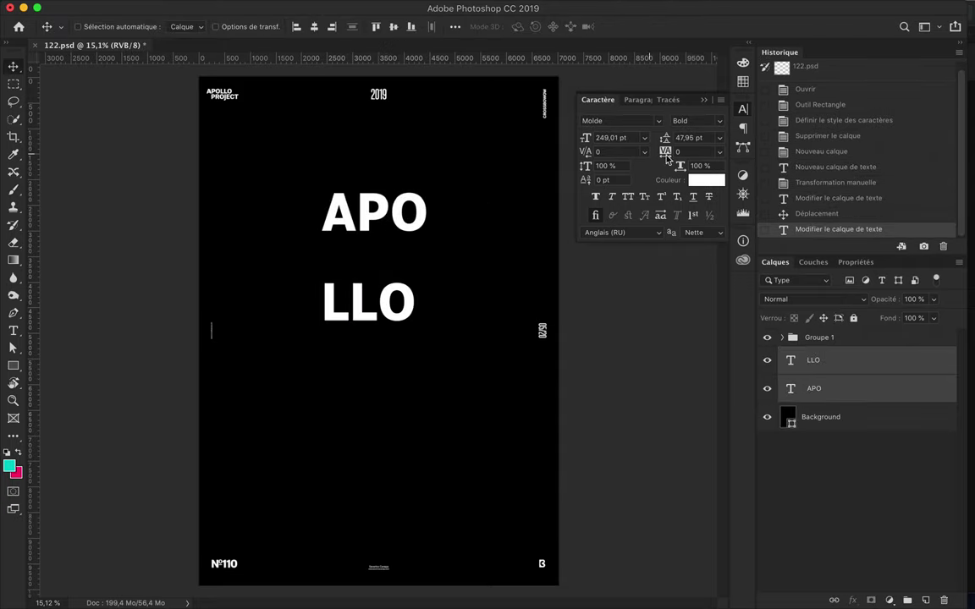
Set APO and LLO letter tracking to 1420 and move both rows down
{"action": "left_click_drag", "start_coordinate": [689, 153], "coordinate": [620, 141]}
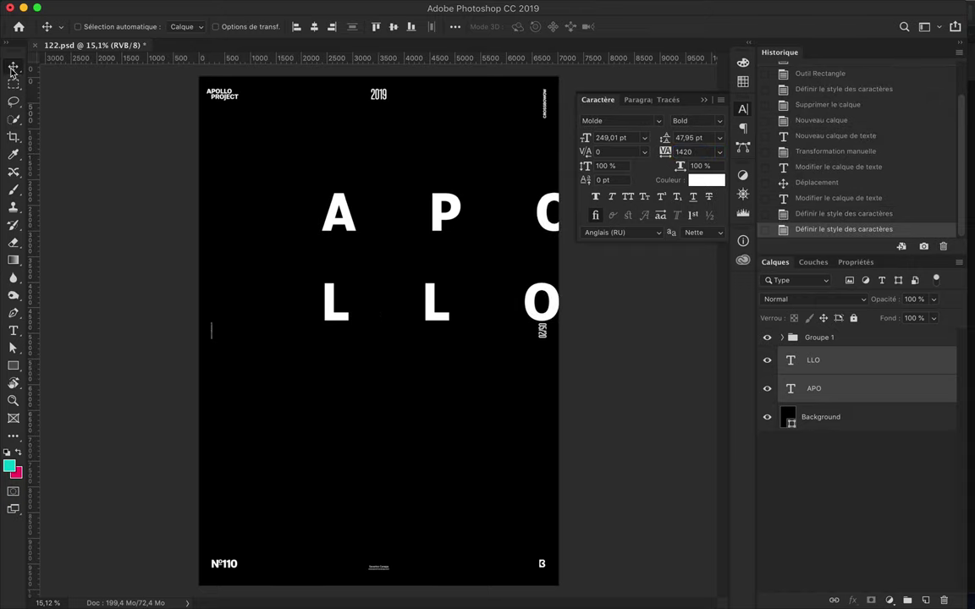
{"action": "left_click_drag", "start_coordinate": [401, 208], "coordinate": [337, 207]}
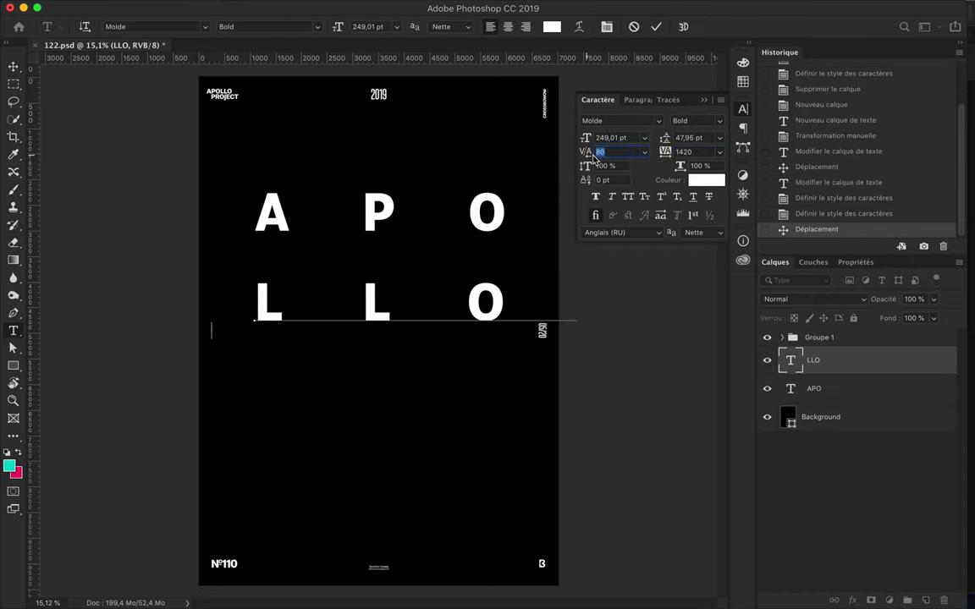
{"action": "left_click", "coordinate": [15, 67]}
{"action": "left_click_drag", "start_coordinate": [374, 217], "coordinate": [378, 474]}
Copy the LLO row as a third row and change its text to 365
{"action": "left_click", "coordinate": [376, 372], "text": "ctrl"}
{"action": "key", "text": "t"}
{"action": "left_click_drag", "start_coordinate": [285, 468], "coordinate": [278, 463]}
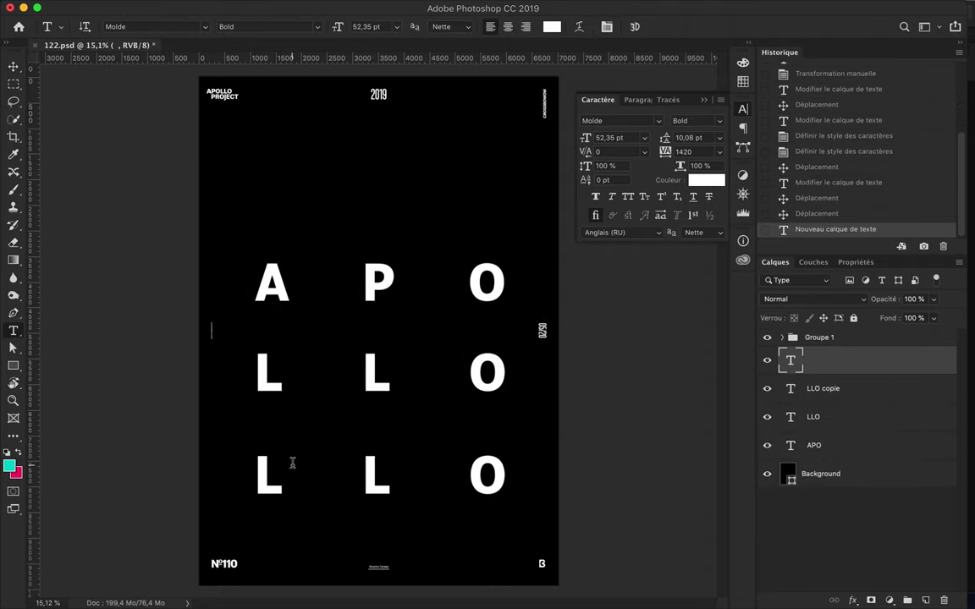
{"action": "key", "text": "Escape"}
{"action": "double_click", "coordinate": [276, 483]}
{"action": "type", "text": "365"}
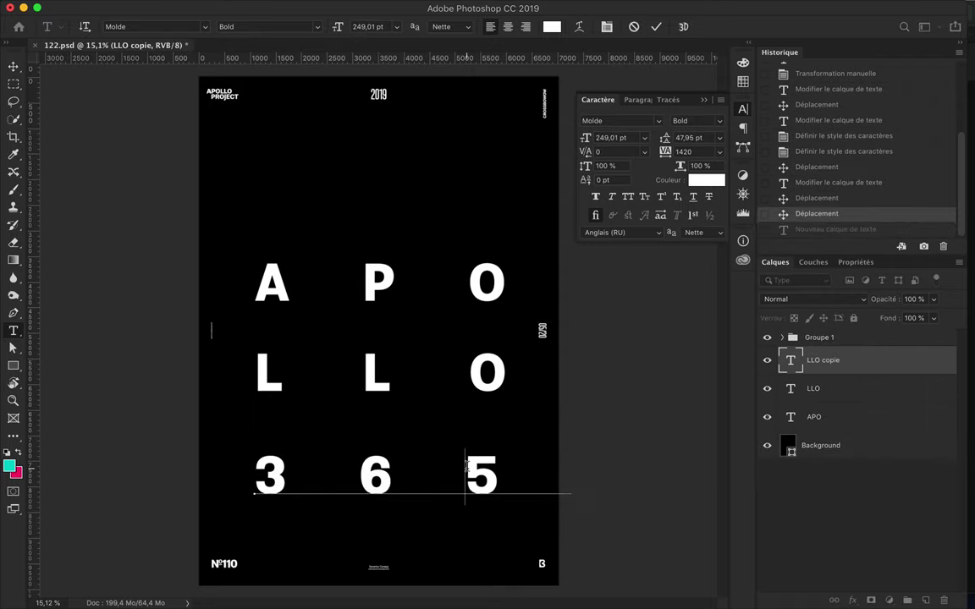
{"action": "key", "text": "ctrl+Return"}
Shift all three rows upward and distribute them evenly vertically
{"action": "key", "text": "v"}
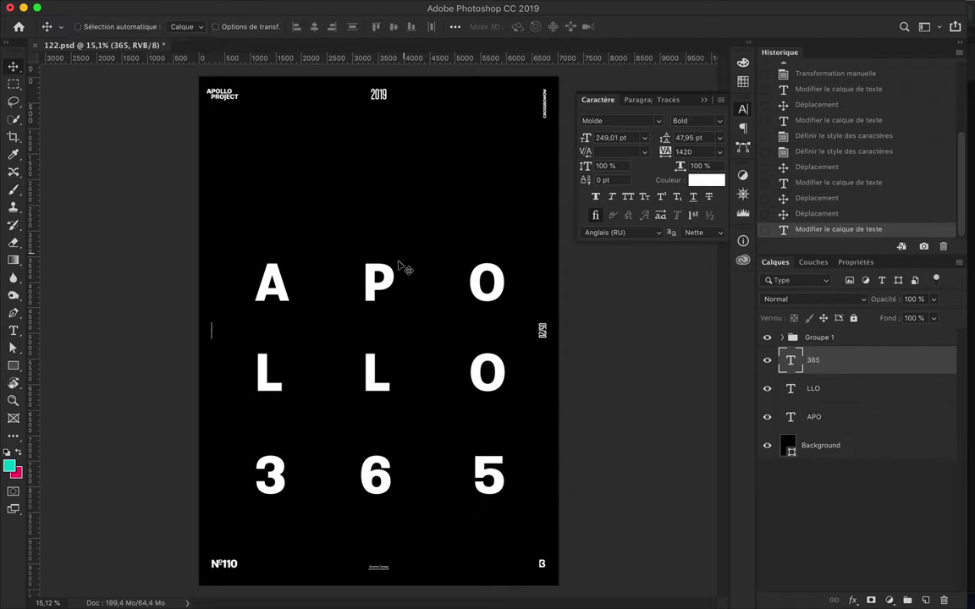
{"action": "left_click", "coordinate": [374, 483], "text": "ctrl+shift"}
{"action": "left_click_drag", "start_coordinate": [374, 483], "coordinate": [374, 435]}
{"action": "left_click", "coordinate": [454, 26]}
{"action": "left_click", "coordinate": [403, 154]}
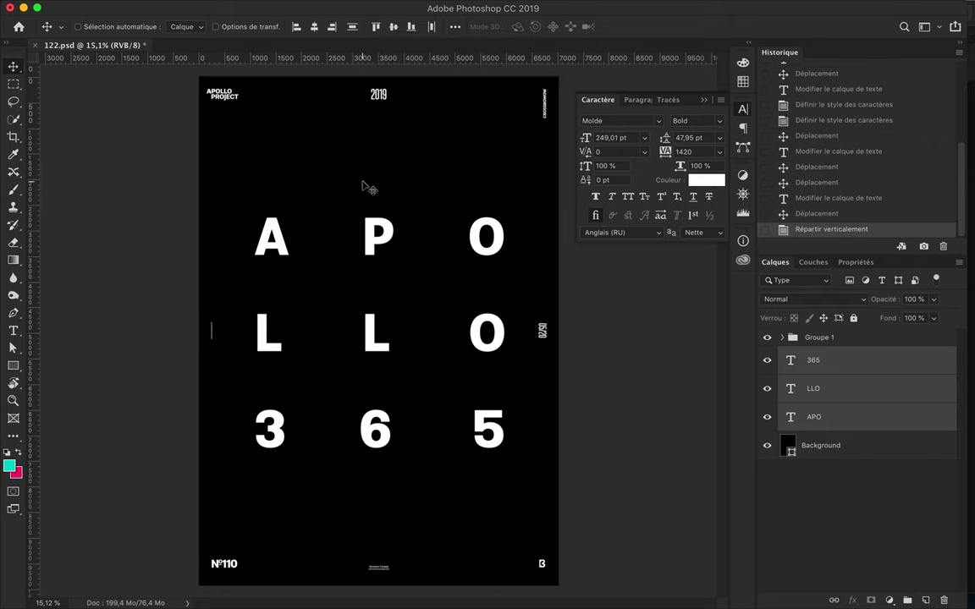
Add a new empty layer and choose a Brush preset for painting
{"action": "key", "text": "ctrl+shift+alt+n"}
{"action": "key", "text": "b"}
{"action": "left_click", "coordinate": [93, 26]}
{"action": "key", "text": "Return"}
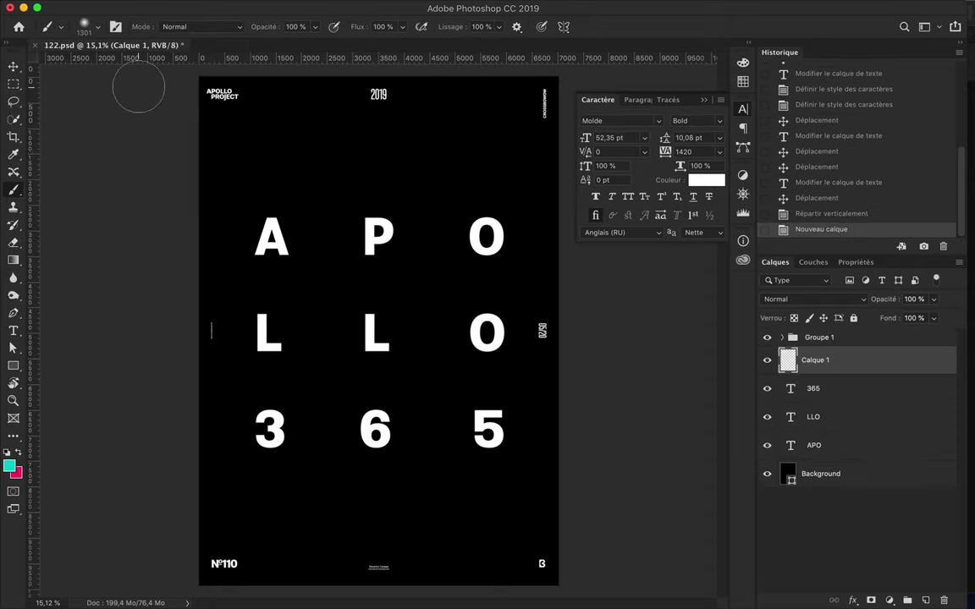
Paint a blue stroke across A, L and O, then purple over the L
{"action": "left_click", "coordinate": [10, 464]}
{"action": "left_click", "coordinate": [885, 202]}
{"action": "mouse_move", "coordinate": [446, 347]}
{"action": "left_mouse_down"}
{"action": "mouse_move", "coordinate": [308, 203]}
{"action": "mouse_move", "coordinate": [318, 139]}
{"action": "left_mouse_up"}
{"action": "left_click", "coordinate": [9, 465]}
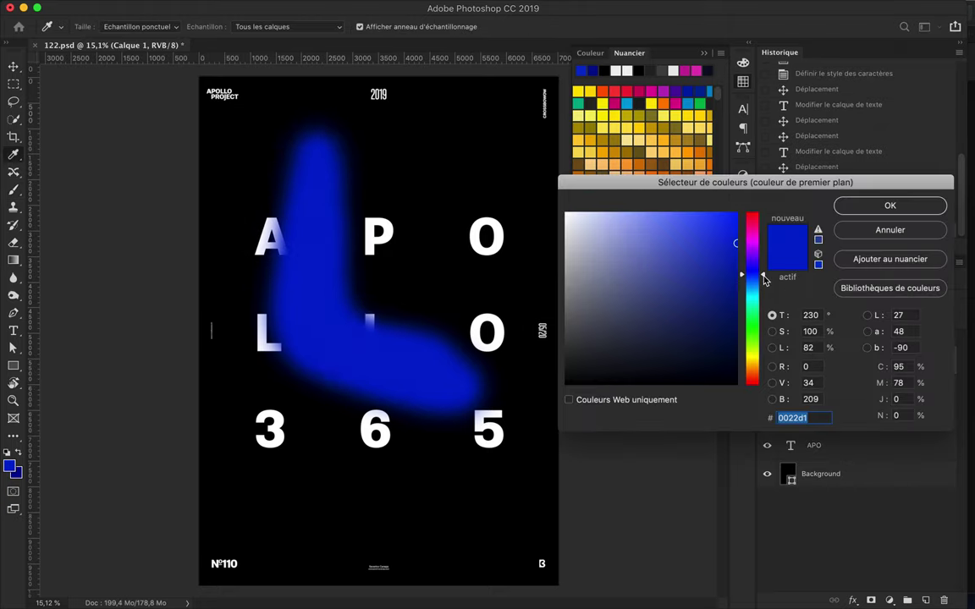
{"action": "left_click", "coordinate": [889, 204]}
{"action": "left_click_drag", "start_coordinate": [348, 217], "coordinate": [354, 126]}
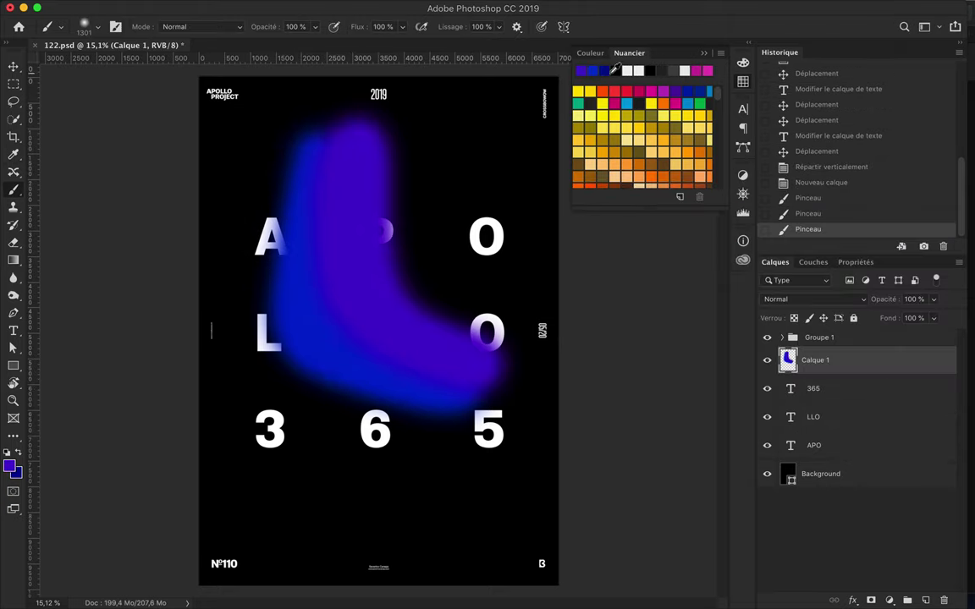
Paint more purple near the upper-right O, then a pink stroke over it
{"action": "left_click", "coordinate": [9, 465]}
{"action": "left_click", "coordinate": [889, 205]}
{"action": "left_click_drag", "start_coordinate": [389, 135], "coordinate": [491, 330]}
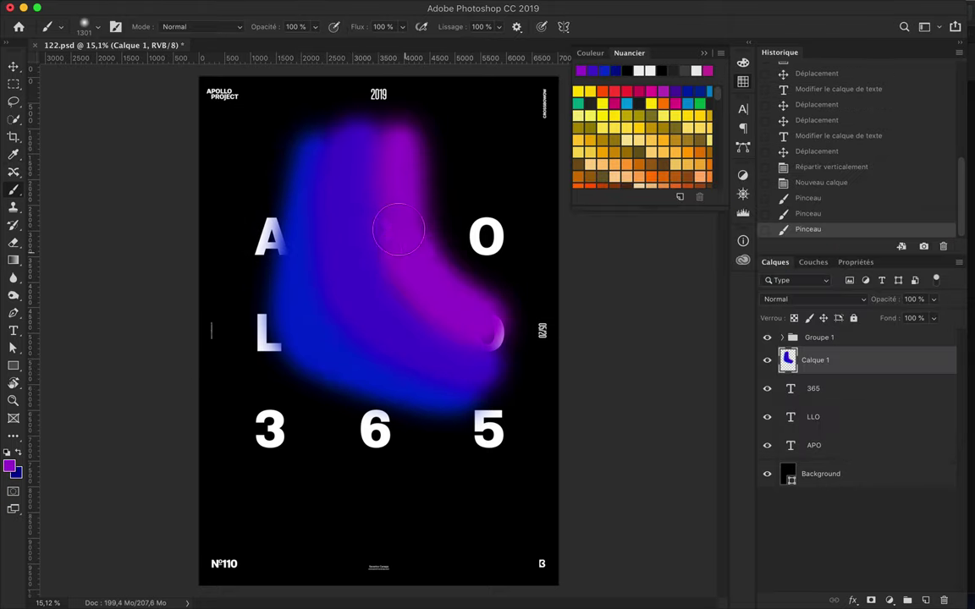
{"action": "left_click", "coordinate": [9, 464]}
{"action": "left_click", "coordinate": [890, 205]}
{"action": "left_click_drag", "start_coordinate": [423, 127], "coordinate": [505, 289]}
Paint an orange stroke beside the pink and a yellow stroke at top right
{"action": "left_click", "coordinate": [9, 465]}
{"action": "left_click_drag", "start_coordinate": [752, 227], "coordinate": [751, 371]}
{"action": "left_click", "coordinate": [876, 206]}
{"action": "left_click_drag", "start_coordinate": [533, 254], "coordinate": [410, 93]}
{"action": "left_click", "coordinate": [10, 465]}
{"action": "left_click_drag", "start_coordinate": [752, 371], "coordinate": [752, 356]}
{"action": "left_click", "coordinate": [889, 205]}
{"action": "mouse_move", "coordinate": [508, 93]}
{"action": "left_mouse_down"}
{"action": "mouse_move", "coordinate": [550, 220]}
{"action": "mouse_move", "coordinate": [507, 102]}
{"action": "left_mouse_up"}
Move the painted layer down-left with Free Transform and switch to Warp mode
{"action": "key", "text": "ctrl+t"}
{"action": "mouse_move", "coordinate": [485, 266]}
{"action": "left_mouse_down"}
{"action": "mouse_move", "coordinate": [451, 356]}
{"action": "mouse_move", "coordinate": [478, 460]}
{"action": "left_mouse_up"}
{"action": "right_click", "coordinate": [516, 346]}
{"action": "left_click", "coordinate": [491, 389]}
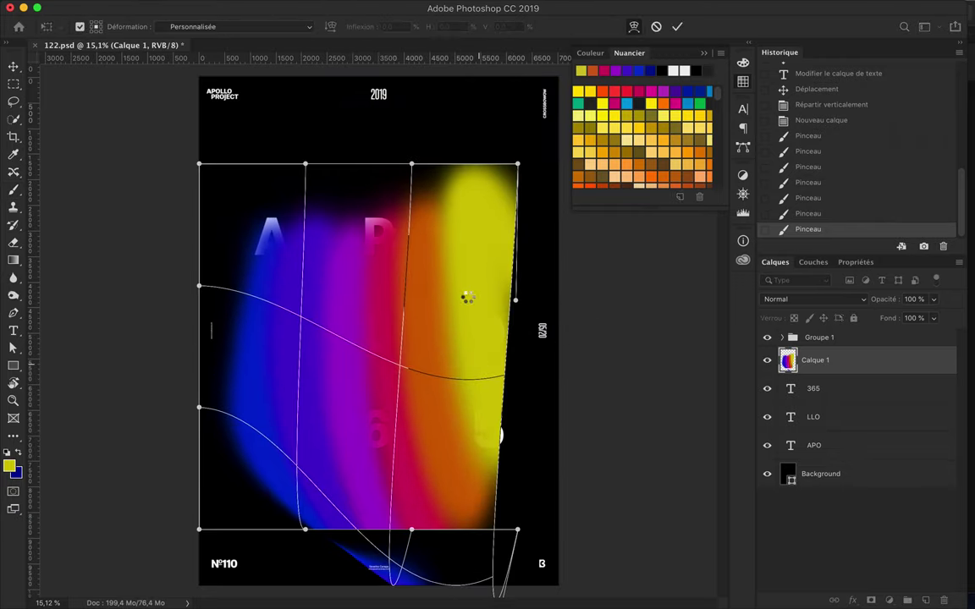
Warp the colour into tall bands, duplicate the layer, and apply a 144,2 px Gaussian blur
{"action": "left_click_drag", "start_coordinate": [815, 360], "coordinate": [846, 352]}
{"action": "left_click", "coordinate": [374, 7]}
{"action": "left_click", "coordinate": [665, 270]}
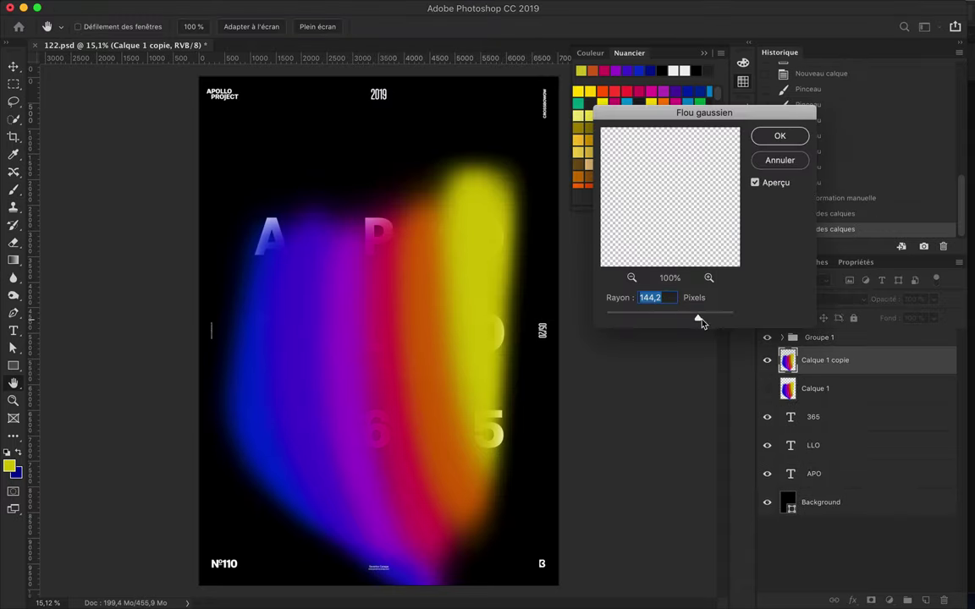
{"action": "left_click", "coordinate": [779, 136]}
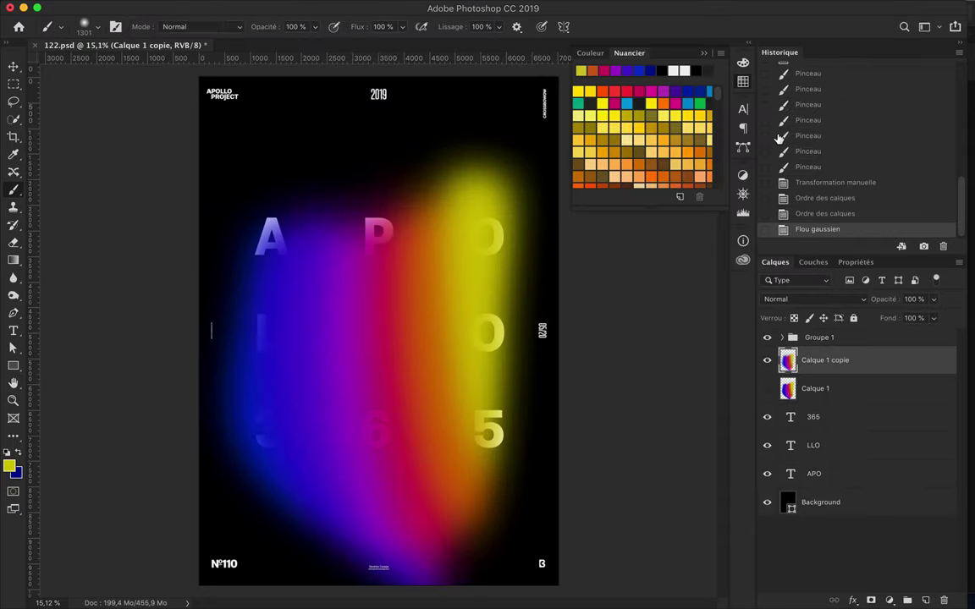
{"action": "left_click", "coordinate": [106, 230]}
{"action": "left_click", "coordinate": [237, 26]}
Choose a mixer brush wetness combination, set size to 2534 px, and revert to the post-blur state
{"action": "left_click", "coordinate": [245, 106]}
{"action": "left_click", "coordinate": [89, 27]}
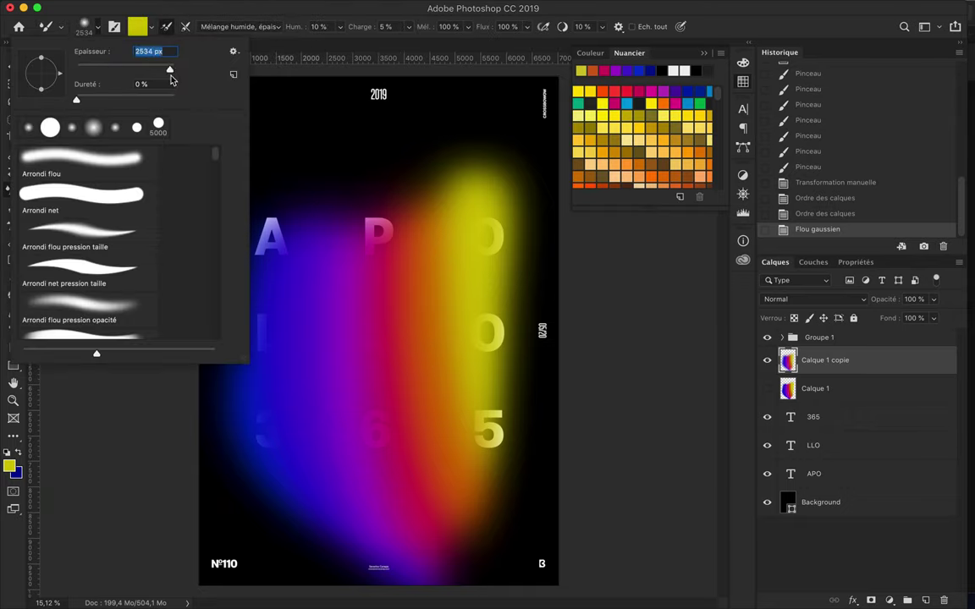
{"action": "key", "text": "Return"}
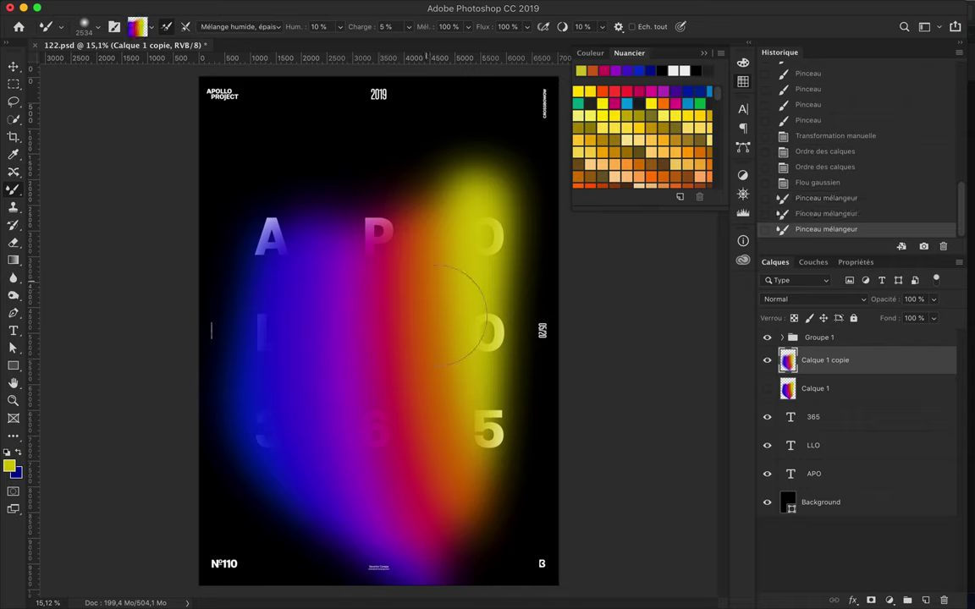
{"action": "left_click", "coordinate": [818, 151]}
Try mixer-brush smears across the poster, undoing the magenta smear near the top
{"action": "left_click_drag", "start_coordinate": [391, 353], "coordinate": [374, 363]}
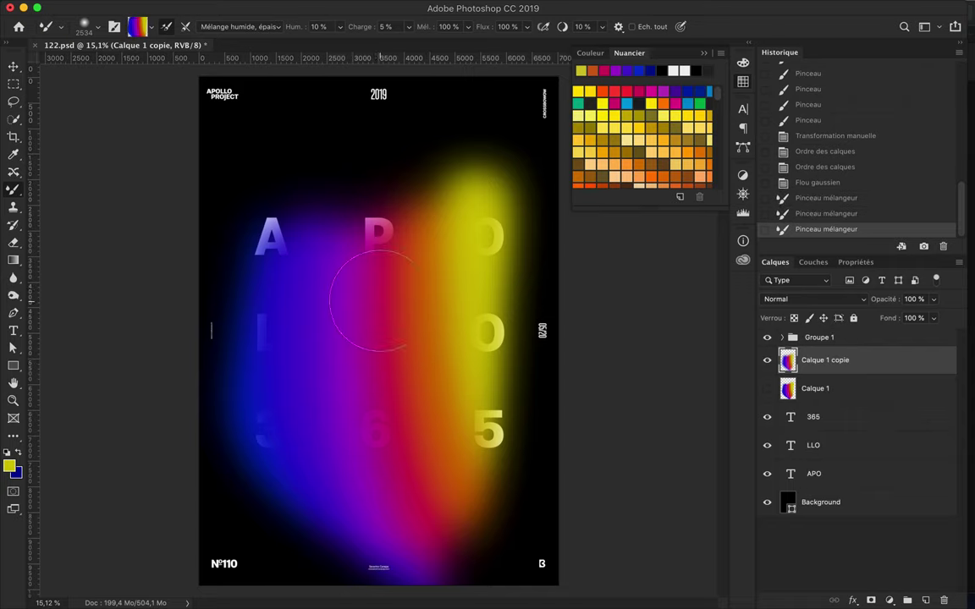
{"action": "left_click_drag", "start_coordinate": [319, 169], "coordinate": [321, 168]}
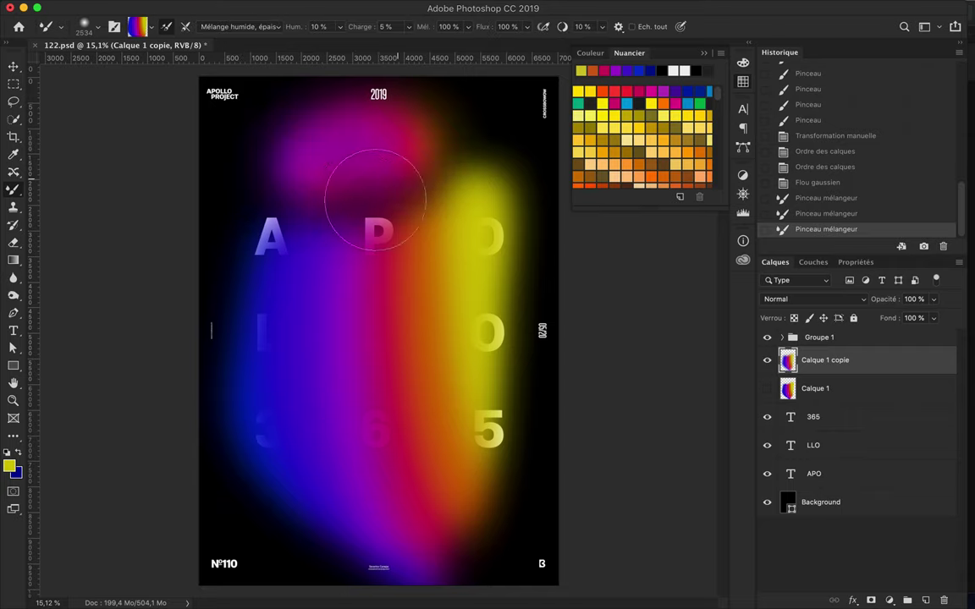
{"action": "key", "text": "ctrl+z"}
{"action": "right_click", "coordinate": [321, 167]}
{"action": "left_click_drag", "start_coordinate": [474, 397], "coordinate": [283, 173]}
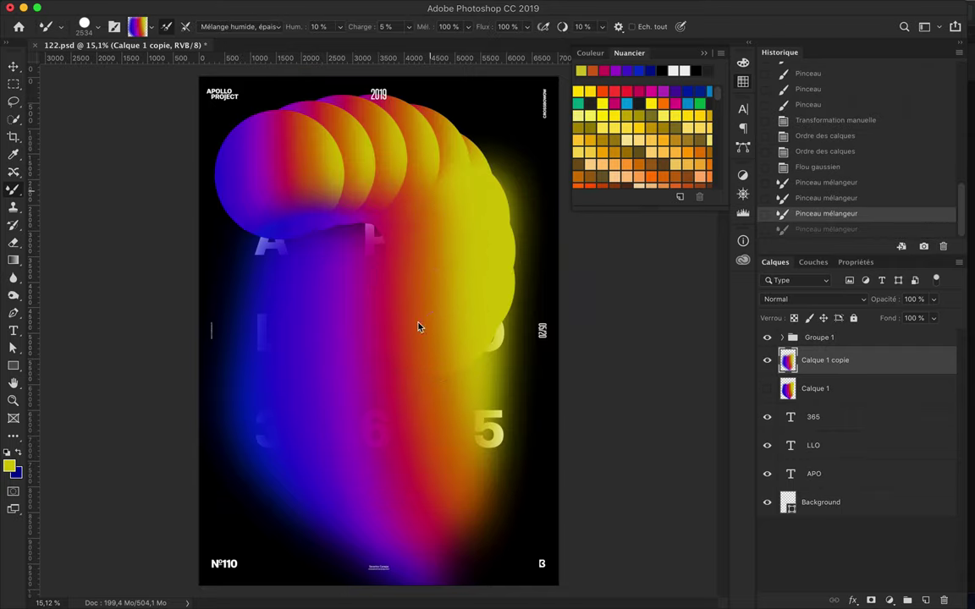
Revert to an earlier history state and test, then undo, an arc of colour balls
{"action": "left_click", "coordinate": [815, 214]}
{"action": "left_click_drag", "start_coordinate": [486, 279], "coordinate": [343, 153]}
{"action": "key", "text": "ctrl+z"}
{"action": "key", "text": "ctrl+shift+z"}
{"action": "key", "text": "ctrl+z"}
Raise brush wetness to 100%, undo a test arc, and load the brush with the poster's colours
{"action": "left_click_drag", "start_coordinate": [339, 26], "coordinate": [434, 42]}
{"action": "left_click_drag", "start_coordinate": [275, 156], "coordinate": [432, 288]}
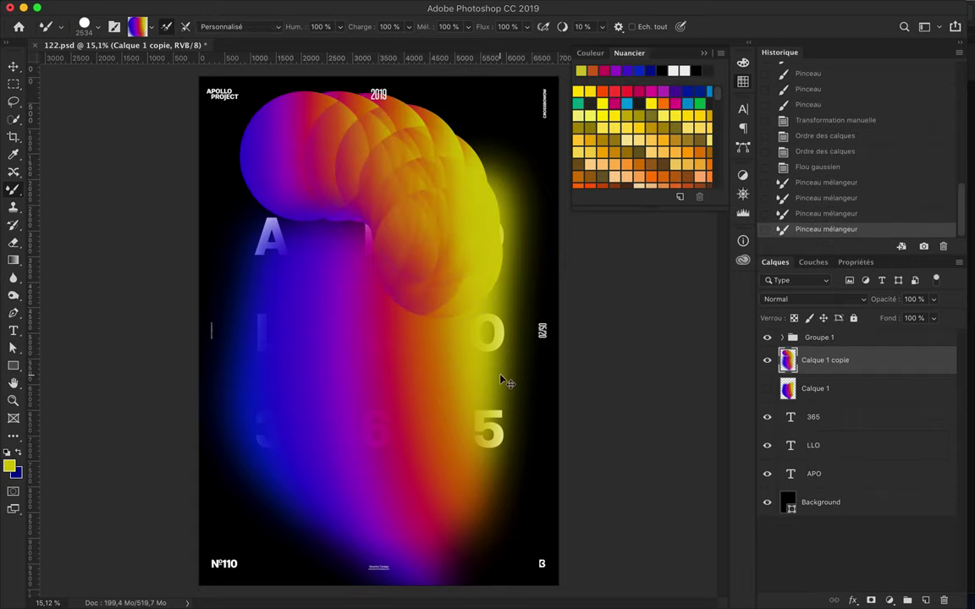
{"action": "key", "text": "ctrl+z"}
{"action": "left_click", "coordinate": [423, 337]}
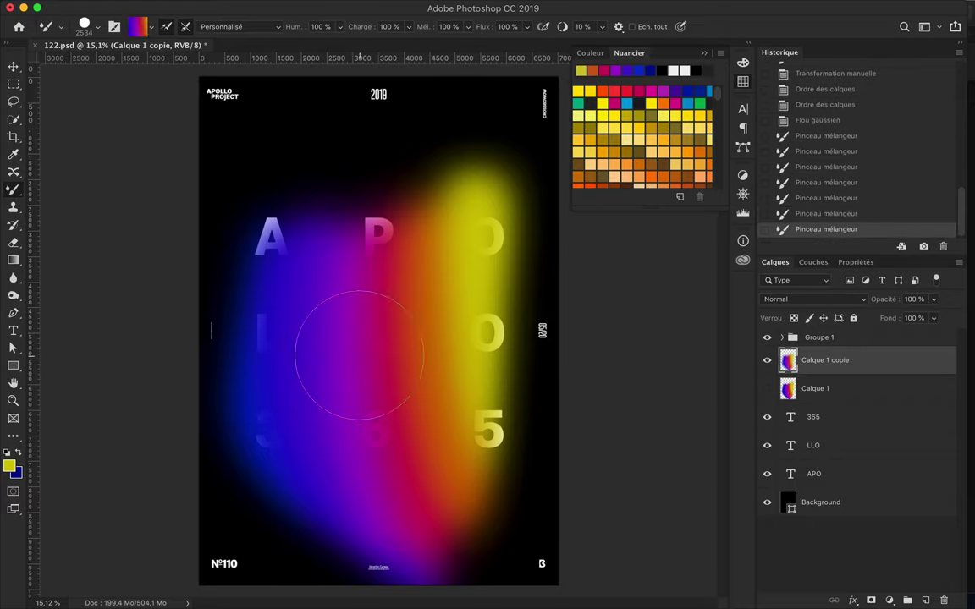
Choose the 'Mélange humide, épais' combination, test a smear and step back in history
{"action": "left_click", "coordinate": [220, 29]}
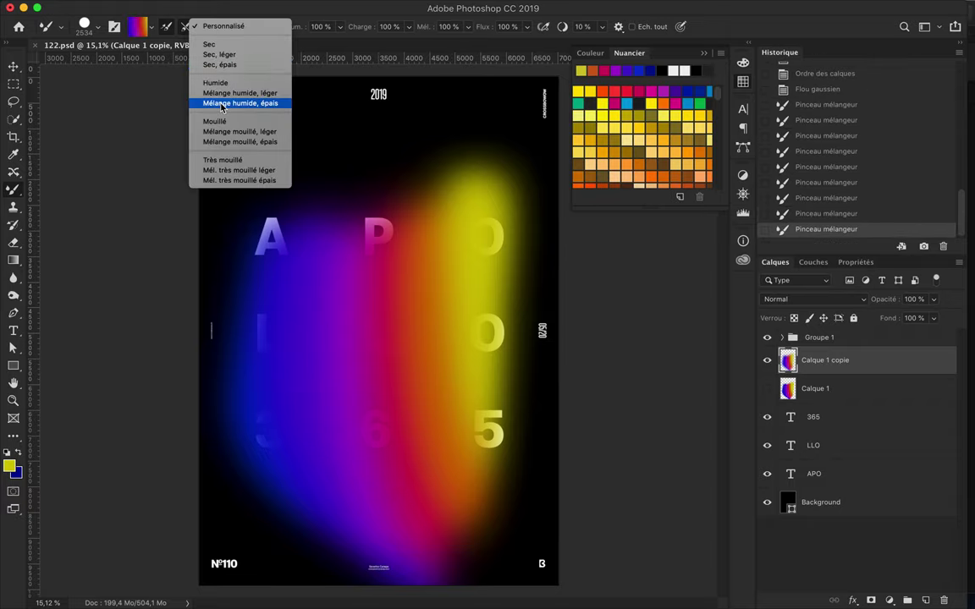
{"action": "left_click", "coordinate": [239, 100]}
{"action": "left_click_drag", "start_coordinate": [254, 161], "coordinate": [406, 135]}
{"action": "left_click", "coordinate": [861, 215]}
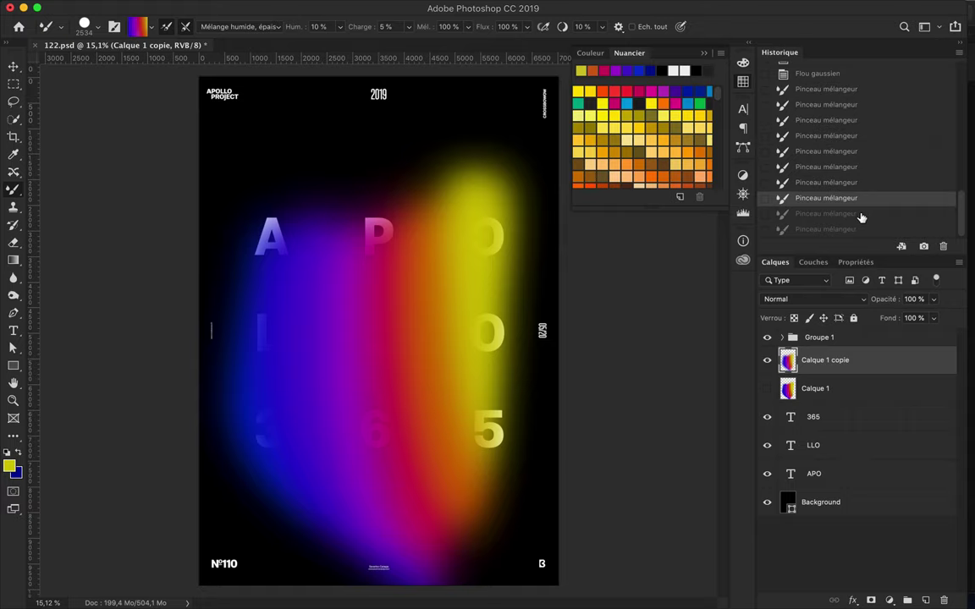
Try the 'Sec, épais' and 'Mélange mouillé, épais' combinations with test dab strokes, undoing them
{"action": "left_click", "coordinate": [267, 29]}
{"action": "left_click", "coordinate": [232, 62]}
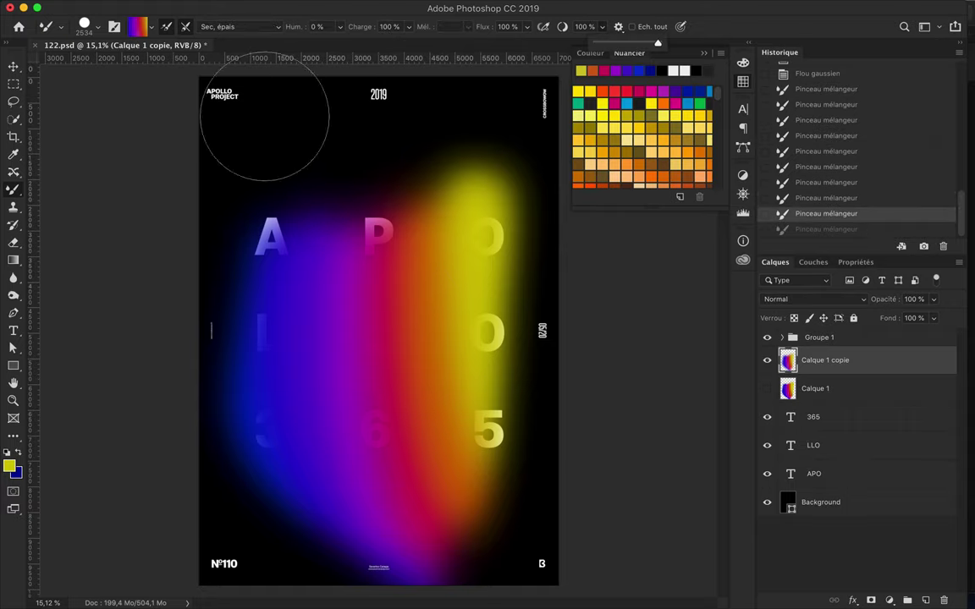
{"action": "left_click_drag", "start_coordinate": [378, 126], "coordinate": [339, 321]}
{"action": "left_click", "coordinate": [822, 213]}
{"action": "left_click", "coordinate": [267, 27]}
{"action": "left_click", "coordinate": [237, 140]}
{"action": "left_click_drag", "start_coordinate": [368, 162], "coordinate": [278, 156]}
{"action": "key", "text": "ctrl+z"}
Reselect 'Sec, épais' and try another circular-dab stroke, then undo it
{"action": "left_click", "coordinate": [267, 27]}
{"action": "left_click", "coordinate": [221, 28]}
{"action": "key", "text": "ctrl+shift+z"}
{"action": "key", "text": "ctrl+z"}
{"action": "left_click", "coordinate": [267, 26]}
{"action": "left_click", "coordinate": [256, 48]}
{"action": "mouse_move", "coordinate": [253, 161]}
{"action": "left_mouse_down"}
{"action": "mouse_move", "coordinate": [402, 152]}
{"action": "mouse_move", "coordinate": [440, 304]}
{"action": "left_mouse_up"}
{"action": "key", "text": "ctrl+z"}
Undo a large looping magenta-orange stroke and add the empty layer Calque 2
{"action": "left_click_drag", "start_coordinate": [271, 153], "coordinate": [508, 187]}
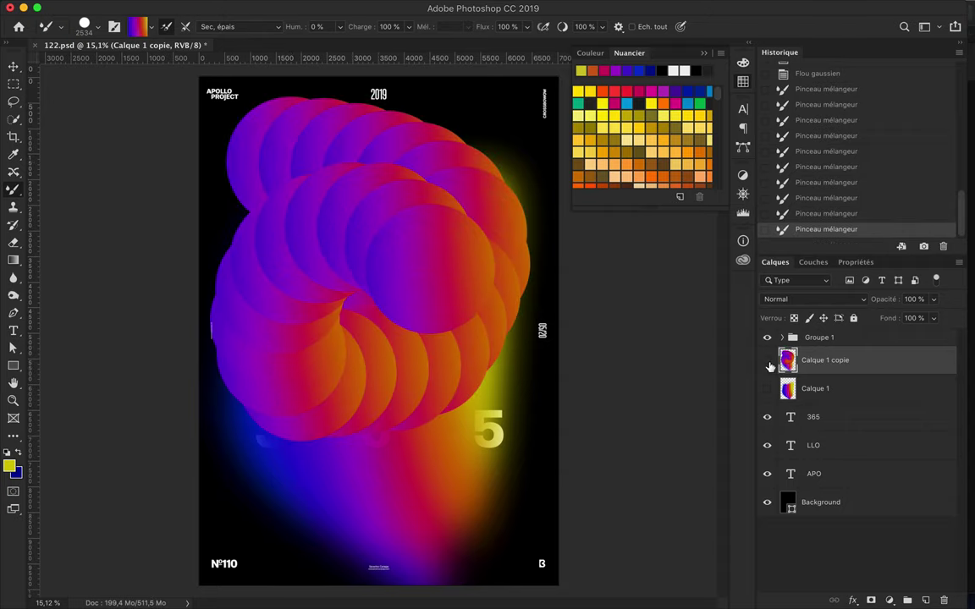
{"action": "key", "text": "ctrl+z"}
{"action": "key", "text": "ctrl+shift+alt+n"}
{"action": "left_click_drag", "start_coordinate": [279, 118], "coordinate": [431, 215]}
{"action": "key", "text": "ctrl+z"}
Undo the trial circle stroke and dab Calque 2 with the thick wet blend preset
{"action": "left_click_drag", "start_coordinate": [279, 119], "coordinate": [502, 281]}
{"action": "key", "text": "ctrl+z"}
{"action": "key", "text": "ctrl+shift+z"}
{"action": "key", "text": "ctrl+z"}
{"action": "left_click", "coordinate": [279, 27]}
{"action": "left_click", "coordinate": [241, 64]}
{"action": "left_click", "coordinate": [351, 174]}
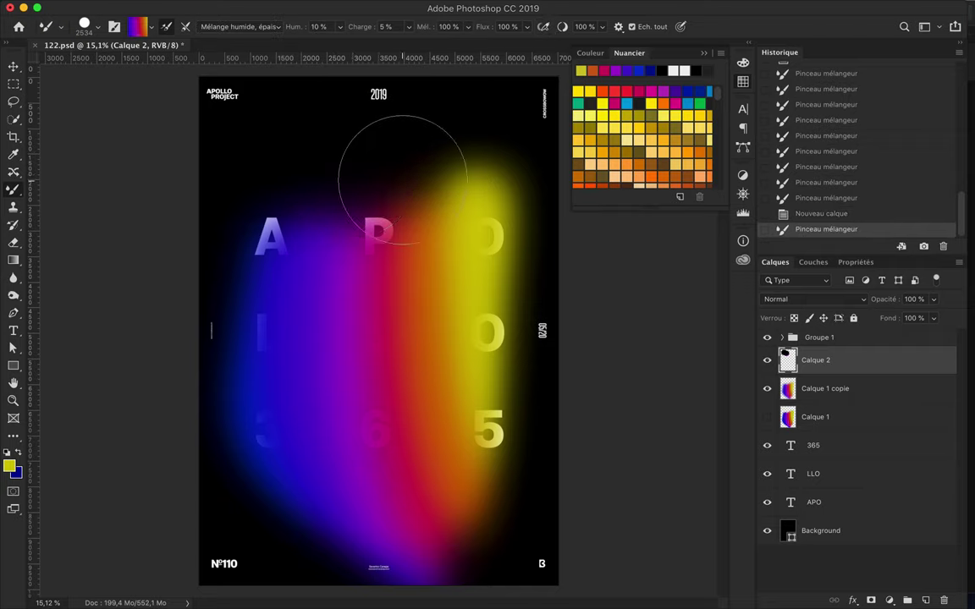
Test a mixer-brush smear across the canvas and undo it
{"action": "left_click", "coordinate": [840, 216]}
{"action": "left_click_drag", "start_coordinate": [376, 212], "coordinate": [537, 245]}
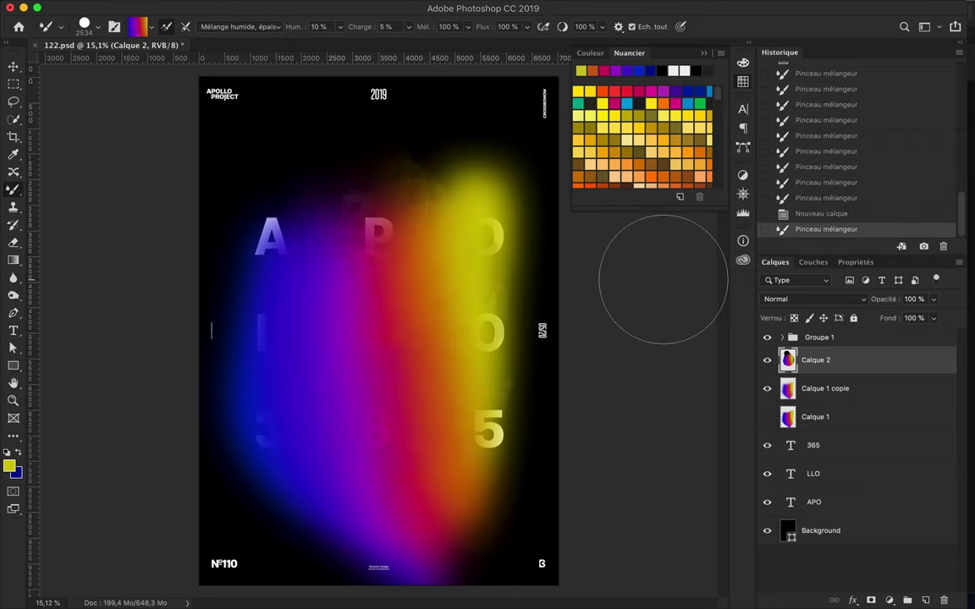
{"action": "key", "text": "ctrl+z"}
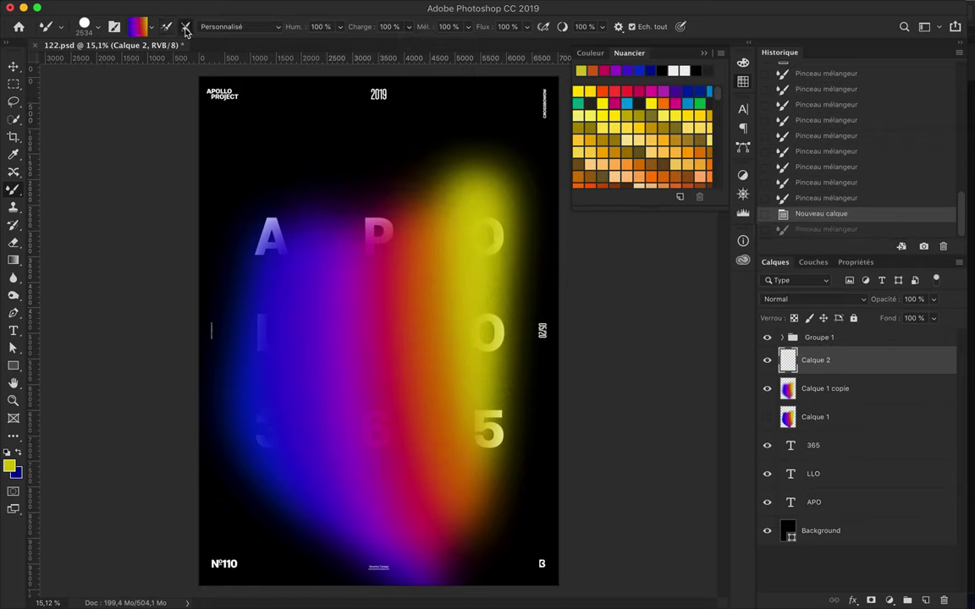
{"action": "key", "text": "ctrl+shift+z"}
{"action": "key", "text": "ctrl+z"}
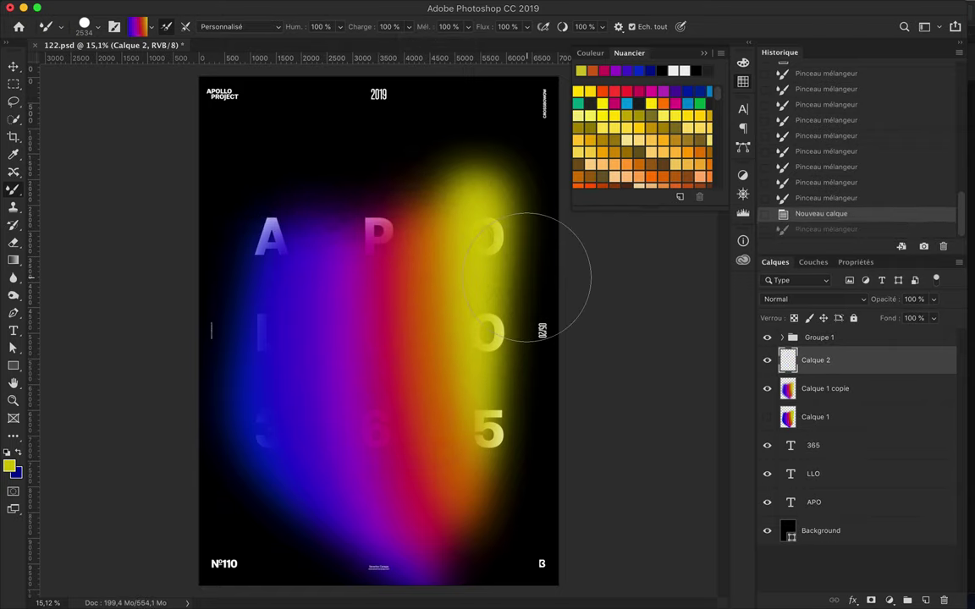
Move Calque 2 below Calque 1 copie and test strokes at 0% wetness, undoing each
{"action": "left_click_drag", "start_coordinate": [834, 361], "coordinate": [833, 403]}
{"action": "left_click_drag", "start_coordinate": [338, 194], "coordinate": [262, 254]}
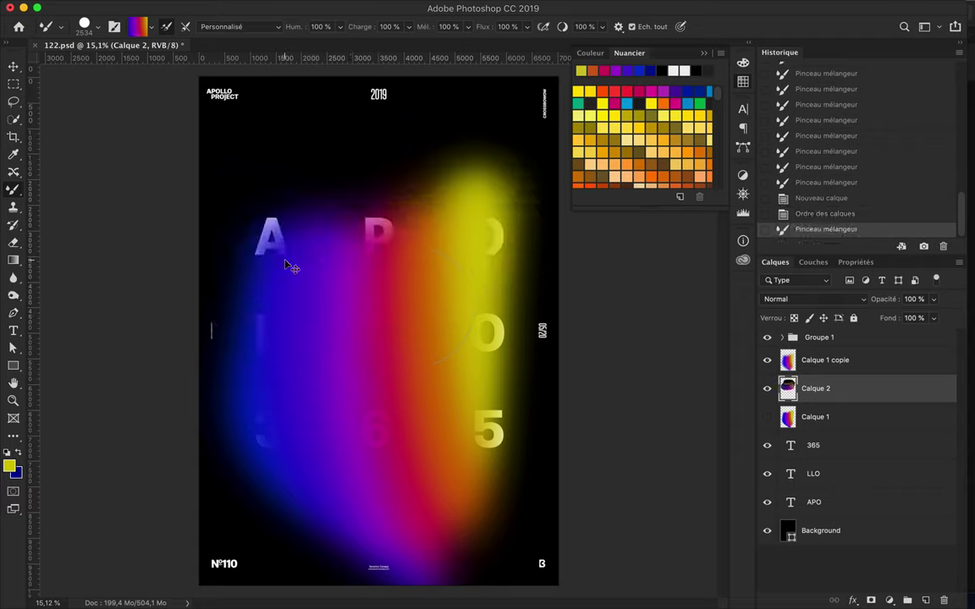
{"action": "key", "text": "ctrl+z"}
{"action": "left_click_drag", "start_coordinate": [339, 26], "coordinate": [227, 47]}
{"action": "left_click_drag", "start_coordinate": [372, 118], "coordinate": [254, 283]}
{"action": "key", "text": "ctrl+z"}
Enlarge the mixer brush to 1918 px and paint a loop of large circles across the top
{"action": "left_click", "coordinate": [154, 27]}
{"action": "key", "text": "Escape"}
{"action": "left_click", "coordinate": [90, 27]}
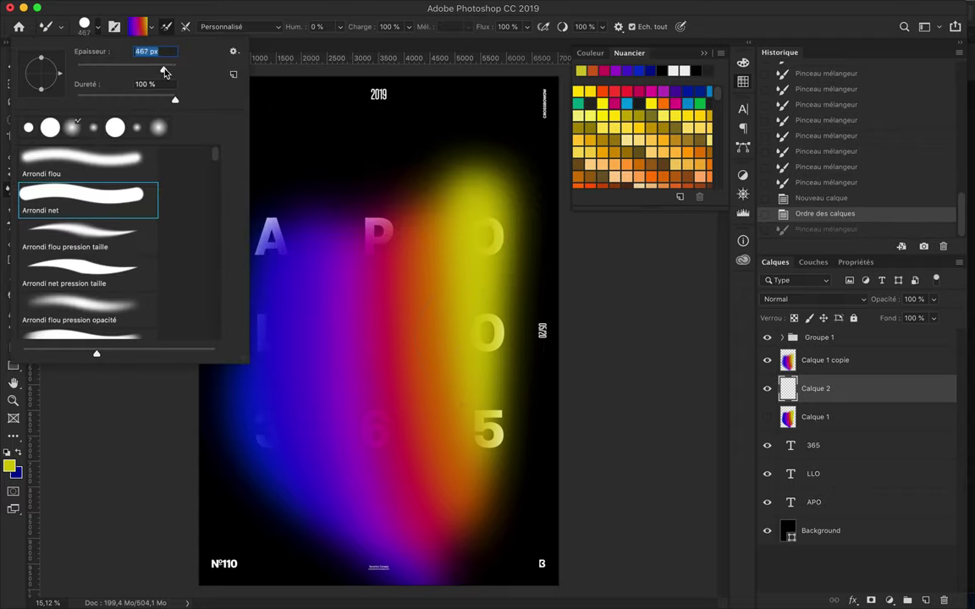
{"action": "left_click_drag", "start_coordinate": [165, 73], "coordinate": [152, 66]}
{"action": "left_click_drag", "start_coordinate": [292, 170], "coordinate": [388, 314]}
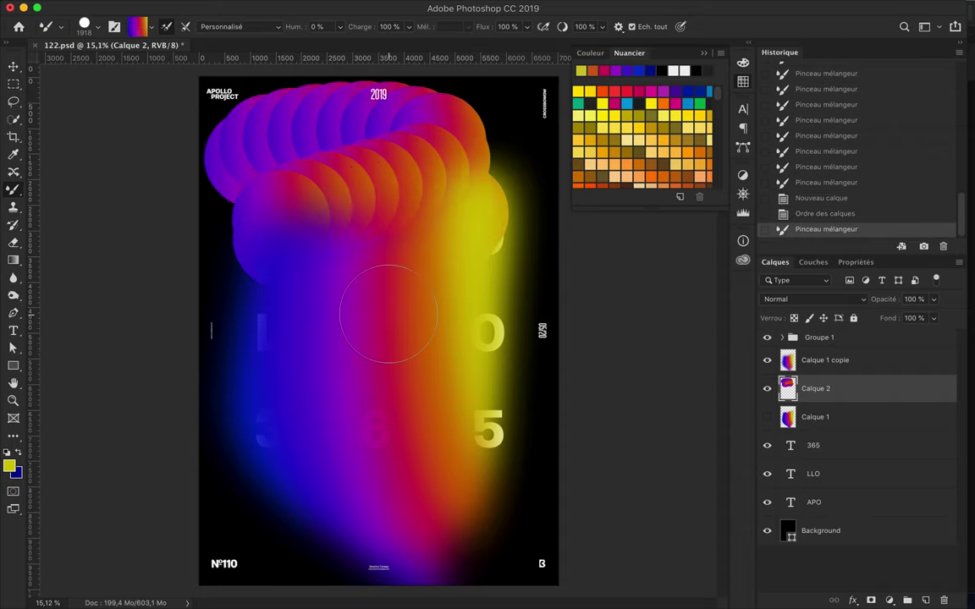
Lower flow and load to 1% with airbrush build-up and paint more circle strokes
{"action": "left_click_drag", "start_coordinate": [490, 163], "coordinate": [257, 127]}
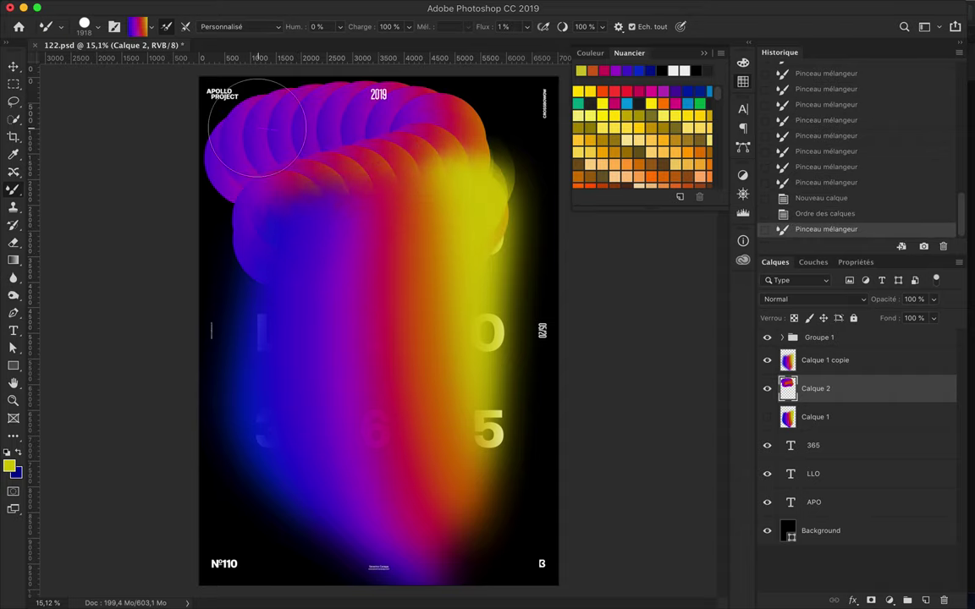
{"action": "left_click", "coordinate": [543, 26]}
{"action": "mouse_move", "coordinate": [474, 135]}
{"action": "left_mouse_down"}
{"action": "mouse_move", "coordinate": [495, 174]}
{"action": "mouse_move", "coordinate": [364, 169]}
{"action": "left_mouse_up"}
{"action": "mouse_move", "coordinate": [254, 101]}
{"action": "left_mouse_down"}
{"action": "mouse_move", "coordinate": [260, 42]}
{"action": "mouse_move", "coordinate": [417, 105]}
{"action": "left_mouse_up"}
{"action": "left_click_drag", "start_coordinate": [359, 53], "coordinate": [346, 43]}
{"action": "mouse_move", "coordinate": [415, 152]}
{"action": "left_mouse_down"}
{"action": "mouse_move", "coordinate": [342, 233]}
{"action": "mouse_move", "coordinate": [490, 435]}
{"action": "left_mouse_up"}
{"action": "left_click", "coordinate": [618, 26]}
Revert to after the layer reorder and repaint looping circle strokes across the top
{"action": "left_click", "coordinate": [821, 121]}
{"action": "left_click", "coordinate": [618, 26]}
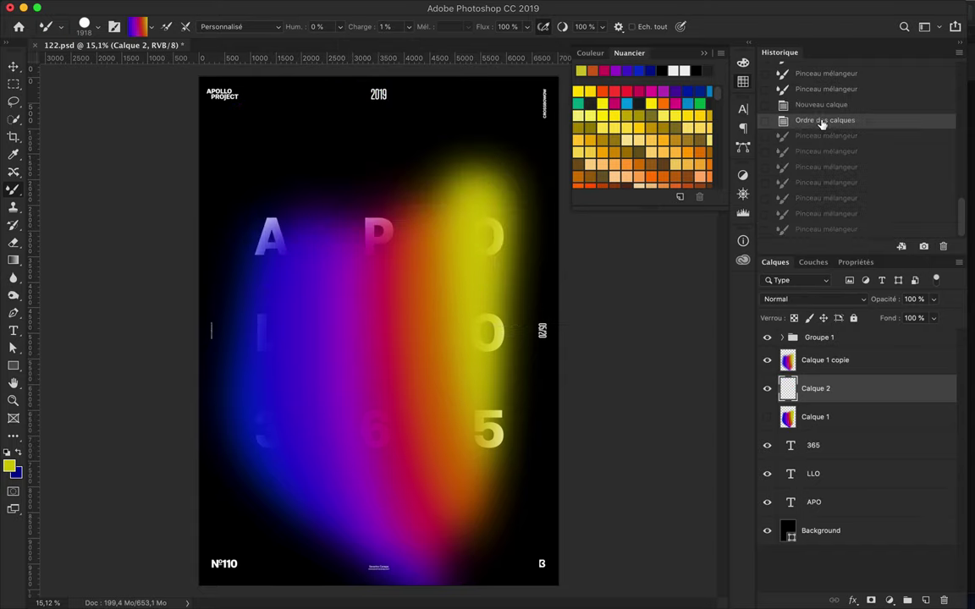
{"action": "mouse_move", "coordinate": [446, 163]}
{"action": "left_mouse_down"}
{"action": "mouse_move", "coordinate": [359, 174]}
{"action": "mouse_move", "coordinate": [508, 229]}
{"action": "left_mouse_up"}
{"action": "left_click", "coordinate": [624, 29]}
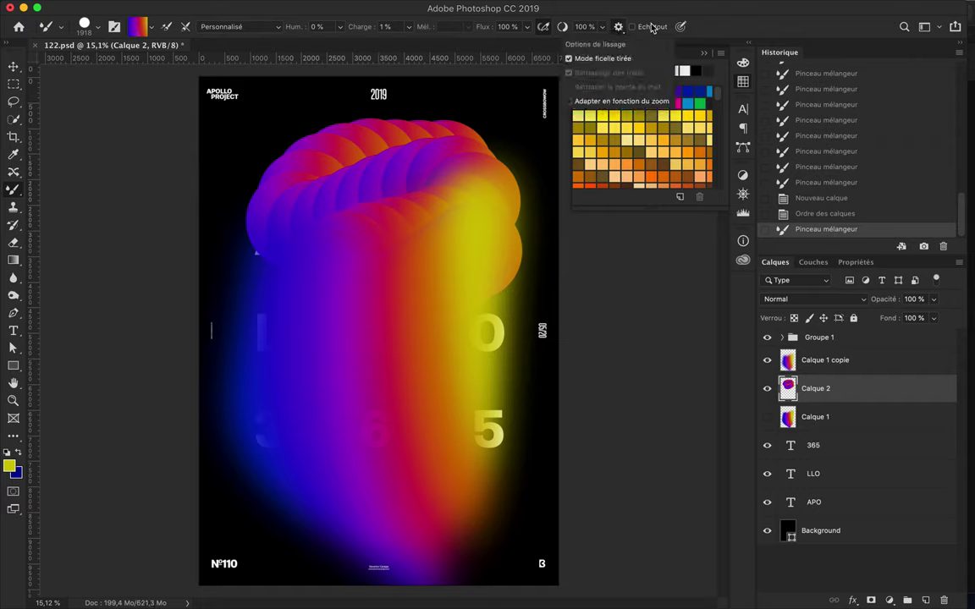
{"action": "left_click", "coordinate": [681, 28]}
{"action": "left_click_drag", "start_coordinate": [507, 178], "coordinate": [298, 326]}
{"action": "mouse_move", "coordinate": [245, 169]}
{"action": "left_mouse_down"}
{"action": "mouse_move", "coordinate": [316, 184]}
{"action": "mouse_move", "coordinate": [304, 174]}
{"action": "mouse_move", "coordinate": [316, 283]}
{"action": "mouse_move", "coordinate": [419, 148]}
{"action": "left_mouse_up"}
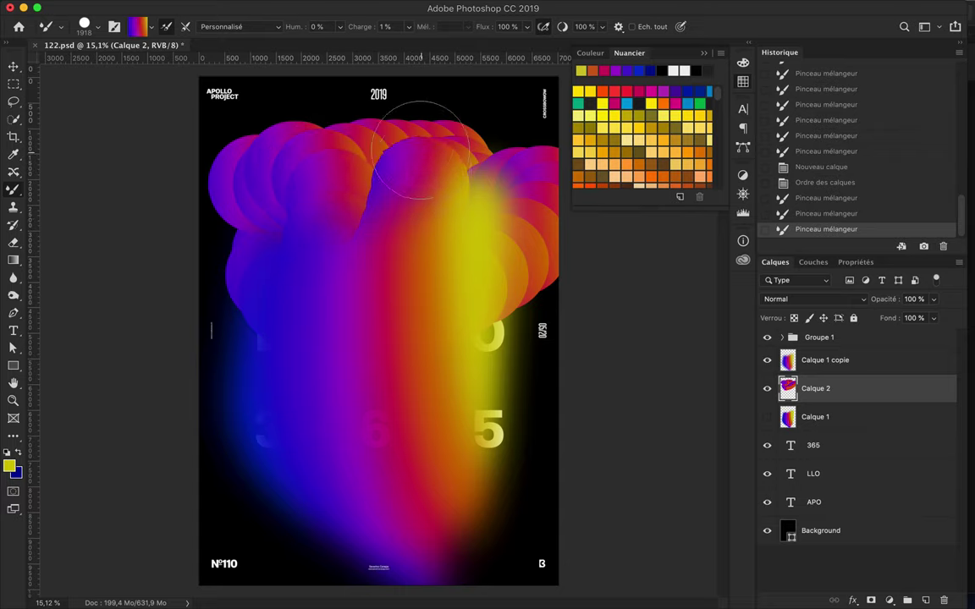
{"action": "left_click", "coordinate": [403, 140]}
Repaint the upper-left area, revert to the plain gradient, and test a single dab
{"action": "right_click", "coordinate": [218, 161]}
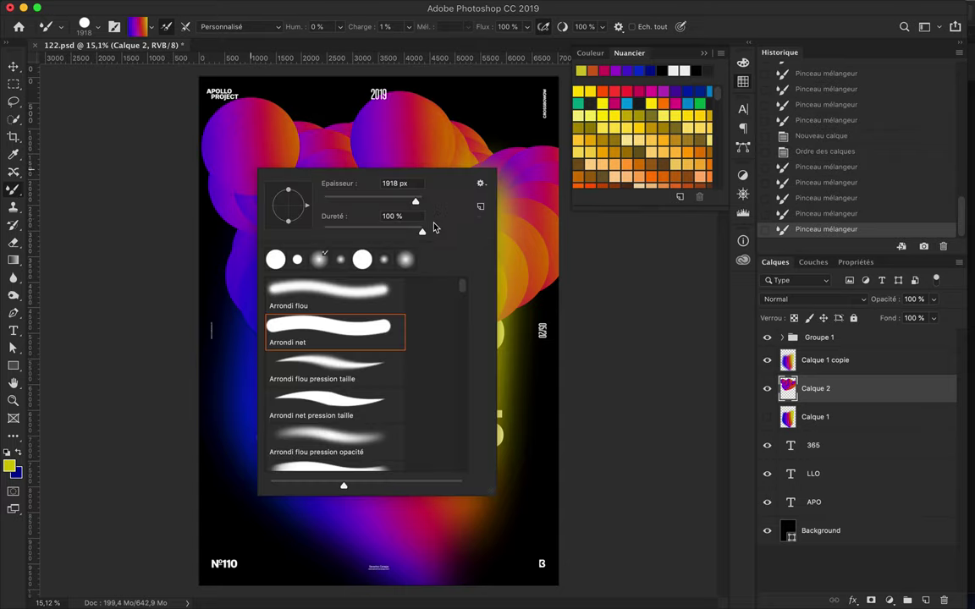
{"action": "left_click_drag", "start_coordinate": [216, 110], "coordinate": [440, 182]}
{"action": "left_click", "coordinate": [827, 120]}
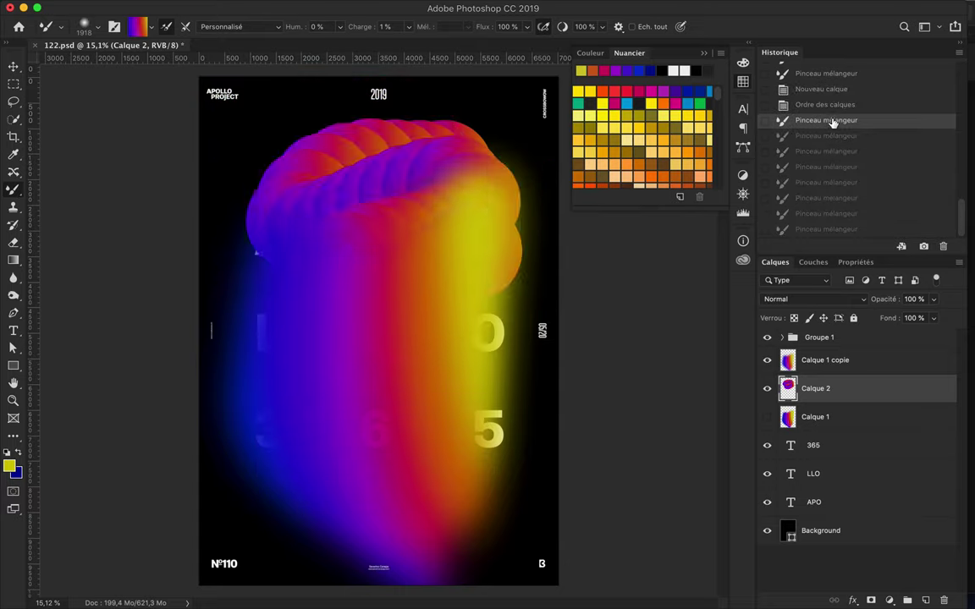
{"action": "left_click", "coordinate": [268, 227]}
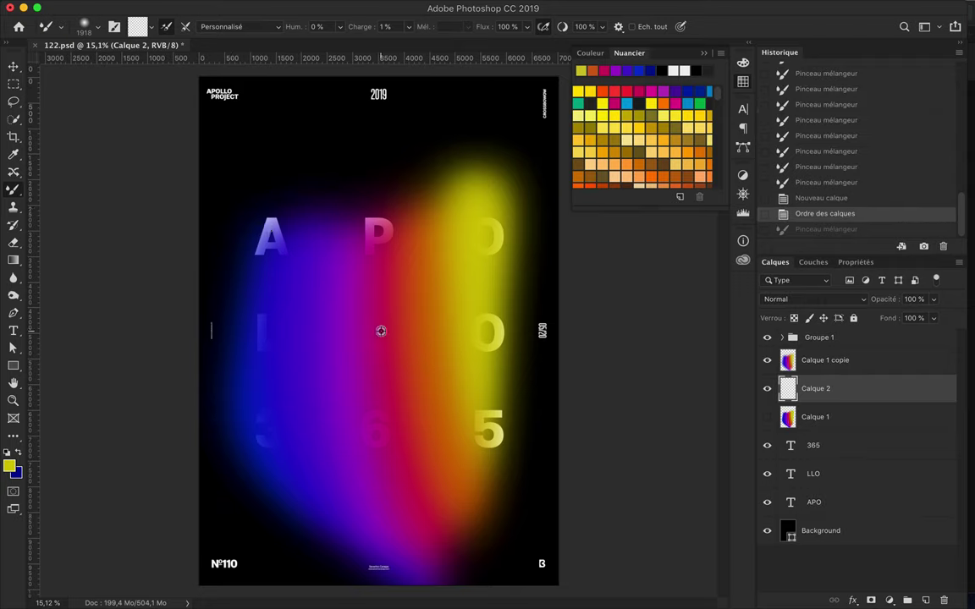
Load the brush with Calque 1 copie's gradient colours and paint on Calque 2 at 100% load
{"action": "left_click", "coordinate": [840, 360]}
{"action": "left_click", "coordinate": [370, 374], "text": "alt"}
{"action": "left_click", "coordinate": [815, 388]}
{"action": "mouse_move", "coordinate": [381, 165]}
{"action": "left_mouse_down"}
{"action": "mouse_move", "coordinate": [303, 183]}
{"action": "mouse_move", "coordinate": [258, 353]}
{"action": "mouse_move", "coordinate": [386, 160]}
{"action": "left_mouse_up"}
{"action": "left_click_drag", "start_coordinate": [410, 31], "coordinate": [487, 33]}
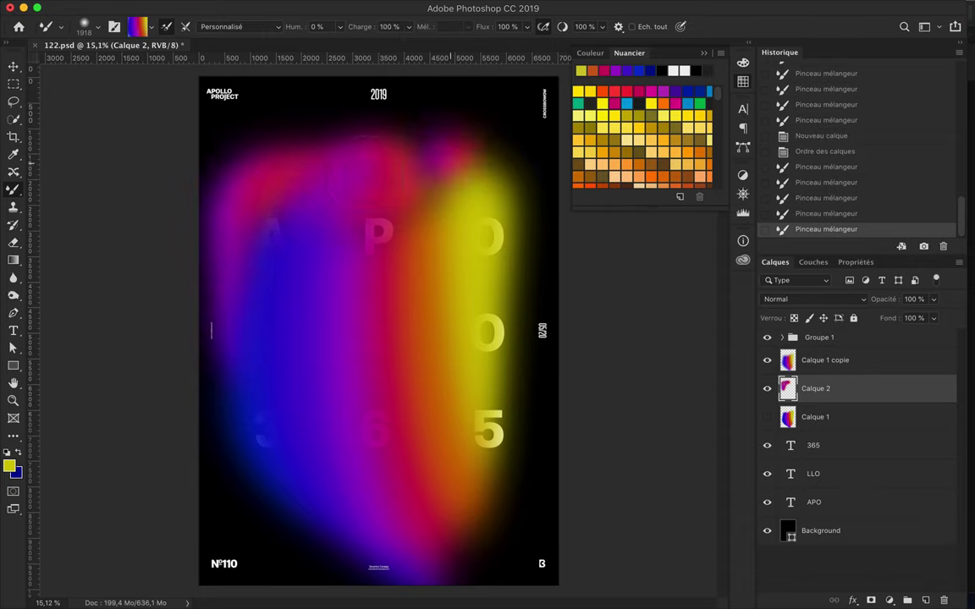
{"action": "left_click_drag", "start_coordinate": [440, 119], "coordinate": [403, 161]}
Paint orange circles with a hard round brush, then revert to after the layer reorder
{"action": "right_click", "coordinate": [406, 160]}
{"action": "double_click", "coordinate": [446, 251]}
{"action": "mouse_move", "coordinate": [521, 224]}
{"action": "left_mouse_down"}
{"action": "mouse_move", "coordinate": [316, 175]}
{"action": "mouse_move", "coordinate": [305, 227]}
{"action": "mouse_move", "coordinate": [505, 201]}
{"action": "mouse_move", "coordinate": [478, 211]}
{"action": "left_mouse_up"}
{"action": "left_click", "coordinate": [817, 121]}
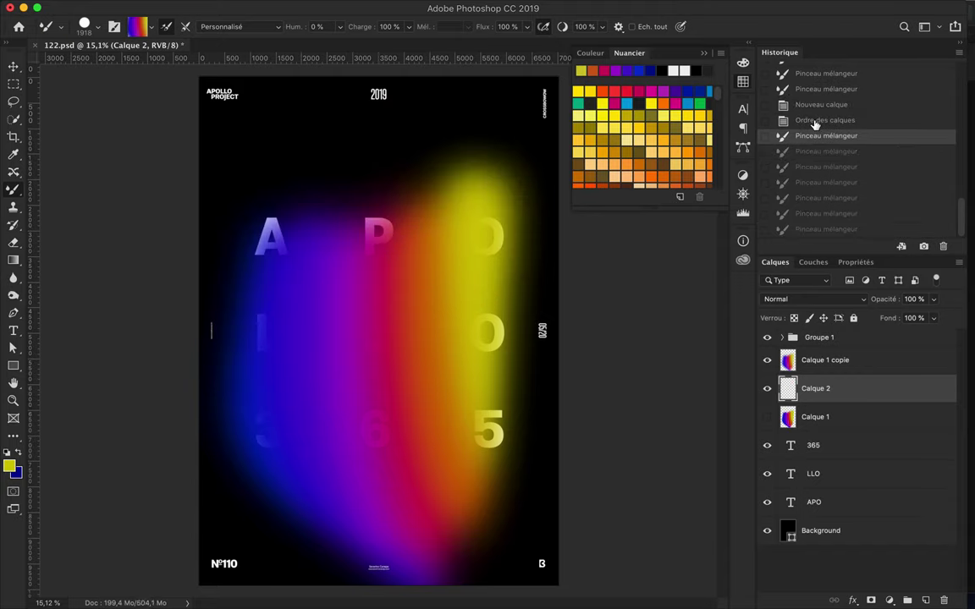
Try the wet blend and light wet blend presets with trial strokes, undoing each
{"action": "left_click", "coordinate": [239, 27]}
{"action": "left_click", "coordinate": [216, 80]}
{"action": "left_click_drag", "start_coordinate": [280, 140], "coordinate": [415, 157]}
{"action": "key", "text": "ctrl+z"}
{"action": "left_click", "coordinate": [239, 26]}
{"action": "left_click", "coordinate": [239, 37]}
{"action": "left_click_drag", "start_coordinate": [246, 139], "coordinate": [376, 142]}
{"action": "key", "text": "ctrl+z"}
Choose the dry thick preset and paint rows of circles, smearing purple at top-right
{"action": "left_click", "coordinate": [240, 26]}
{"action": "left_click", "coordinate": [239, 26]}
{"action": "left_click", "coordinate": [245, 52]}
{"action": "left_click_drag", "start_coordinate": [300, 190], "coordinate": [427, 170]}
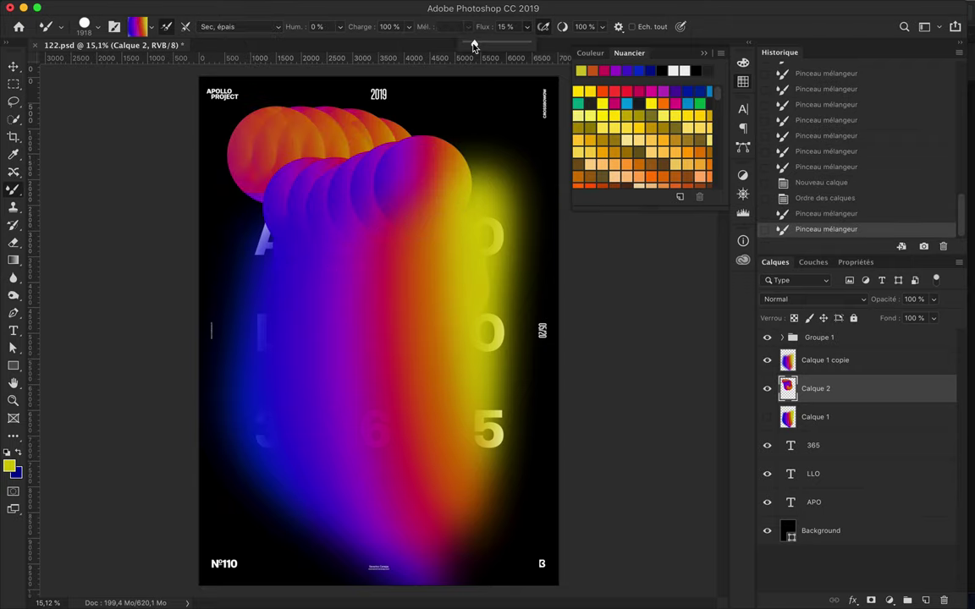
{"action": "left_click_drag", "start_coordinate": [440, 110], "coordinate": [533, 139]}
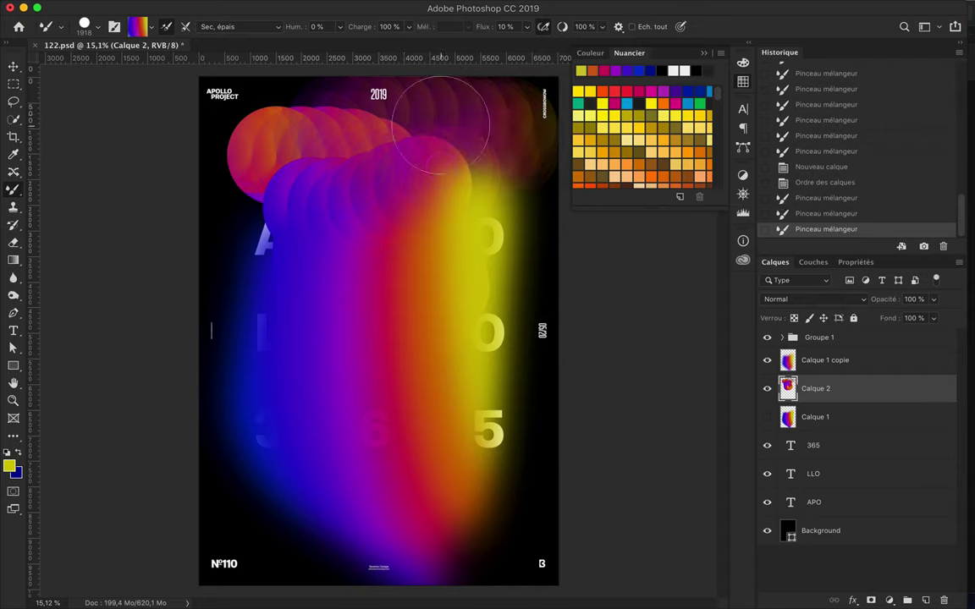
Revert to after the reorder, raise flow to 100%, and paint purple and orange circles
{"action": "left_click", "coordinate": [824, 167]}
{"action": "left_click_drag", "start_coordinate": [526, 26], "coordinate": [531, 41]}
{"action": "left_click_drag", "start_coordinate": [387, 149], "coordinate": [237, 146]}
{"action": "left_click_drag", "start_coordinate": [419, 181], "coordinate": [410, 533]}
{"action": "left_click_drag", "start_coordinate": [397, 143], "coordinate": [533, 262]}
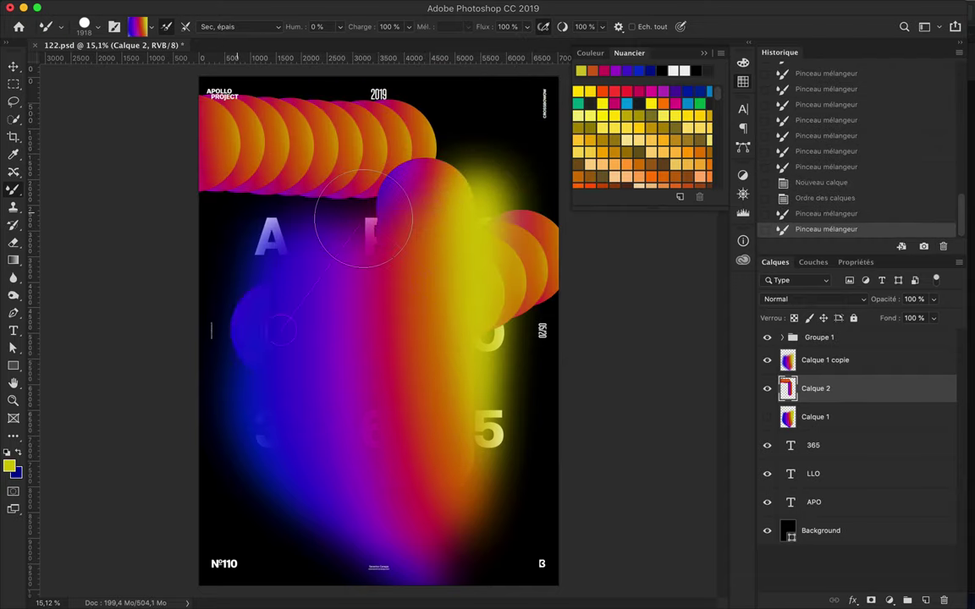
{"action": "left_click_drag", "start_coordinate": [381, 194], "coordinate": [220, 211]}
{"action": "left_click", "coordinate": [241, 26]}
{"action": "mouse_move", "coordinate": [287, 161]}
{"action": "left_mouse_down"}
{"action": "mouse_move", "coordinate": [446, 119]}
{"action": "mouse_move", "coordinate": [431, 305]}
{"action": "left_mouse_up"}
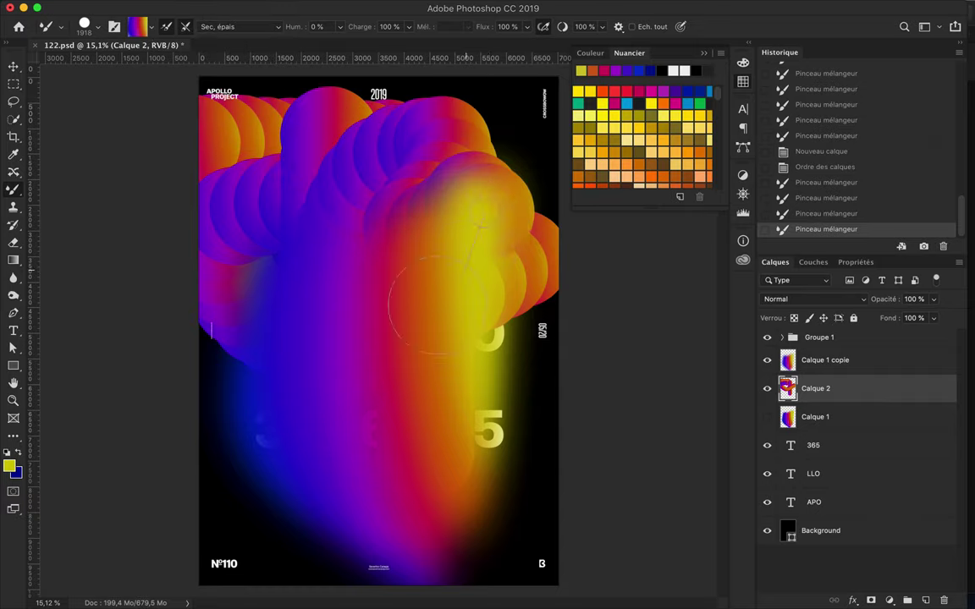
Discard all strokes since the layer reorder and nudge the layer with the Move tool
{"action": "left_click", "coordinate": [825, 151]}
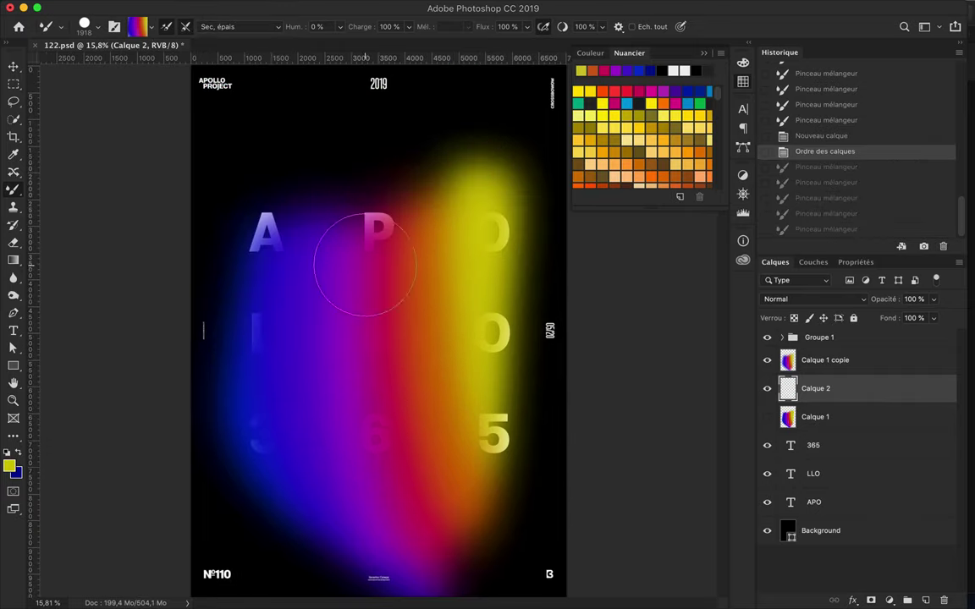
{"action": "key", "text": "v"}
{"action": "left_click_drag", "start_coordinate": [361, 249], "coordinate": [713, 386]}
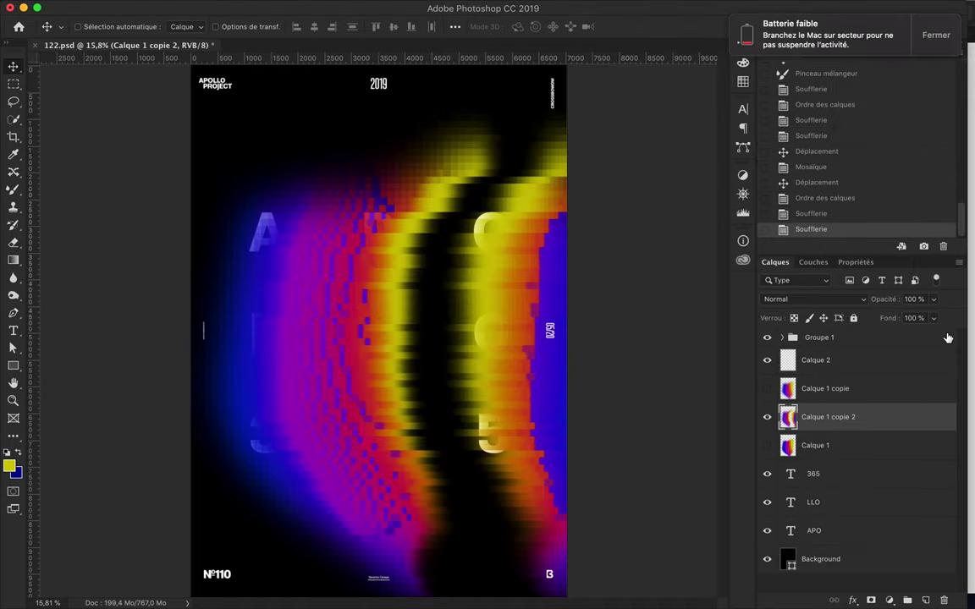
Move Calque 1 copie 2 above Background and add a clipped Hue/Saturation layer with hue -16
{"action": "left_click_drag", "start_coordinate": [827, 416], "coordinate": [827, 539]}
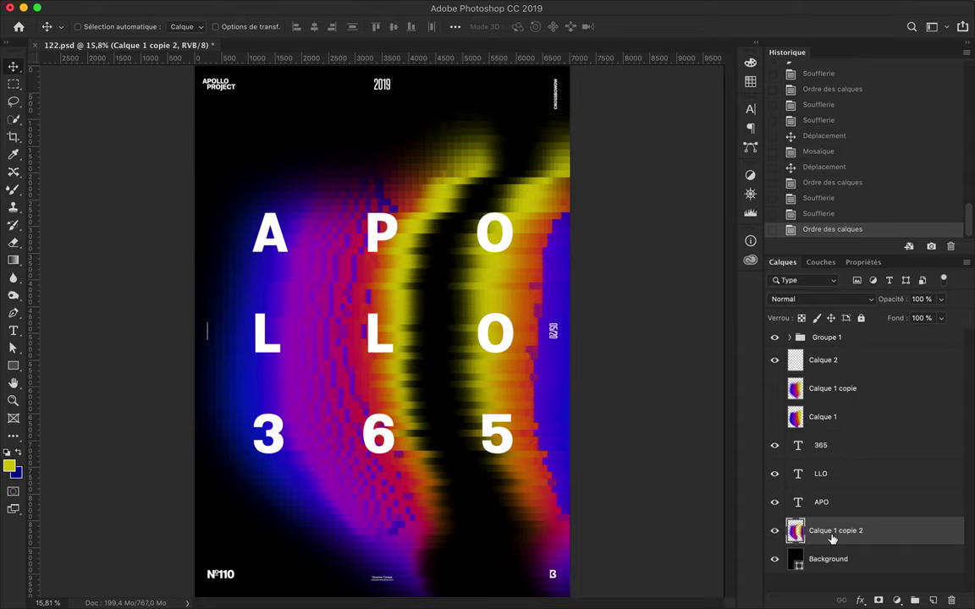
{"action": "left_click", "coordinate": [896, 601]}
{"action": "left_click", "coordinate": [846, 448]}
{"action": "key", "text": "ctrl+alt+g"}
{"action": "left_click_drag", "start_coordinate": [863, 352], "coordinate": [840, 357]}
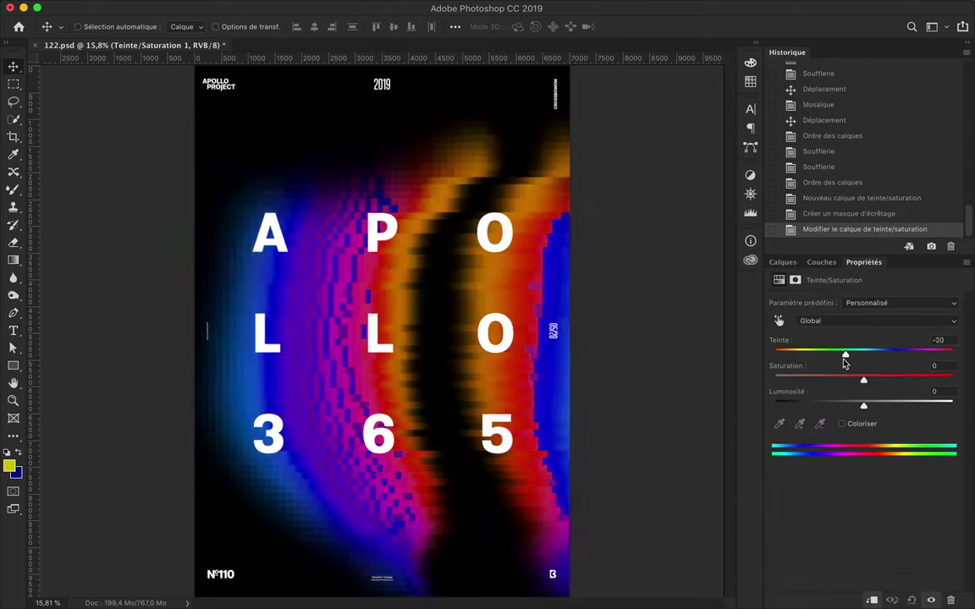
Delete the hue adjustment and duplicate the gradient layer higher in the stack
{"action": "left_click", "coordinate": [782, 263]}
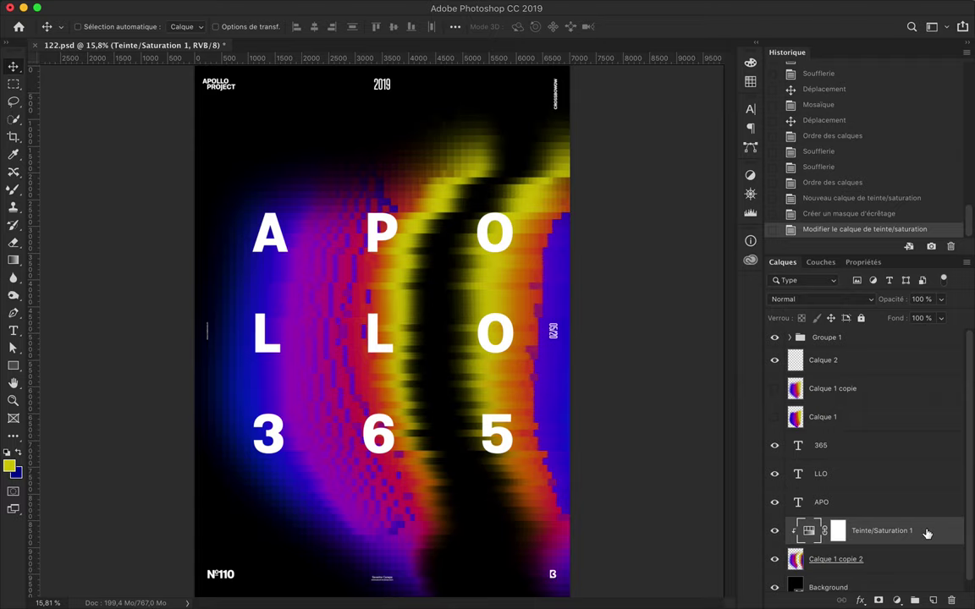
{"action": "key", "text": "Delete"}
{"action": "left_click_drag", "start_coordinate": [775, 531], "coordinate": [833, 414]}
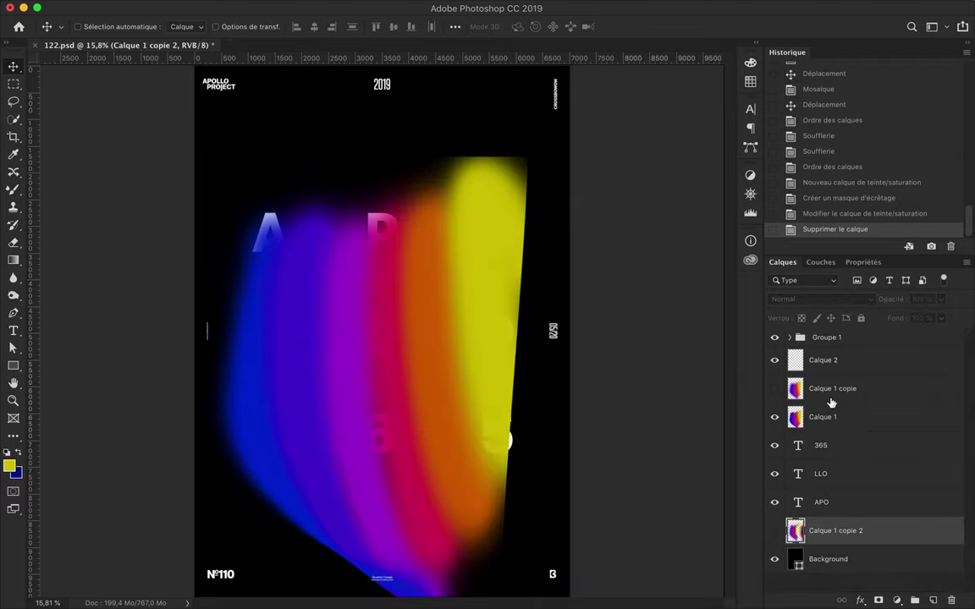
Preview the Soufflerie wind filter, cancel it, and convert the layer to a smart object
{"action": "left_click", "coordinate": [384, 7]}
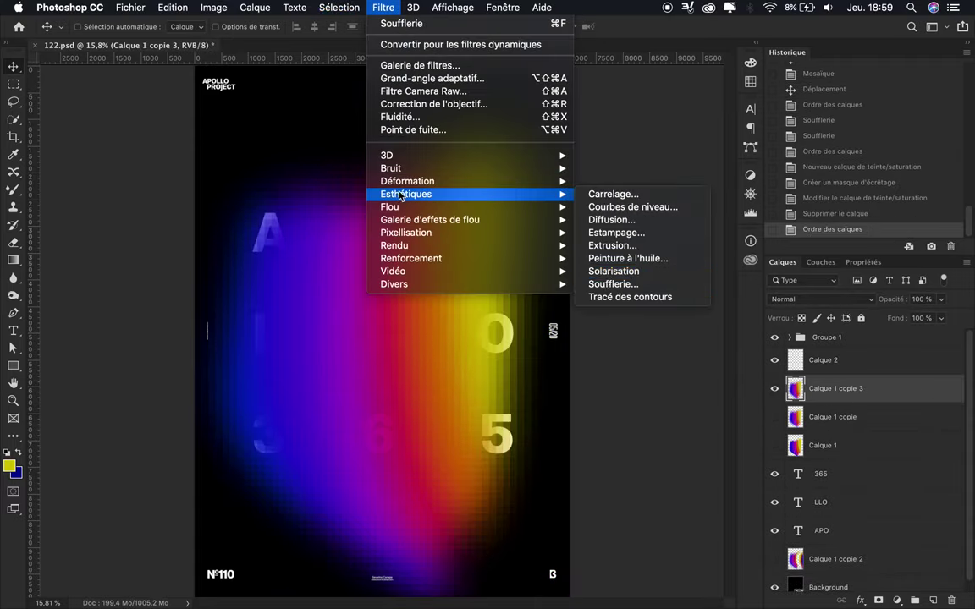
{"action": "left_click", "coordinate": [601, 284]}
{"action": "left_click", "coordinate": [365, 392]}
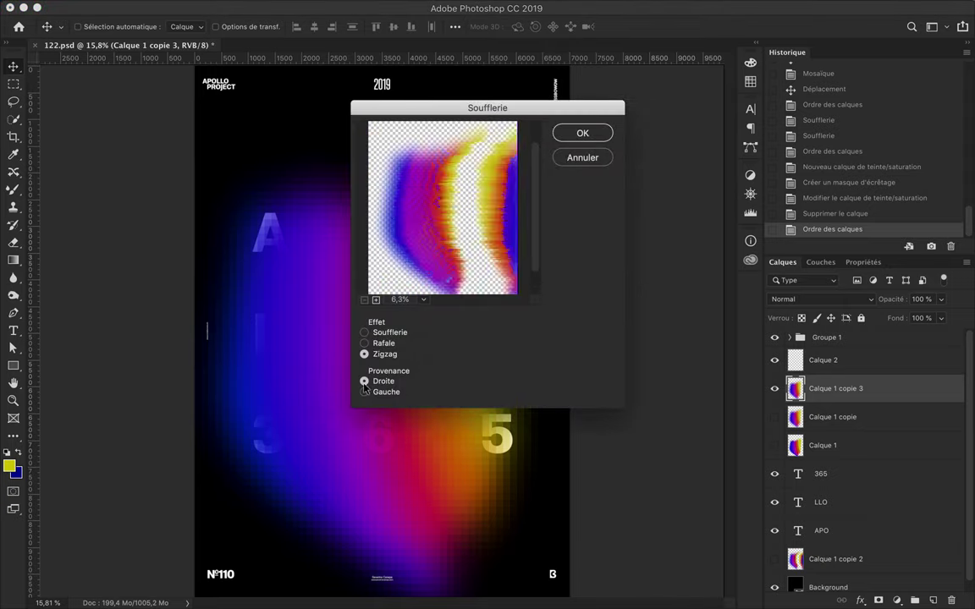
{"action": "key", "text": "Escape"}
{"action": "right_click", "coordinate": [793, 388]}
{"action": "left_click", "coordinate": [643, 207]}
Apply the wind as a smart filter and adjust its filter blending options
{"action": "left_click", "coordinate": [383, 6]}
{"action": "key", "text": "ctrl+alt+f"}
{"action": "left_click", "coordinate": [582, 133]}
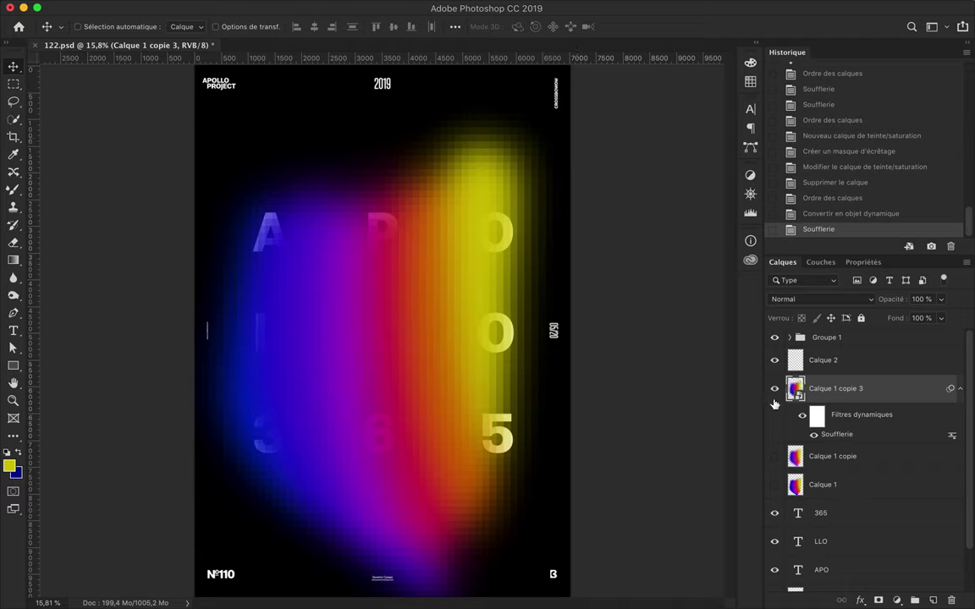
{"action": "left_click", "coordinate": [802, 416]}
{"action": "left_click", "coordinate": [802, 415]}
{"action": "left_click", "coordinate": [802, 415]}
{"action": "double_click", "coordinate": [952, 436]}
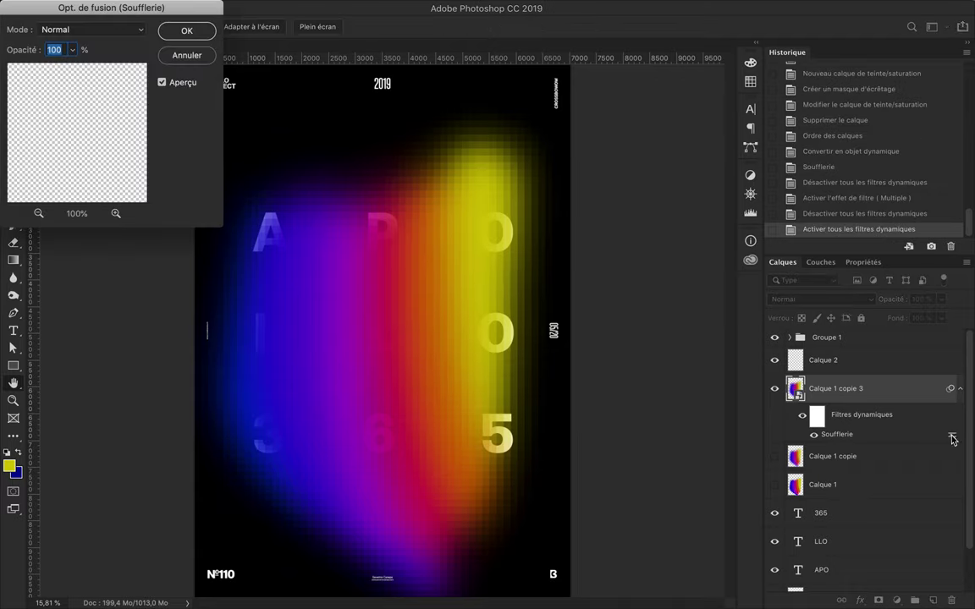
{"action": "left_click", "coordinate": [185, 32]}
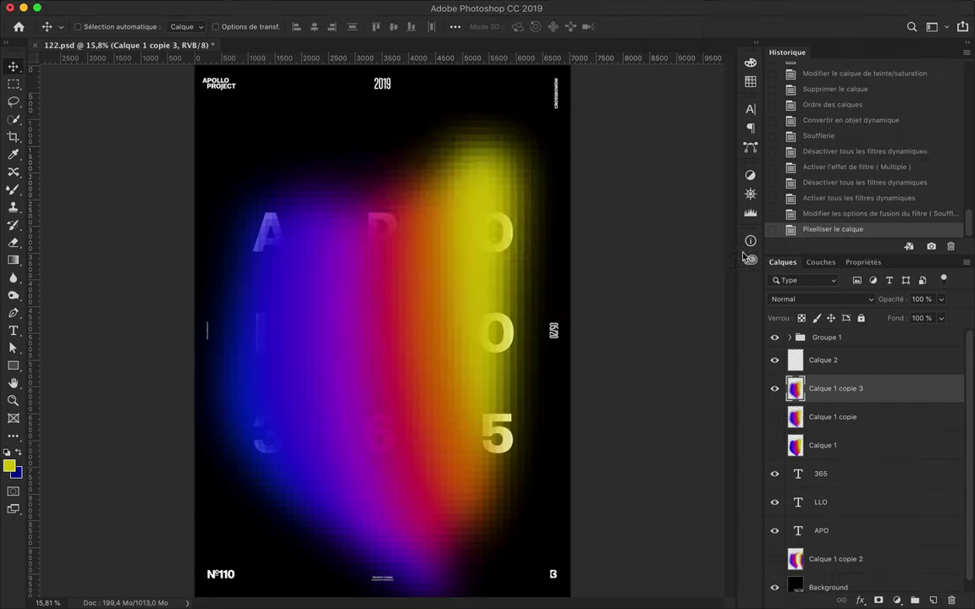
Apply another gusty Soufflerie (Rafale) pass to streak the gradient copy
{"action": "left_click", "coordinate": [370, 7]}
{"action": "mouse_move", "coordinate": [405, 194]}
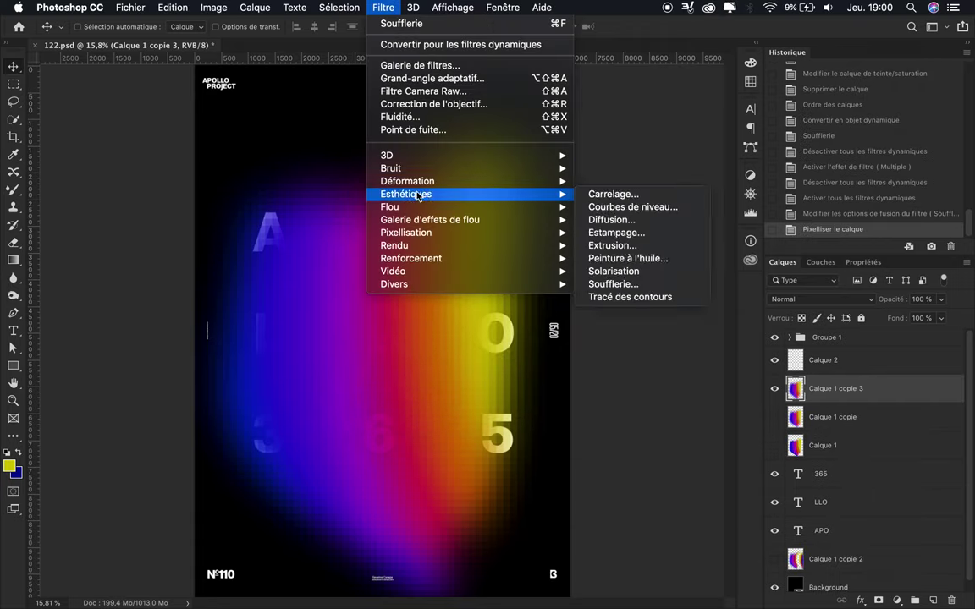
{"action": "left_click", "coordinate": [634, 282]}
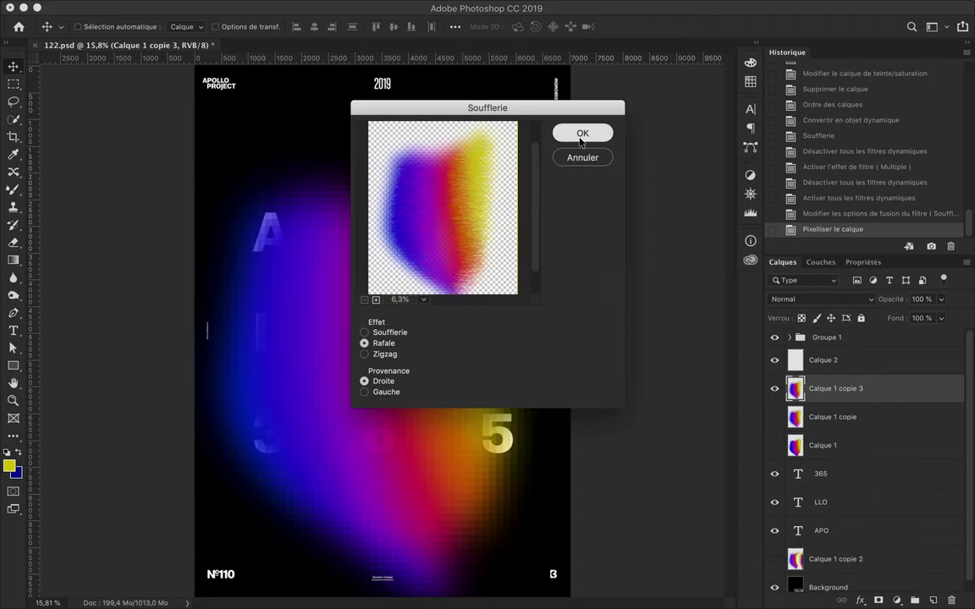
{"action": "left_click", "coordinate": [582, 132]}
{"action": "scroll", "coordinate": [369, 259], "scroll_direction": "up", "scroll_amount": 5}
{"action": "scroll", "coordinate": [376, 249], "scroll_direction": "up", "scroll_amount": 1}
{"action": "scroll", "coordinate": [389, 243], "scroll_direction": "down", "scroll_amount": 3}
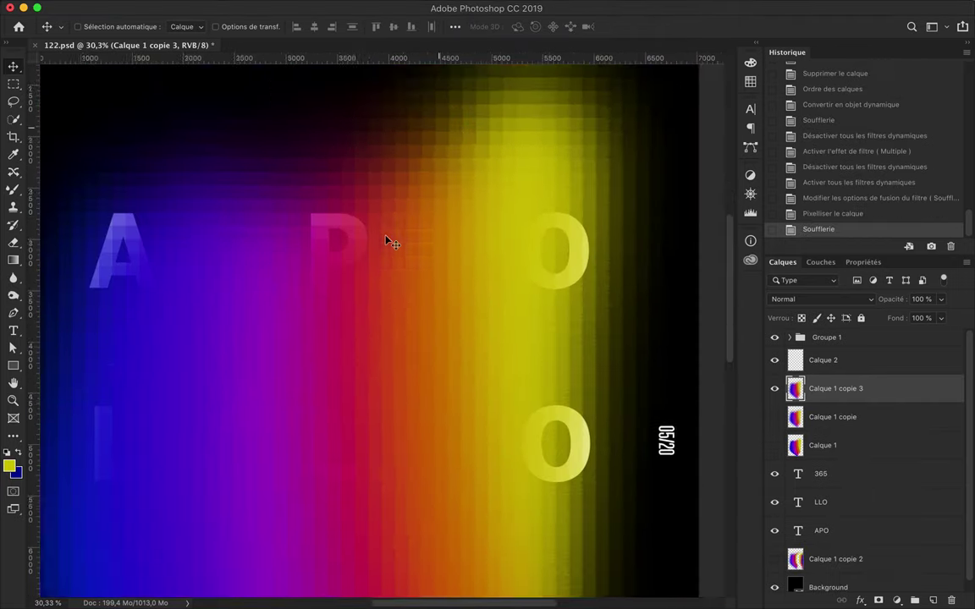
{"action": "scroll", "coordinate": [592, 186], "scroll_direction": "left", "scroll_amount": 2}
{"action": "scroll", "coordinate": [593, 185], "scroll_direction": "up", "scroll_amount": 3}
Apply the Extrusion filter with a length of 300 to the gradient copy
{"action": "left_click", "coordinate": [383, 7]}
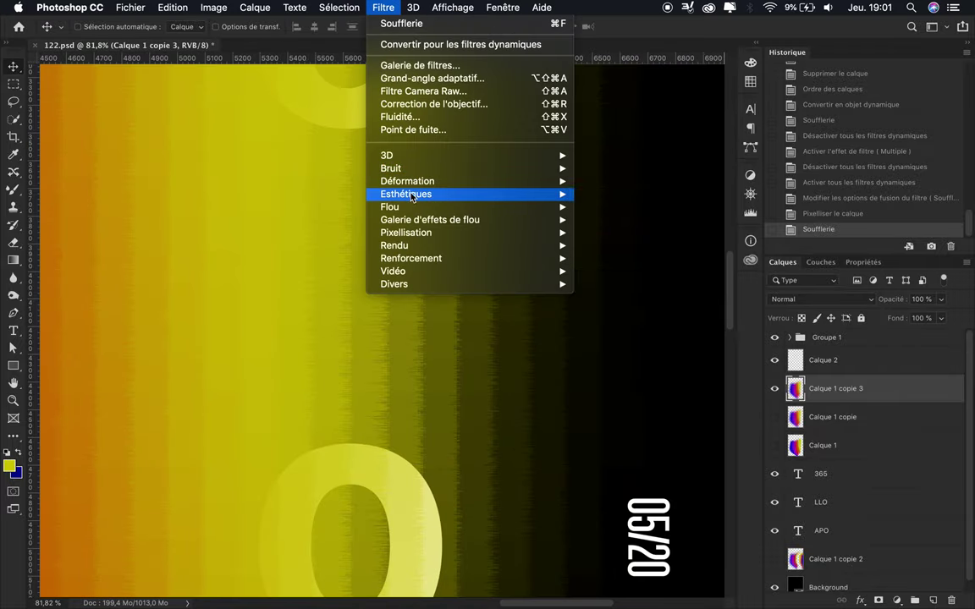
{"action": "left_click", "coordinate": [630, 246]}
{"action": "type", "text": "300"}
{"action": "key", "text": "Tab"}
{"action": "key", "text": "Return"}
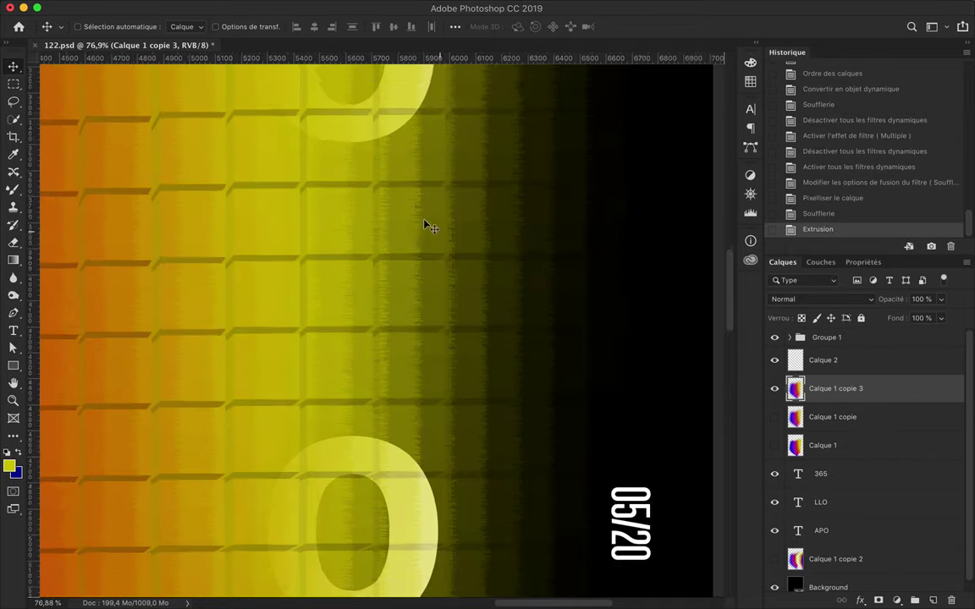
{"action": "scroll", "coordinate": [427, 225], "scroll_direction": "down", "scroll_amount": 5}
{"action": "scroll", "coordinate": [496, 148], "scroll_direction": "up", "scroll_amount": 2}
Reapply the extrusion, preview layer blending modes keeping Normal, then undo the extrusion
{"action": "left_click", "coordinate": [466, 7]}
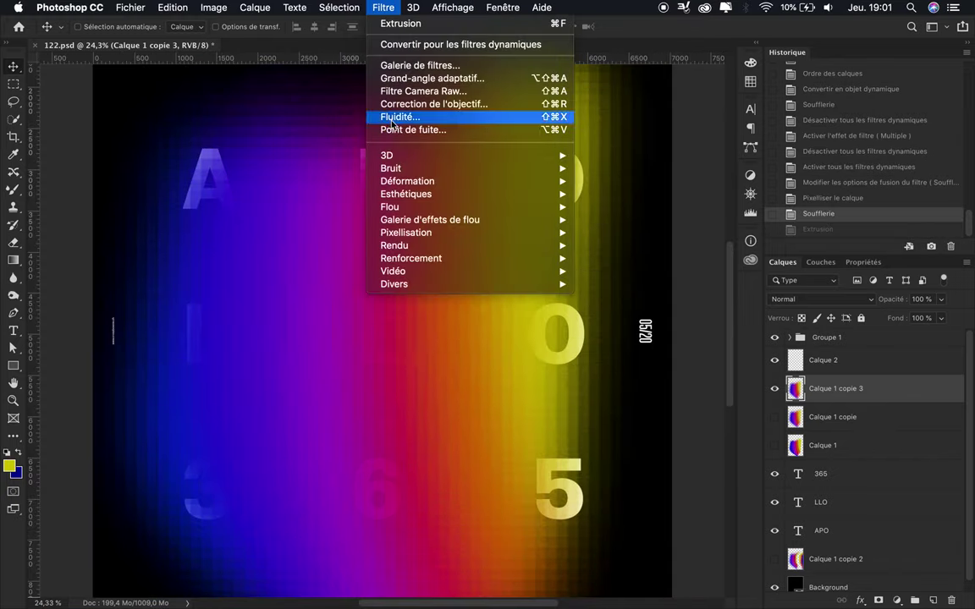
{"action": "left_click", "coordinate": [669, 226]}
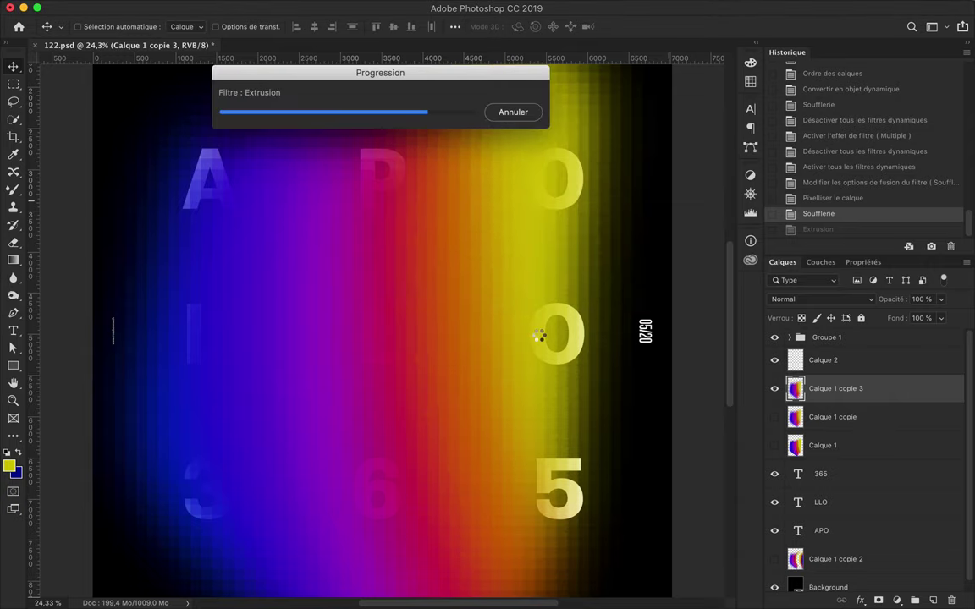
{"action": "scroll", "coordinate": [538, 337], "scroll_direction": "down", "scroll_amount": 2}
{"action": "left_click", "coordinate": [819, 299]}
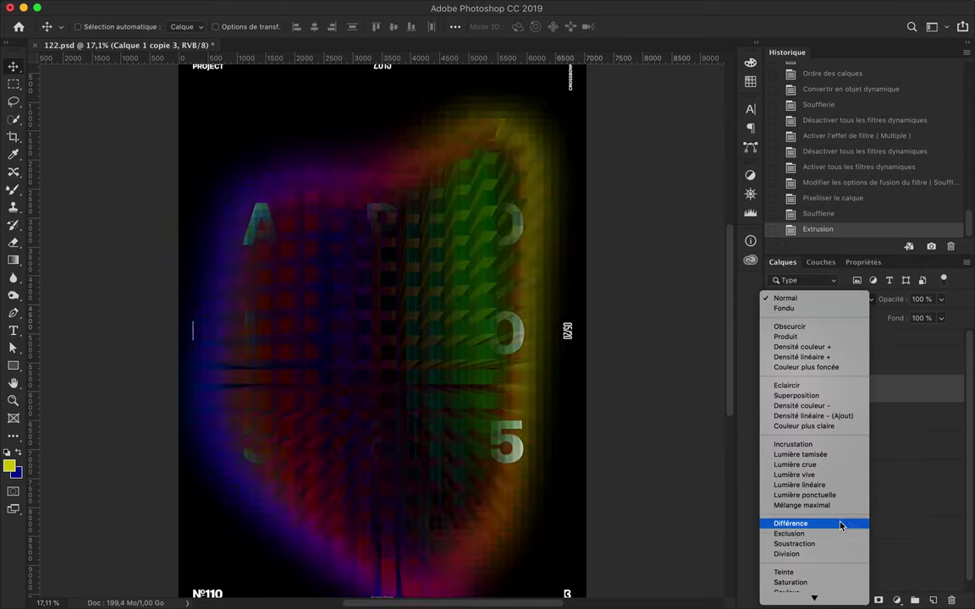
{"action": "key", "text": "Escape"}
{"action": "key", "text": "ctrl+z"}
Hide the Calque 1 copie layer
{"action": "scroll", "coordinate": [440, 310], "scroll_direction": "up", "scroll_amount": 3}
{"action": "scroll", "coordinate": [440, 309], "scroll_direction": "down", "scroll_amount": 2}
{"action": "scroll", "coordinate": [440, 310], "scroll_direction": "down", "scroll_amount": 2}
{"action": "left_click", "coordinate": [774, 417]}
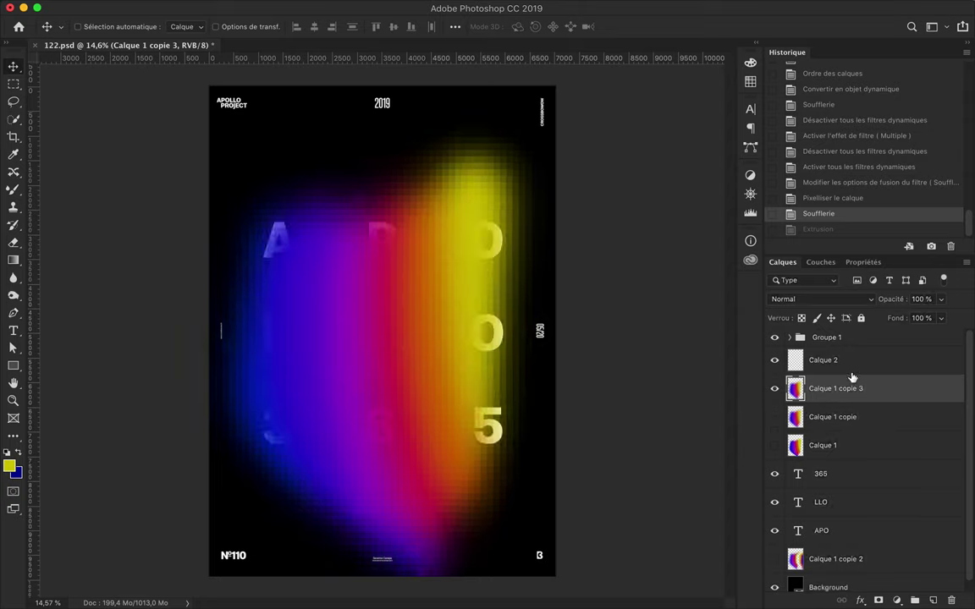
{"action": "left_click", "coordinate": [381, 7]}
Try the Fibres render filter with raised variance, then revert it
{"action": "left_click", "coordinate": [617, 315]}
{"action": "left_click", "coordinate": [350, 303]}
{"action": "left_click", "coordinate": [351, 303]}
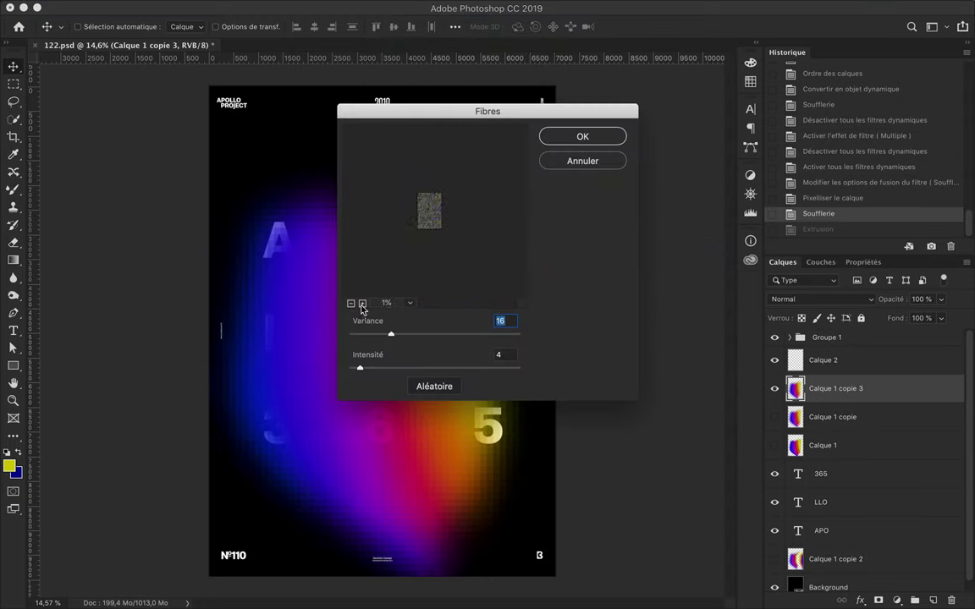
{"action": "left_click", "coordinate": [362, 303]}
{"action": "left_click_drag", "start_coordinate": [352, 334], "coordinate": [468, 334]}
{"action": "key", "text": "Tab"}
{"action": "left_click", "coordinate": [582, 136]}
{"action": "key", "text": "super+z"}
Try the custom convolution filter (Divers > Autre) with kernel values 45, 35 and 444, then cancel it
{"action": "left_click", "coordinate": [382, 7]}
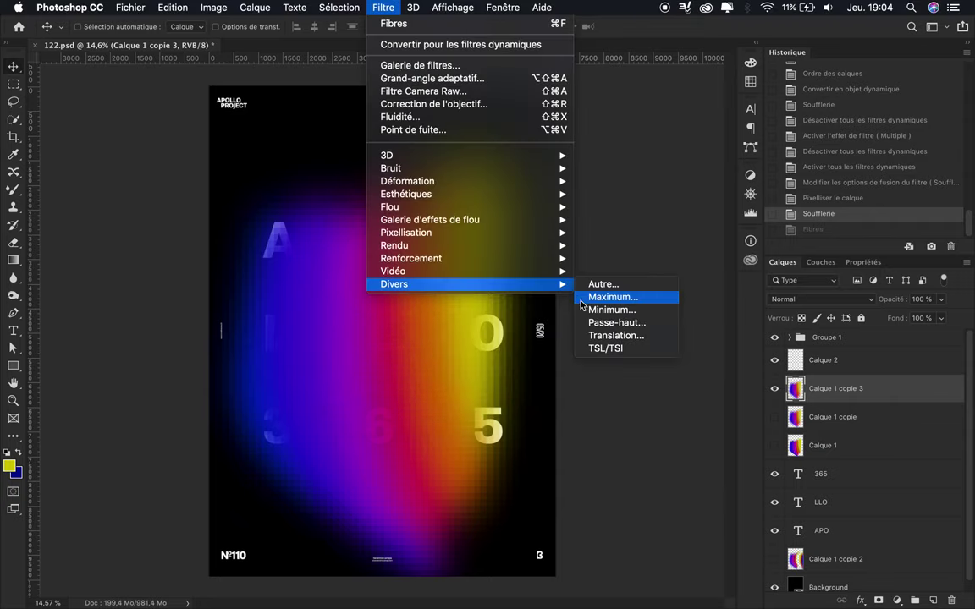
{"action": "left_click", "coordinate": [597, 284]}
{"action": "type", "text": "45"}
{"action": "left_click", "coordinate": [241, 73]}
{"action": "type", "text": "35"}
{"action": "left_click", "coordinate": [242, 53]}
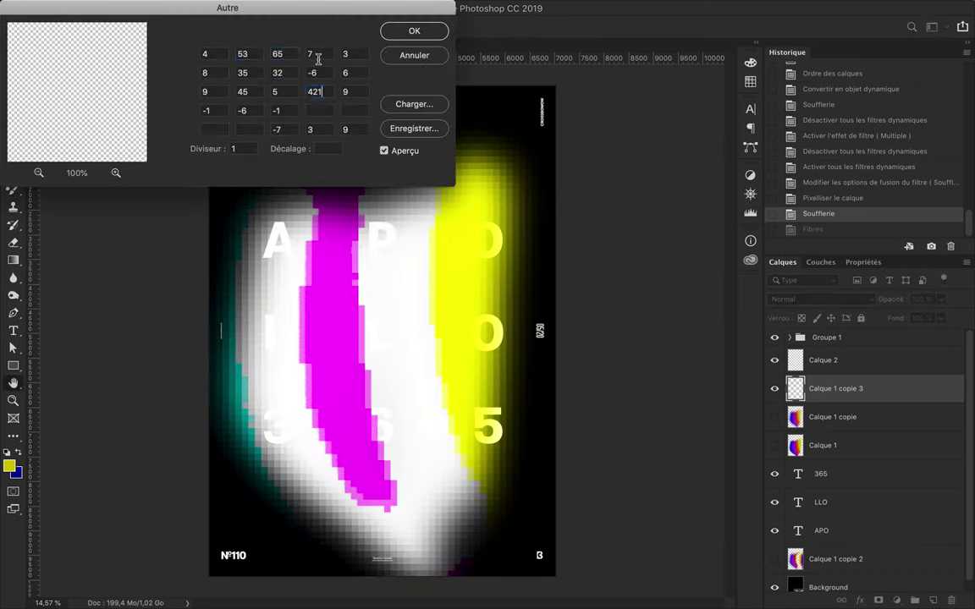
{"action": "key", "text": "Tab"}
{"action": "key", "text": "Return"}
{"action": "type", "text": "444"}
{"action": "left_click", "coordinate": [415, 55]}
Apply HSB/HSL to Calque 1 copie 3, move it below APO, and duplicate it above the text layers
{"action": "left_click", "coordinate": [387, 9]}
{"action": "left_click", "coordinate": [596, 364]}
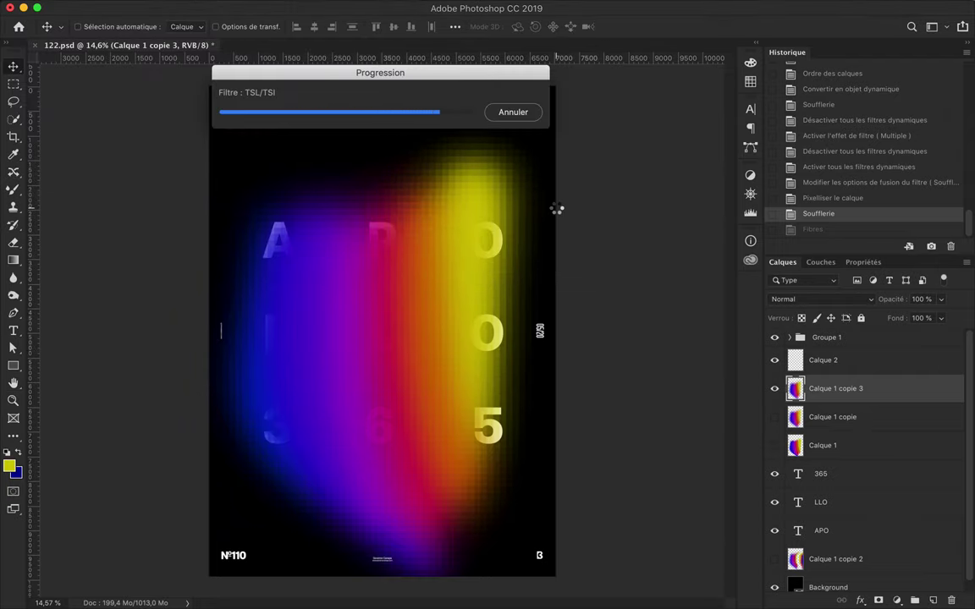
{"action": "left_click_drag", "start_coordinate": [864, 396], "coordinate": [859, 559]}
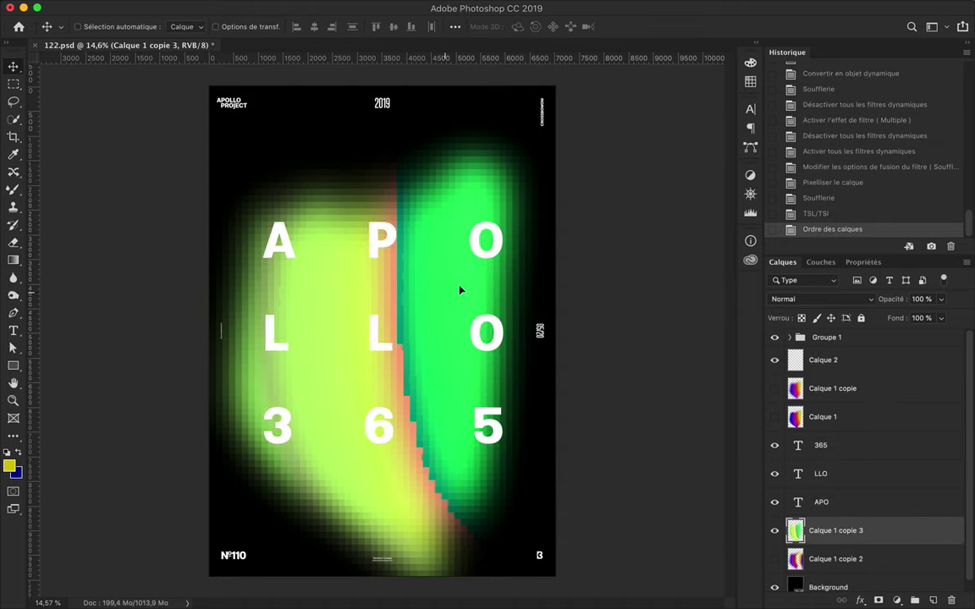
{"action": "left_click_drag", "start_coordinate": [459, 290], "coordinate": [456, 279]}
{"action": "left_click_drag", "start_coordinate": [835, 530], "coordinate": [835, 389]}
Apply the Minimum filter at maximum radius to the new gradient copy
{"action": "left_click", "coordinate": [383, 8]}
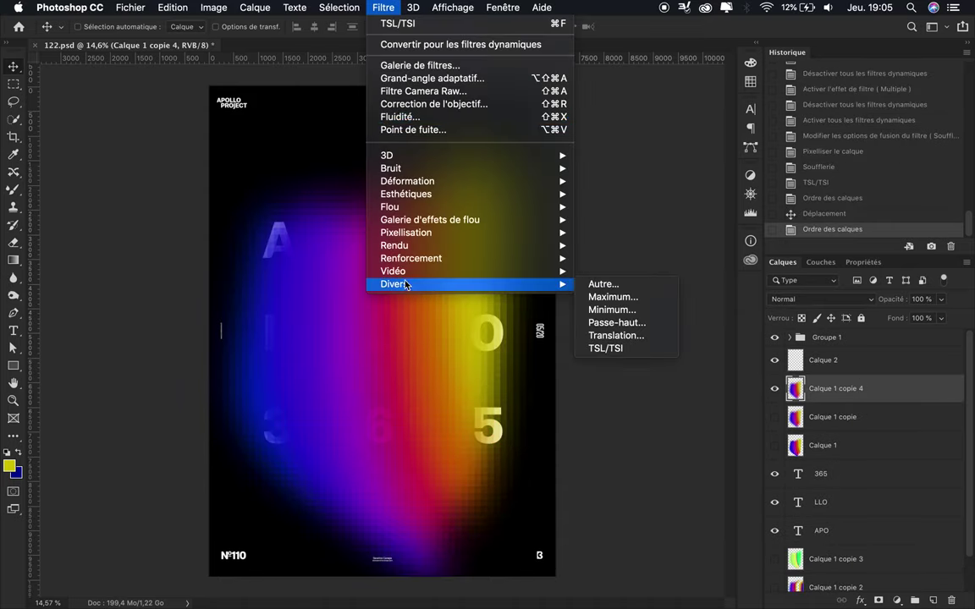
{"action": "left_click", "coordinate": [612, 311]}
{"action": "left_click_drag", "start_coordinate": [16, 217], "coordinate": [140, 217]}
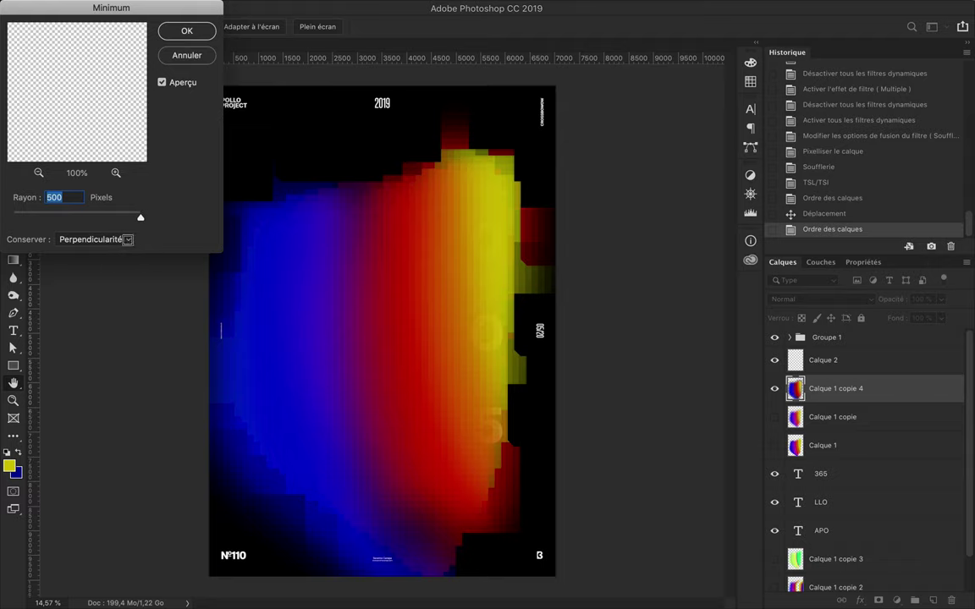
{"action": "left_click", "coordinate": [125, 238]}
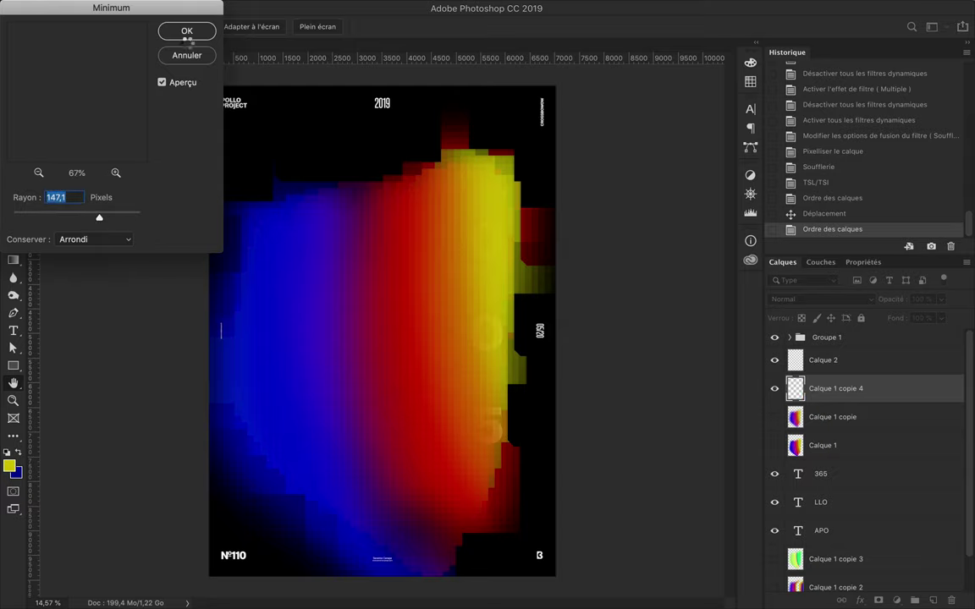
{"action": "left_click", "coordinate": [187, 29]}
Open the Dispersion filter settings, then dismiss the displacement map picker
{"action": "left_click", "coordinate": [453, 7]}
{"action": "mouse_move", "coordinate": [391, 168]}
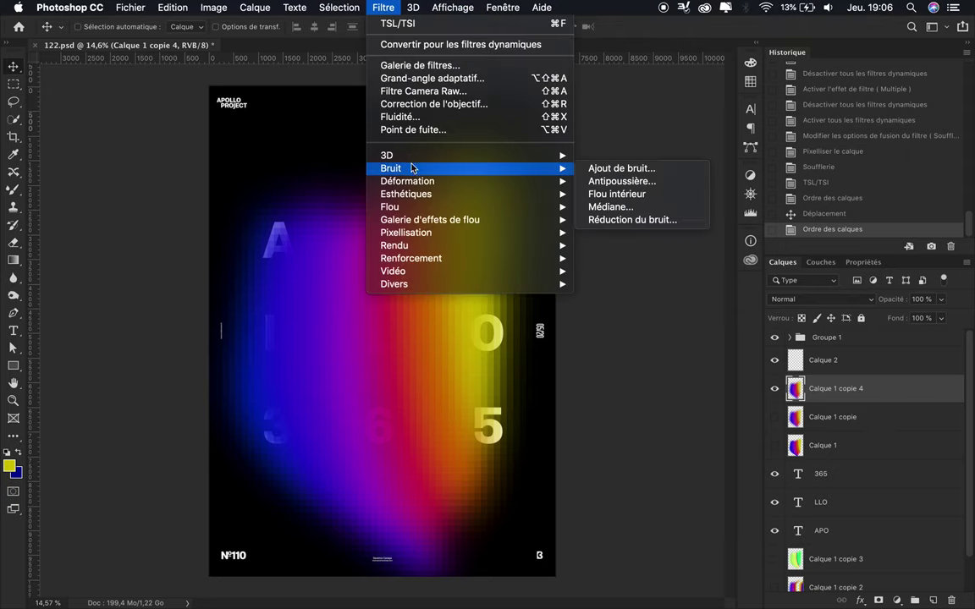
{"action": "left_click", "coordinate": [609, 222]}
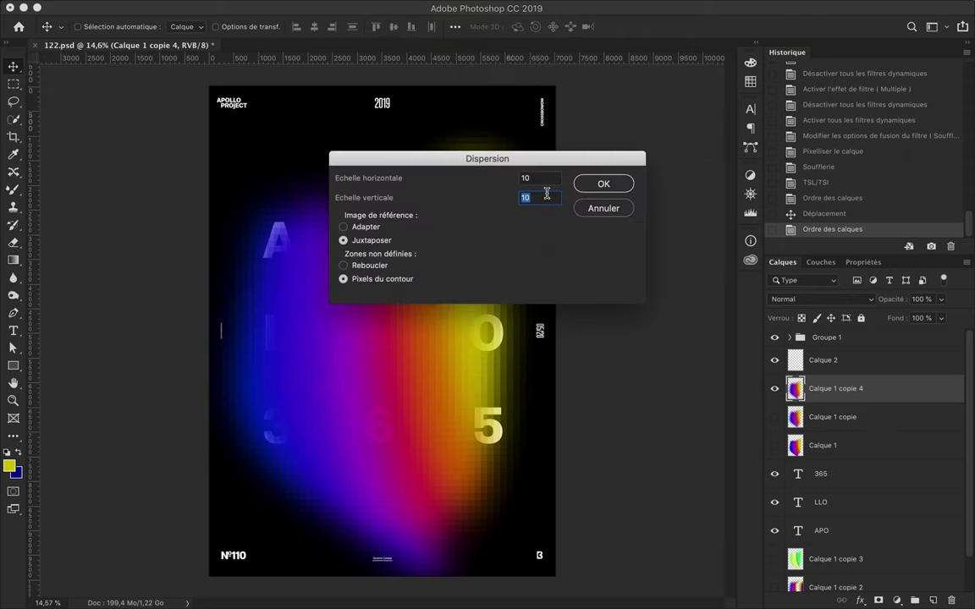
{"action": "left_click", "coordinate": [603, 185]}
{"action": "key", "text": "Escape"}
{"action": "left_click", "coordinate": [382, 7]}
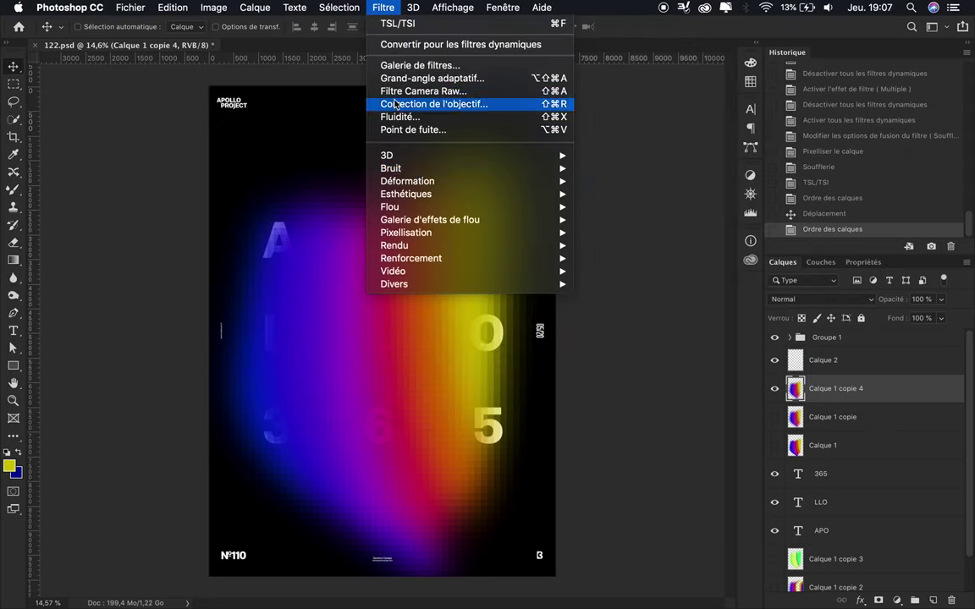
Shear Calque 1 copie 4 into left-right zigzag waves and move it below the text layers
{"action": "left_click", "coordinate": [620, 181]}
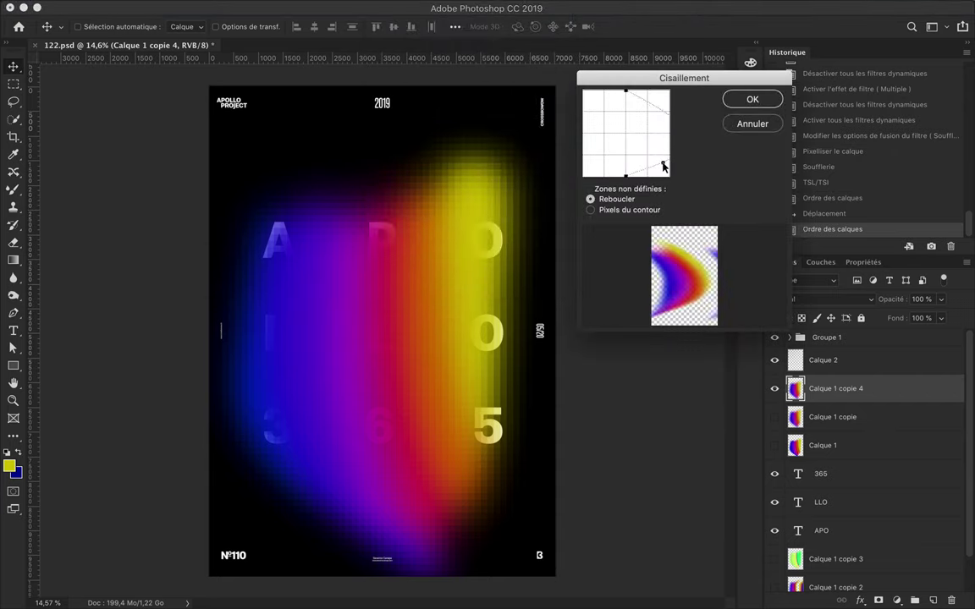
{"action": "mouse_move", "coordinate": [643, 93]}
{"action": "left_mouse_down"}
{"action": "mouse_move", "coordinate": [589, 117]}
{"action": "mouse_move", "coordinate": [582, 96]}
{"action": "left_mouse_up"}
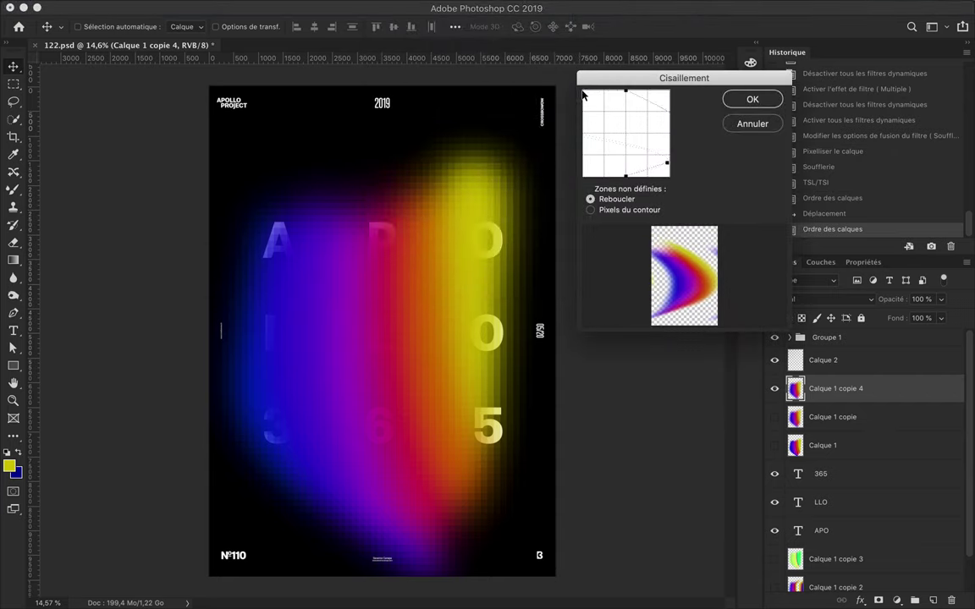
{"action": "left_click_drag", "start_coordinate": [588, 142], "coordinate": [655, 132]}
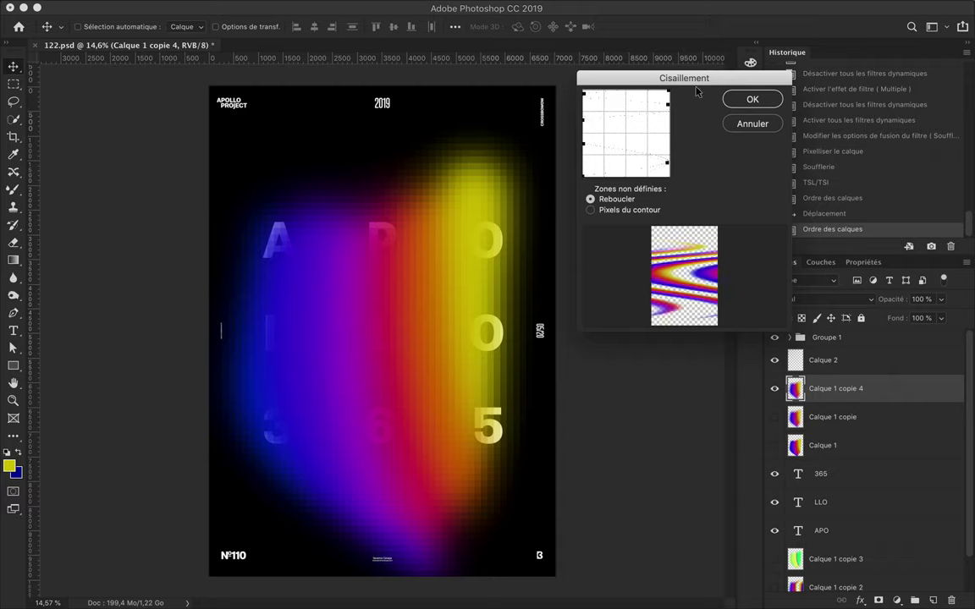
{"action": "left_click_drag", "start_coordinate": [634, 126], "coordinate": [587, 115]}
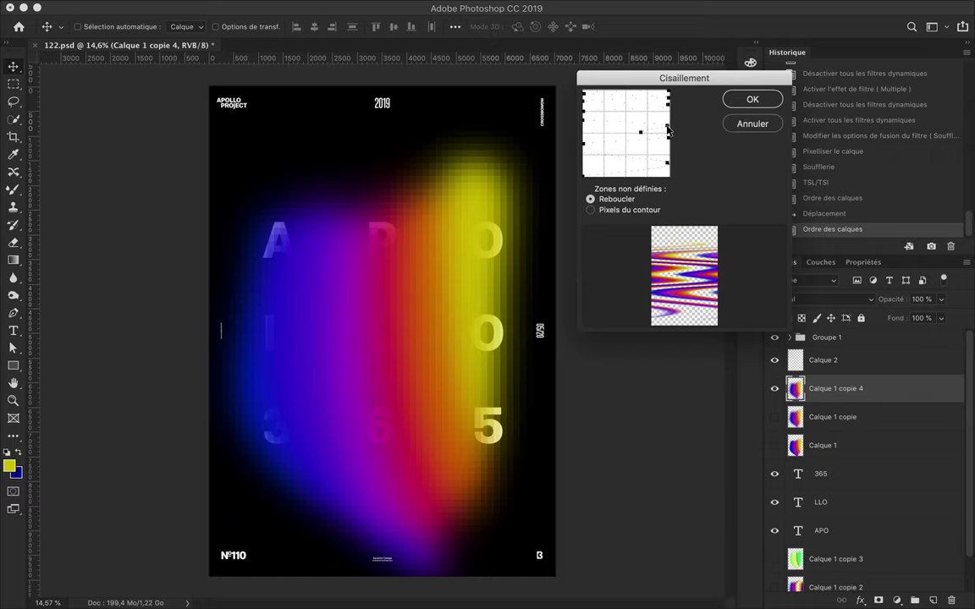
{"action": "left_click", "coordinate": [753, 99]}
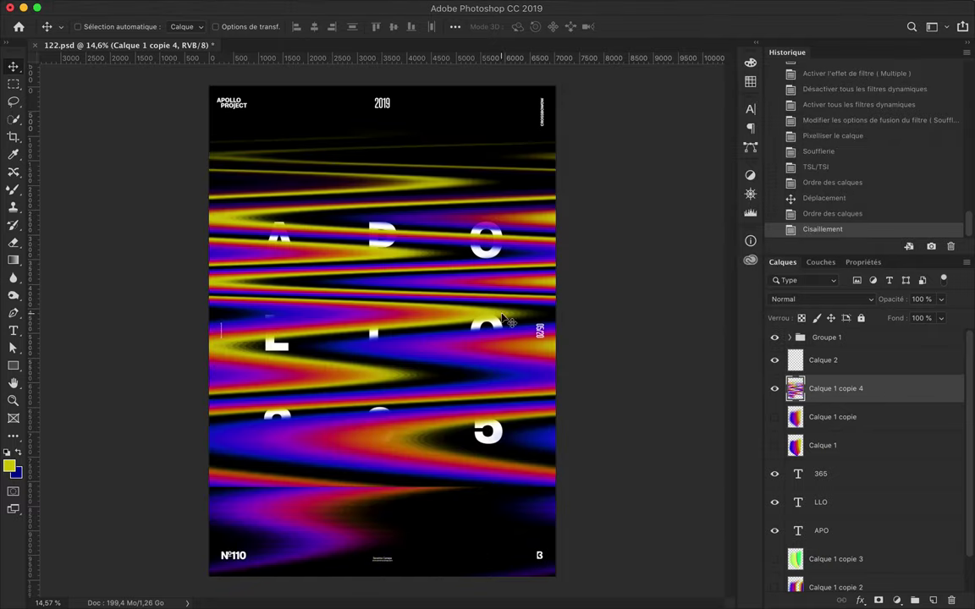
{"action": "left_click_drag", "start_coordinate": [836, 388], "coordinate": [860, 533]}
{"action": "scroll", "coordinate": [385, 275], "scroll_direction": "up", "scroll_amount": 2}
Add a Levels adjustment with white point 212 and deeper midtones, clipped to the wave layer
{"action": "scroll", "coordinate": [404, 385], "scroll_direction": "up", "scroll_amount": 3}
{"action": "scroll", "coordinate": [401, 381], "scroll_direction": "down", "scroll_amount": 3}
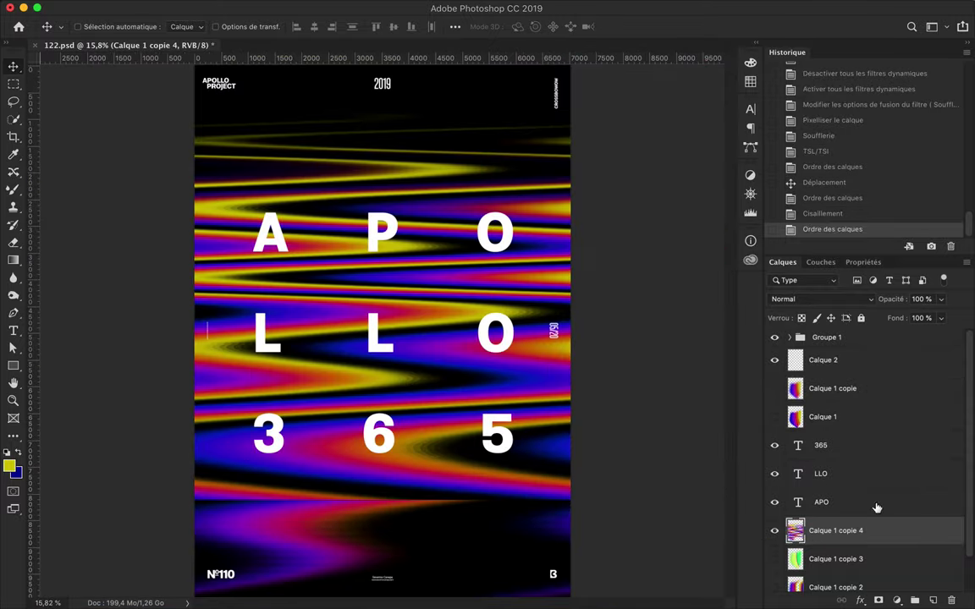
{"action": "left_click", "coordinate": [896, 600]}
{"action": "left_click", "coordinate": [825, 394]}
{"action": "left_click_drag", "start_coordinate": [955, 403], "coordinate": [928, 402]}
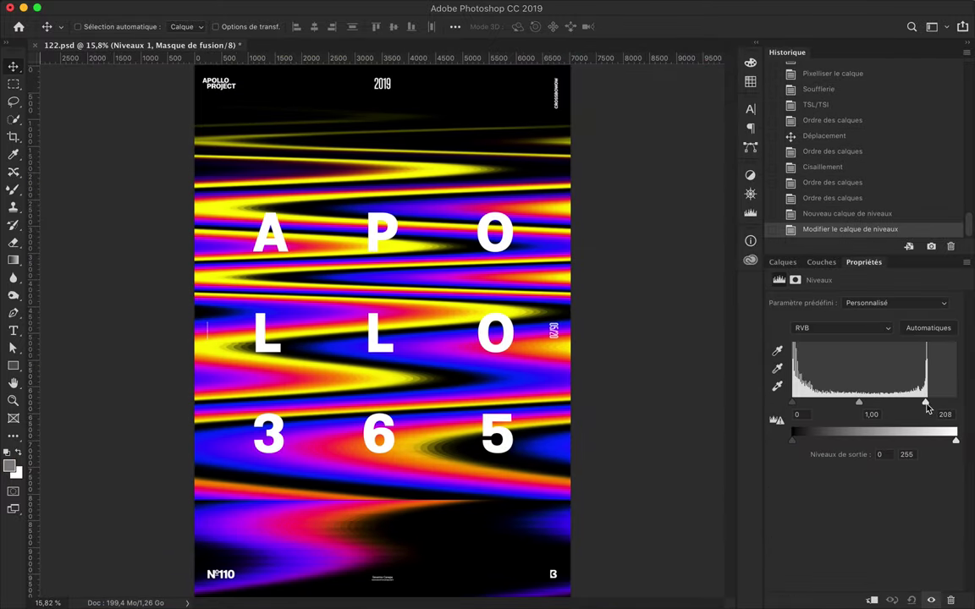
{"action": "left_click_drag", "start_coordinate": [860, 403], "coordinate": [862, 406]}
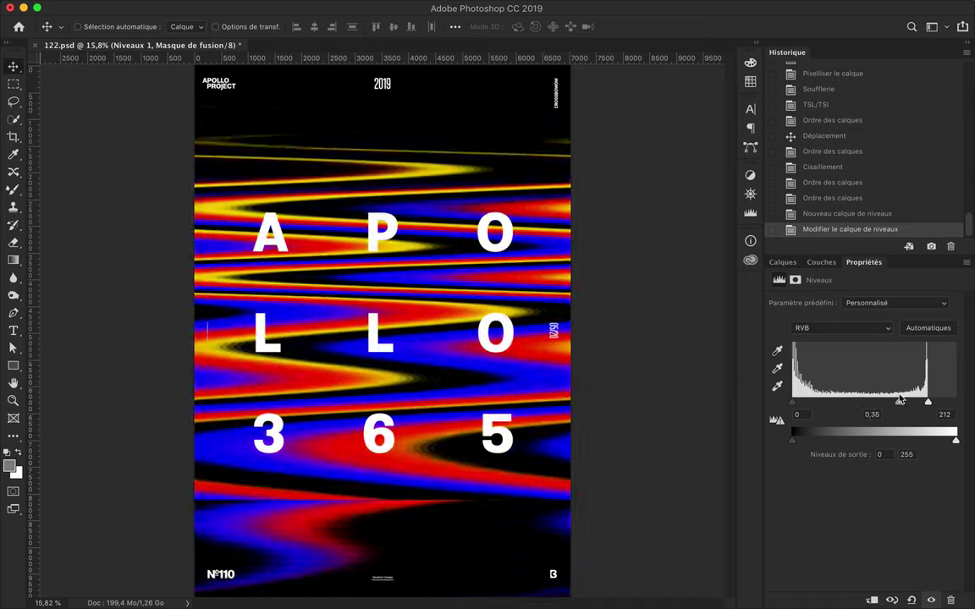
{"action": "left_click", "coordinate": [783, 262]}
{"action": "key", "text": "ctrl+alt+g"}
Try a Hue/Saturation hue shift on Calque 1 copie 5, delete it, and shift the waves vertically
{"action": "left_click", "coordinate": [835, 512]}
{"action": "left_click", "coordinate": [895, 600]}
{"action": "left_click", "coordinate": [855, 450]}
{"action": "mouse_move", "coordinate": [863, 354]}
{"action": "left_mouse_down"}
{"action": "mouse_move", "coordinate": [818, 355]}
{"action": "mouse_move", "coordinate": [951, 355]}
{"action": "mouse_move", "coordinate": [791, 355]}
{"action": "left_mouse_up"}
{"action": "left_click", "coordinate": [782, 262]}
{"action": "key", "text": "Delete"}
{"action": "left_click_drag", "start_coordinate": [427, 323], "coordinate": [426, 283]}
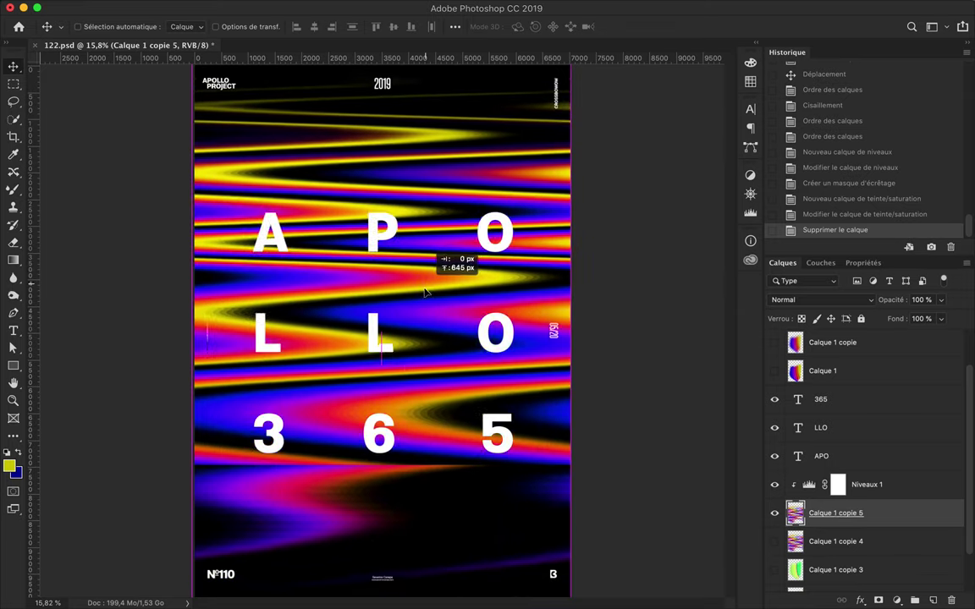
{"action": "scroll", "coordinate": [431, 292], "scroll_direction": "down", "scroll_amount": 1}
Add a clipped empty layer and draw a black rectangle around the central lettering
{"action": "key", "text": "m"}
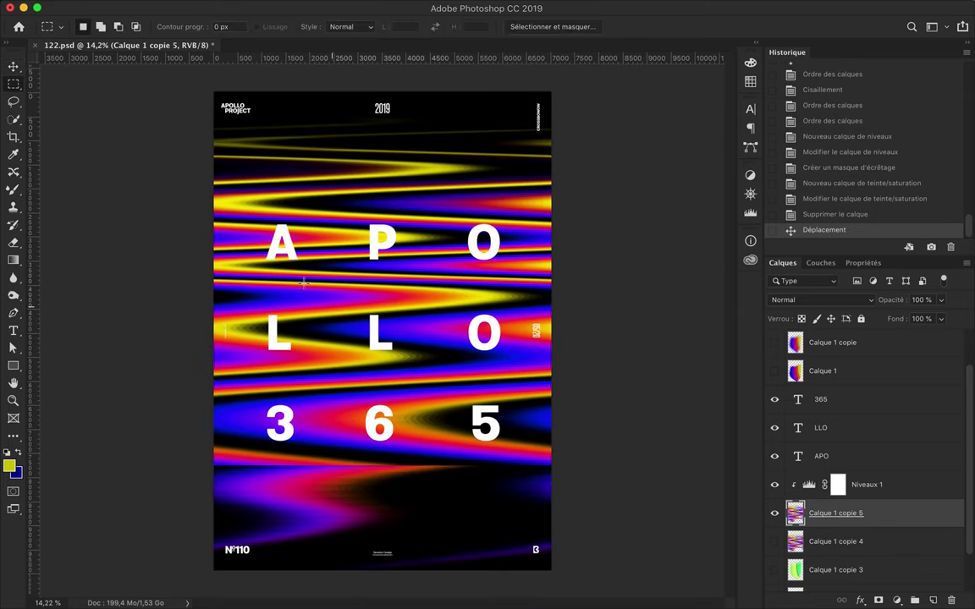
{"action": "left_click_drag", "start_coordinate": [509, 455], "coordinate": [507, 455]}
{"action": "key", "text": "ctrl+shift+alt+n"}
{"action": "key", "text": "ctrl+d"}
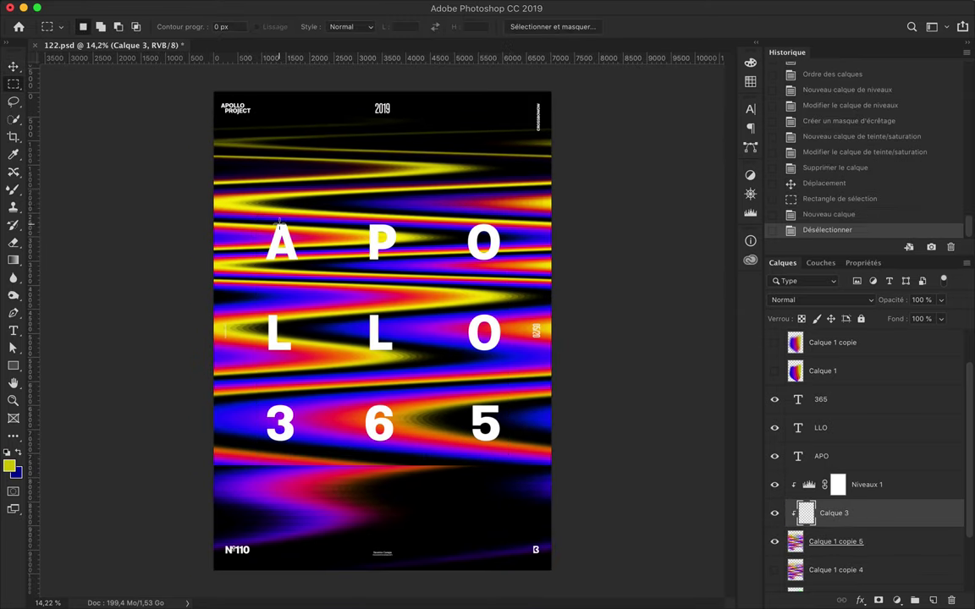
{"action": "left_click", "coordinate": [159, 26]}
{"action": "left_click", "coordinate": [233, 225]}
{"action": "left_click_drag", "start_coordinate": [517, 205], "coordinate": [259, 412]}
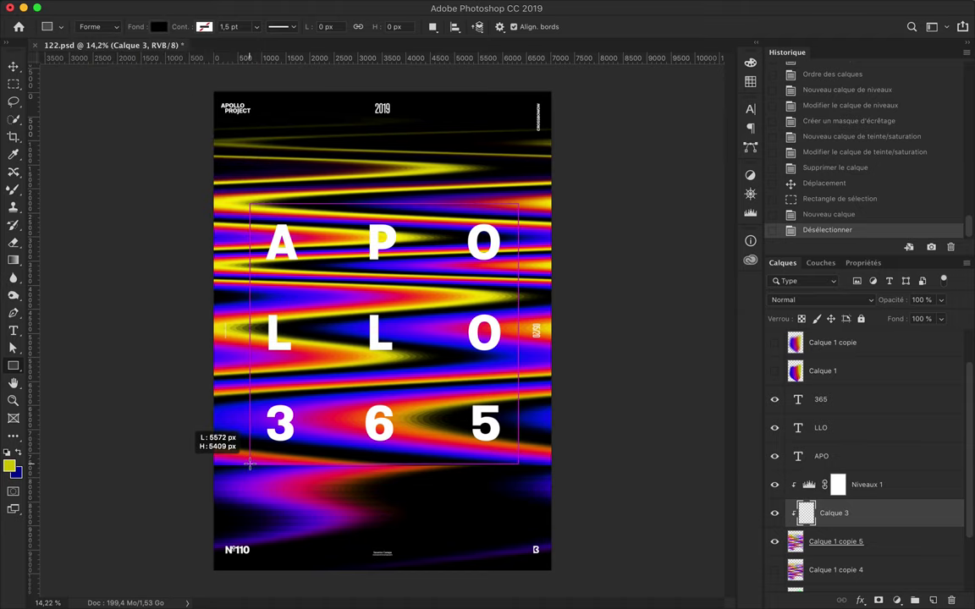
{"action": "left_click_drag", "start_coordinate": [250, 464], "coordinate": [250, 463]}
{"action": "key", "text": "ctrl+t"}
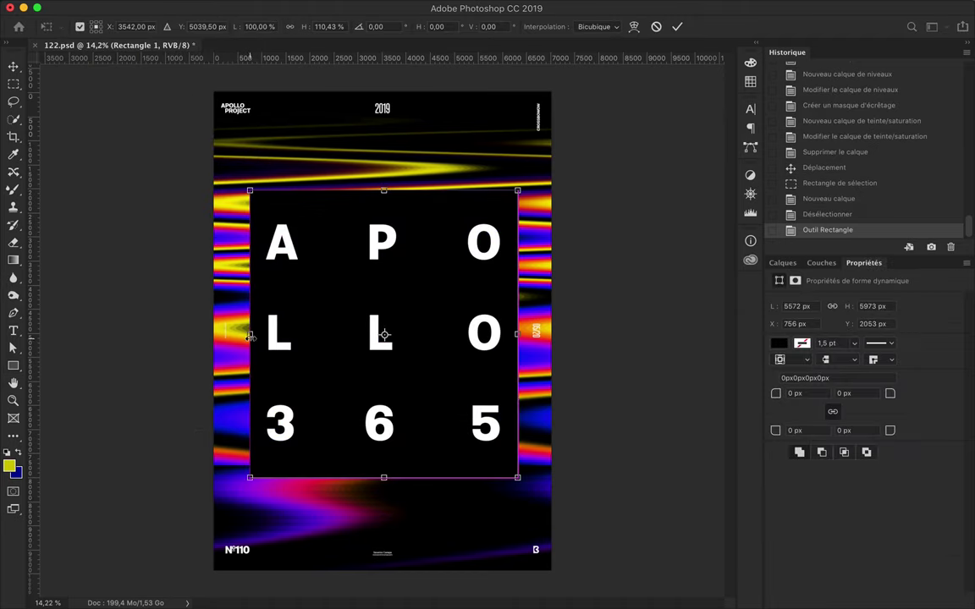
Commit the rectangle's resize and centre it horizontally and vertically on the canvas
{"action": "key", "text": "Return"}
{"action": "left_click", "coordinate": [455, 27]}
{"action": "left_click", "coordinate": [403, 101]}
{"action": "left_click", "coordinate": [479, 102]}
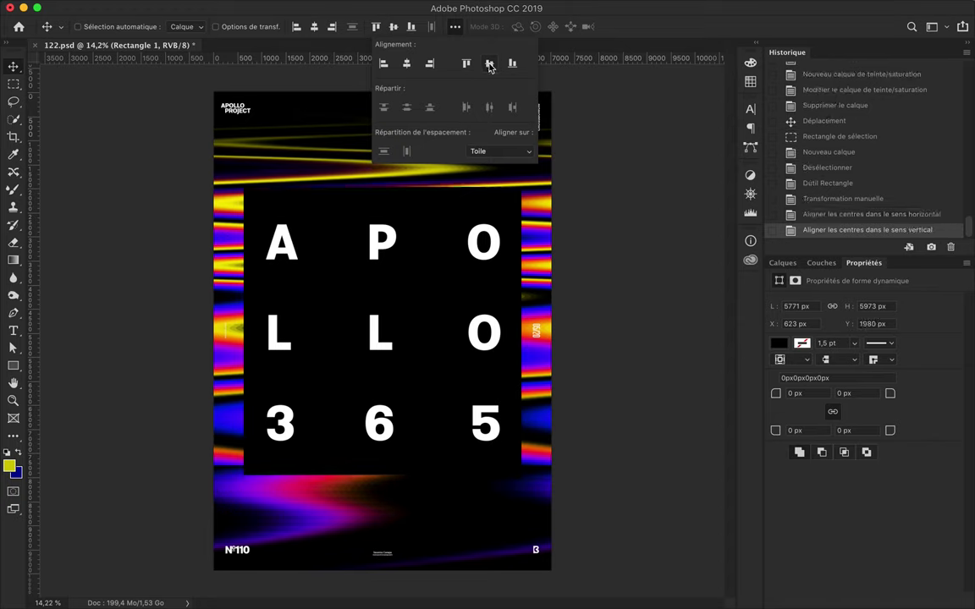
{"action": "left_click", "coordinate": [783, 263]}
Group the letter layers as 'Font' and centre the group vertically
{"action": "key", "text": "ctrl+g"}
{"action": "double_click", "coordinate": [833, 331]}
{"action": "type", "text": "Font"}
{"action": "key", "text": "Return"}
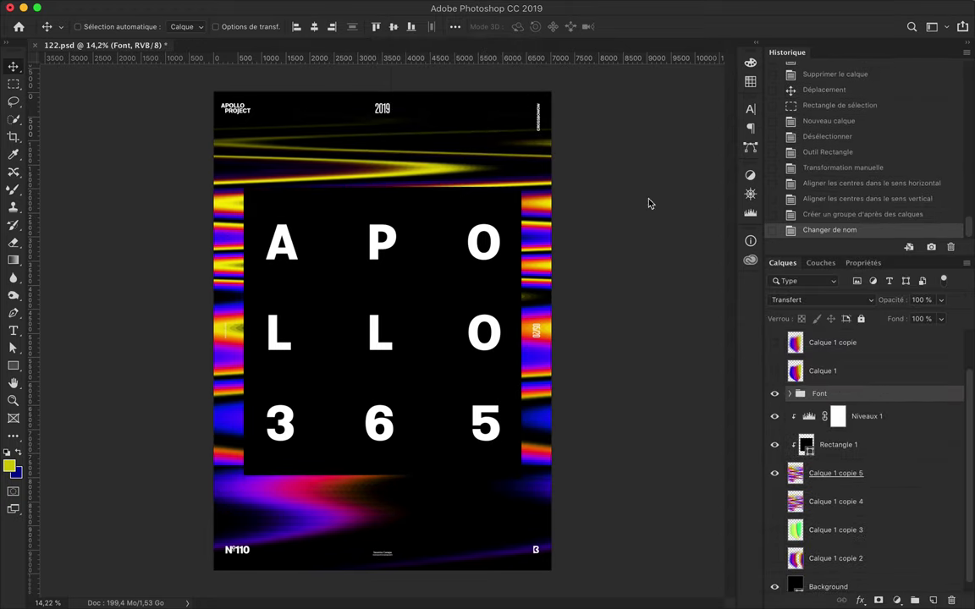
{"action": "left_click", "coordinate": [394, 27]}
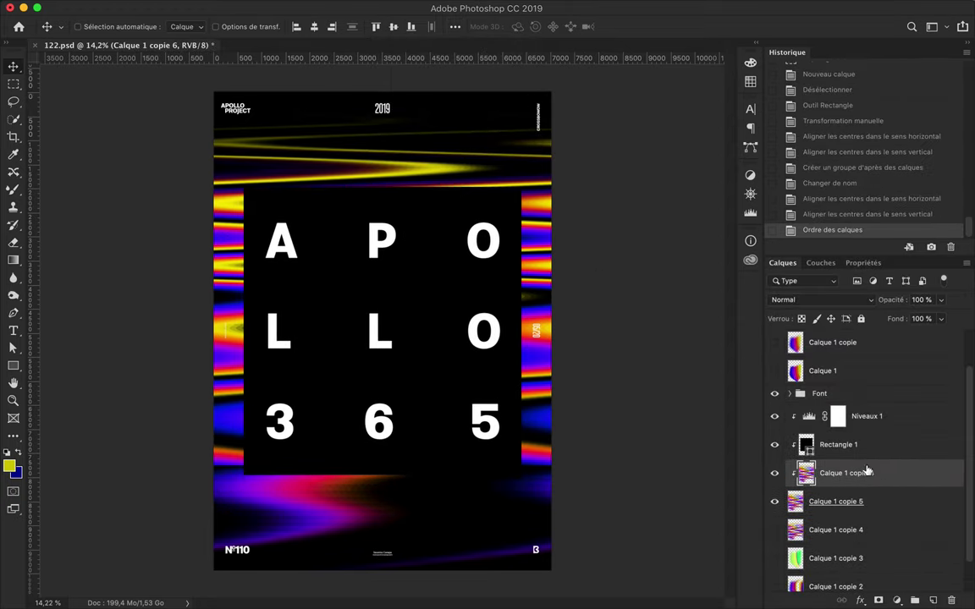
Place Calque 1 copie 6 below Rectangle 1, clip Niveaux 1 onto it, and merge them
{"action": "mouse_move", "coordinate": [865, 468]}
{"action": "left_mouse_down"}
{"action": "mouse_move", "coordinate": [846, 435]}
{"action": "mouse_move", "coordinate": [817, 460]}
{"action": "left_mouse_up"}
{"action": "left_click_drag", "start_coordinate": [855, 416], "coordinate": [846, 458]}
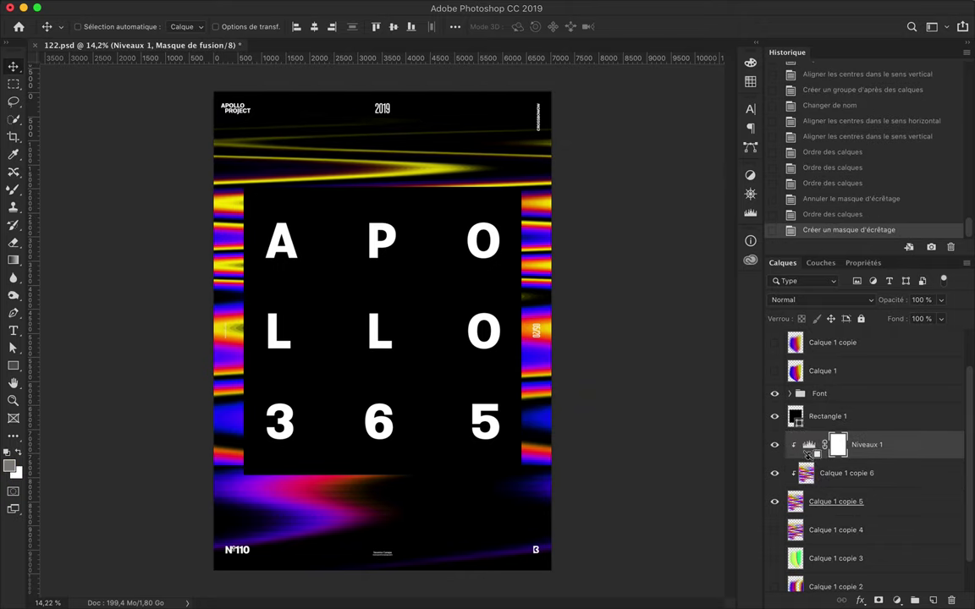
{"action": "left_click", "coordinate": [819, 458], "text": "alt"}
{"action": "left_click", "coordinate": [818, 458], "text": "alt"}
{"action": "key", "text": "ctrl+e"}
Duplicate the merged streaks, blur the copy 294.5 px, and blend it in Superposition mode
{"action": "key", "text": "ctrl+j"}
{"action": "key", "text": "ctrl+alt+f"}
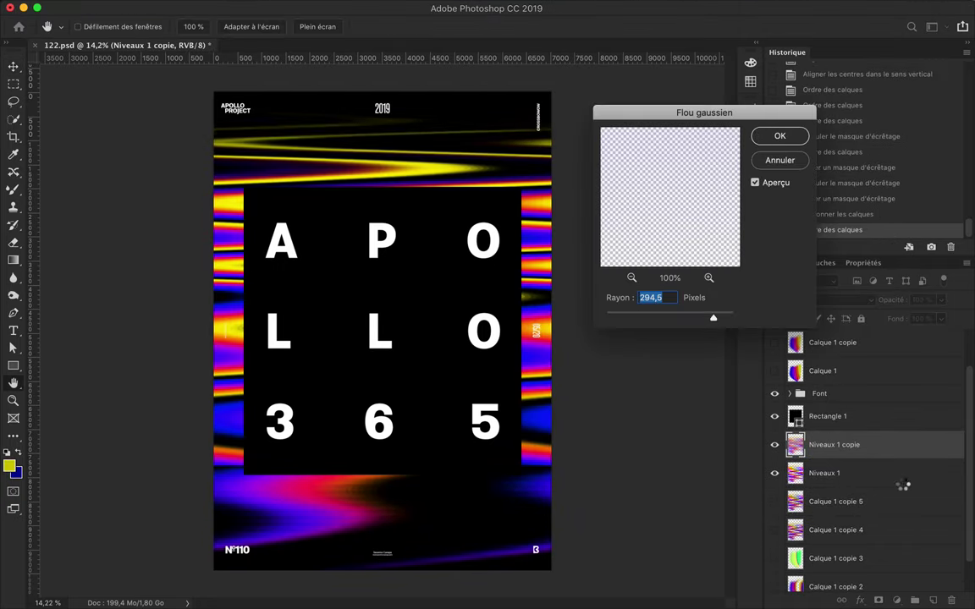
{"action": "left_click", "coordinate": [791, 139]}
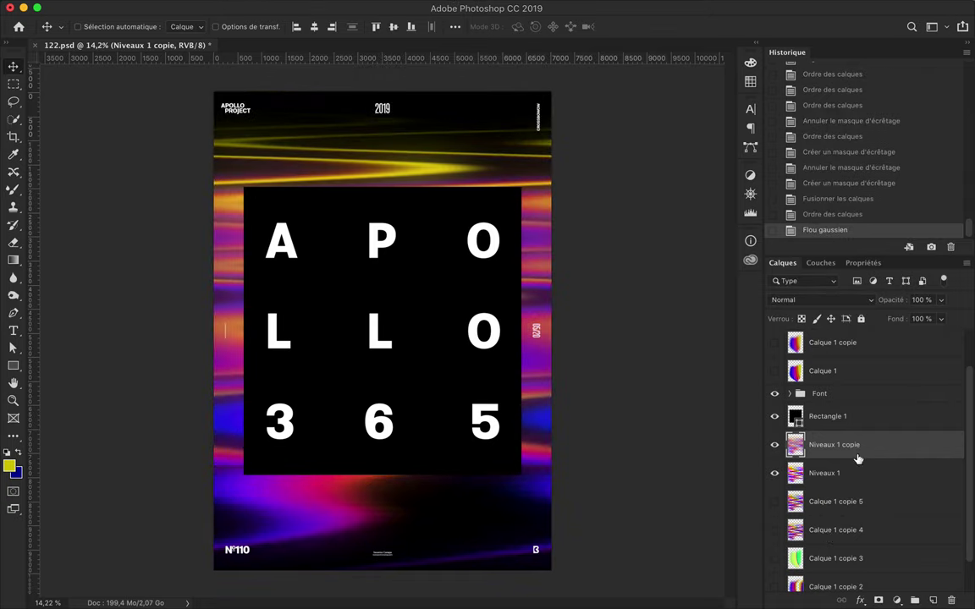
{"action": "left_click", "coordinate": [787, 300]}
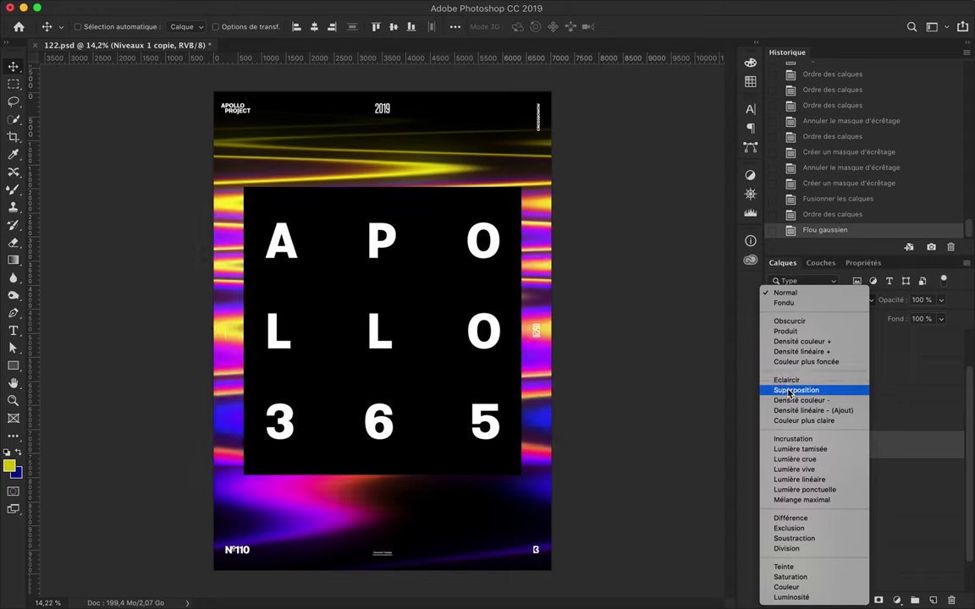
{"action": "left_click", "coordinate": [787, 328]}
{"action": "left_click", "coordinate": [786, 299]}
{"action": "left_click", "coordinate": [813, 224]}
Scale the APOLLO 365 block to about 78% and add a new empty layer
{"action": "key", "text": "ctrl+t"}
{"action": "left_click_drag", "start_coordinate": [382, 188], "coordinate": [383, 233]}
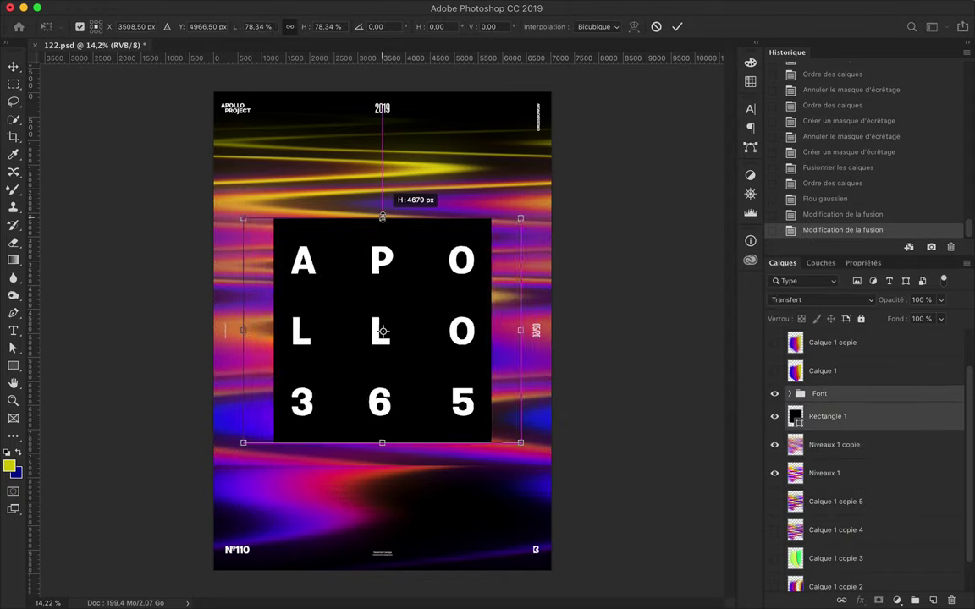
{"action": "key", "text": "Return"}
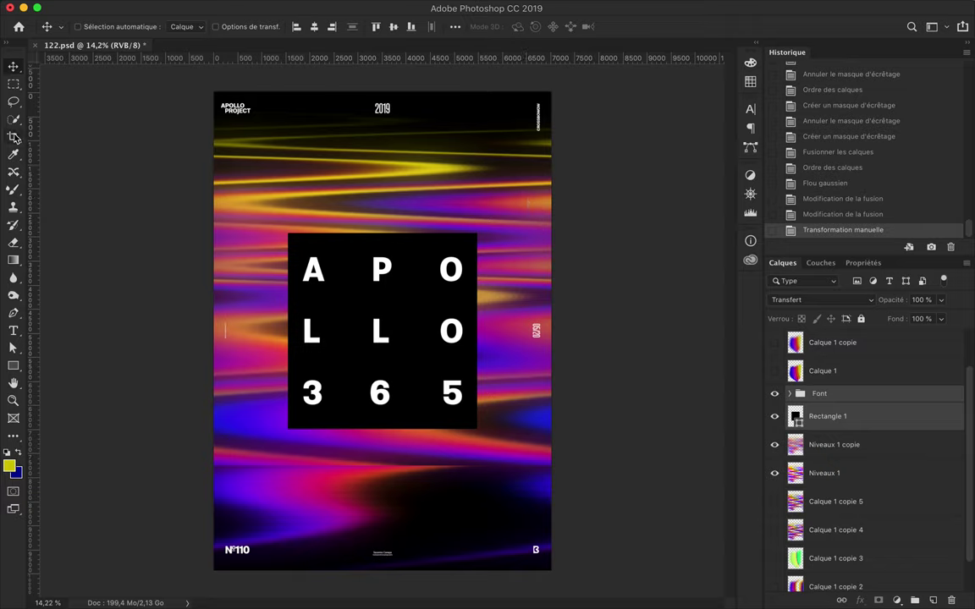
{"action": "key", "text": "ctrl+shift+alt+n"}
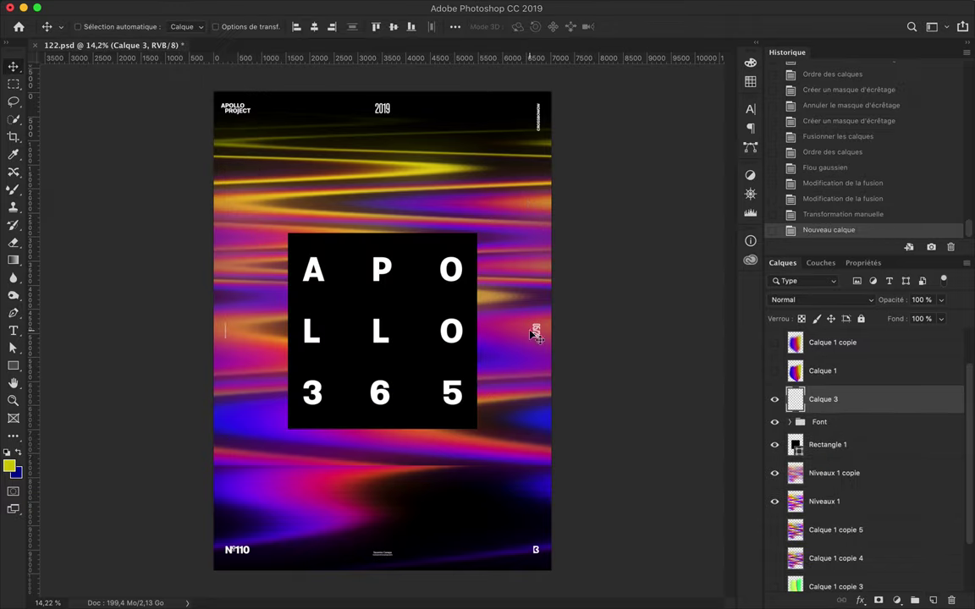
Draw a diagonal Pen shape line with no fill and a white stroke
{"action": "key", "text": "p"}
{"action": "left_click", "coordinate": [269, 314]}
{"action": "key", "text": "a"}
{"action": "left_click", "coordinate": [233, 26]}
{"action": "left_click", "coordinate": [279, 97]}
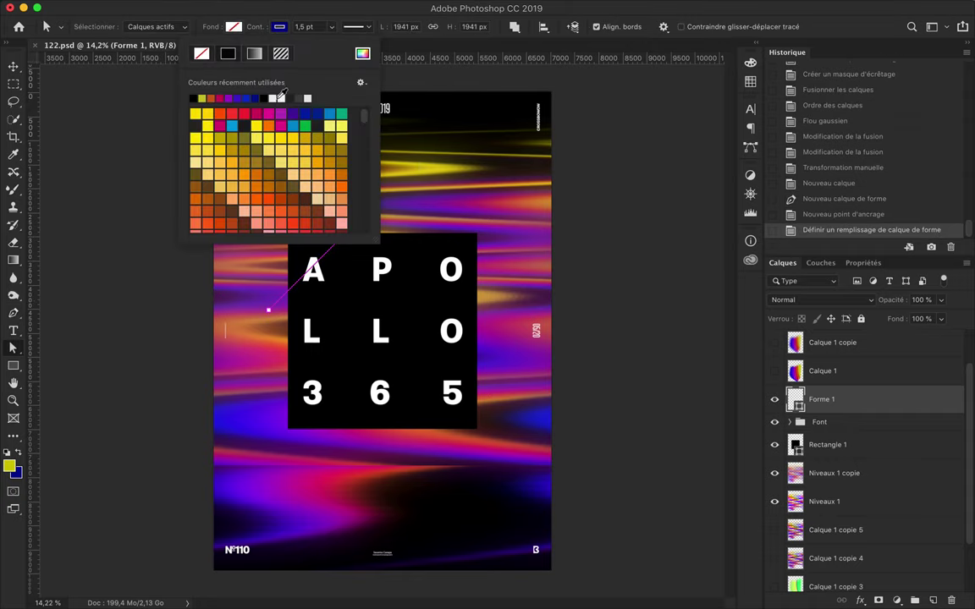
{"action": "key", "text": "Return"}
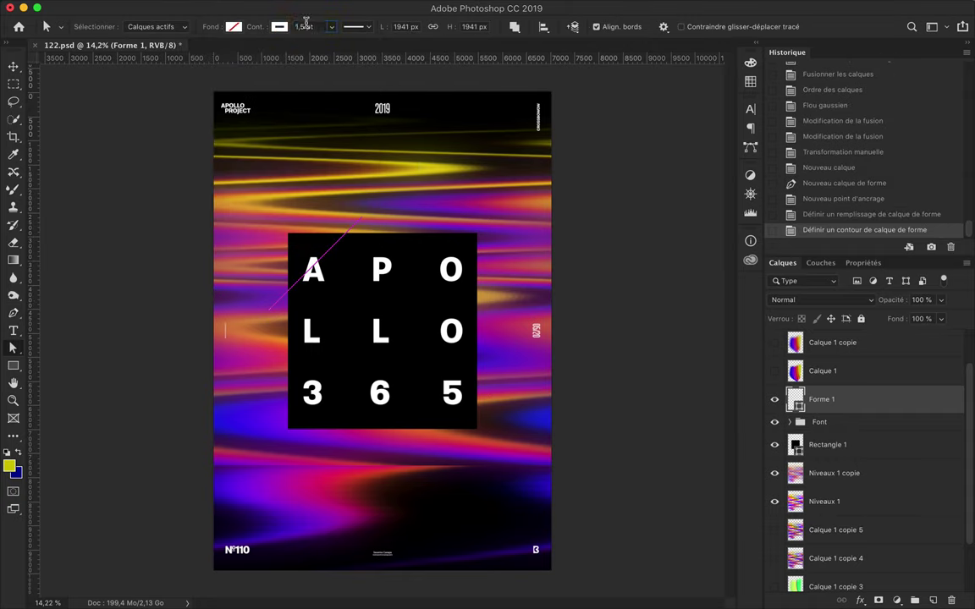
{"action": "key", "text": "v"}
{"action": "left_click_drag", "start_coordinate": [359, 236], "coordinate": [430, 238]}
Duplicate the diagonal line to the right and add a vertical guide on the canvas
{"action": "key", "text": "a"}
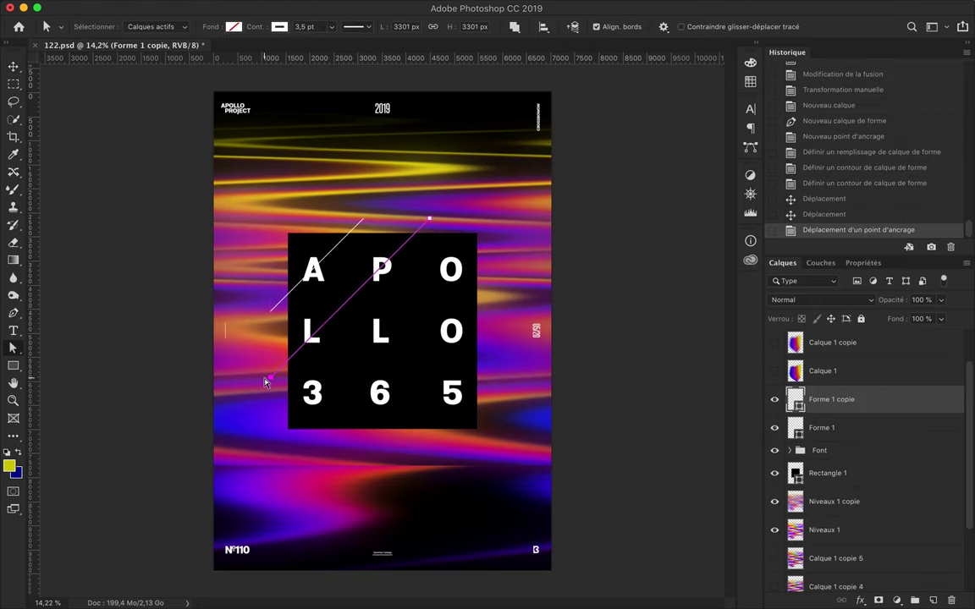
{"action": "left_click_drag", "start_coordinate": [272, 383], "coordinate": [272, 383]}
{"action": "scroll", "coordinate": [272, 384], "scroll_direction": "up", "scroll_amount": 3}
{"action": "key", "text": "v"}
{"action": "left_click_drag", "start_coordinate": [309, 327], "coordinate": [304, 463]}
{"action": "key", "text": "a"}
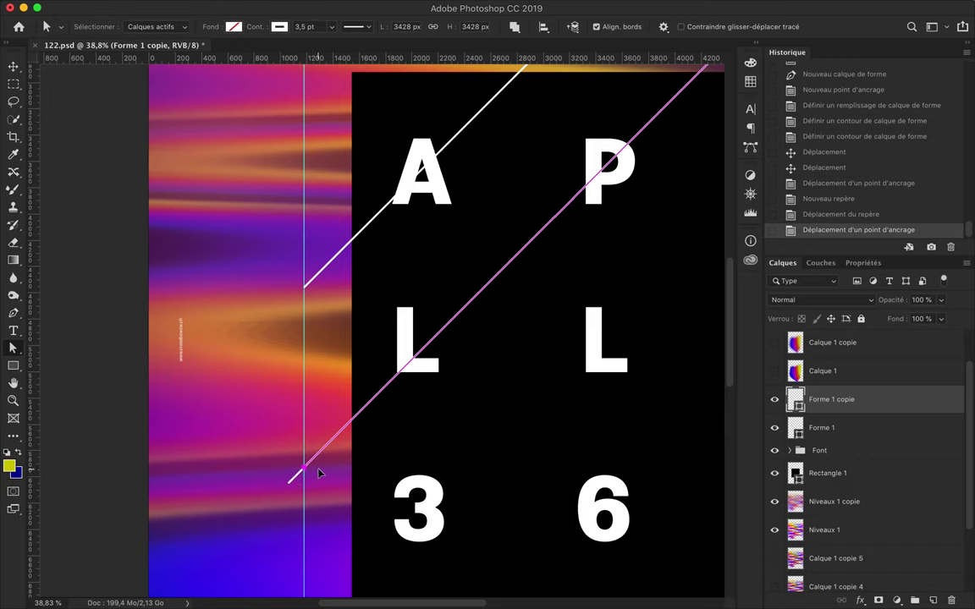
{"action": "scroll", "coordinate": [393, 355], "scroll_direction": "down", "scroll_amount": 3}
{"action": "key", "text": "v"}
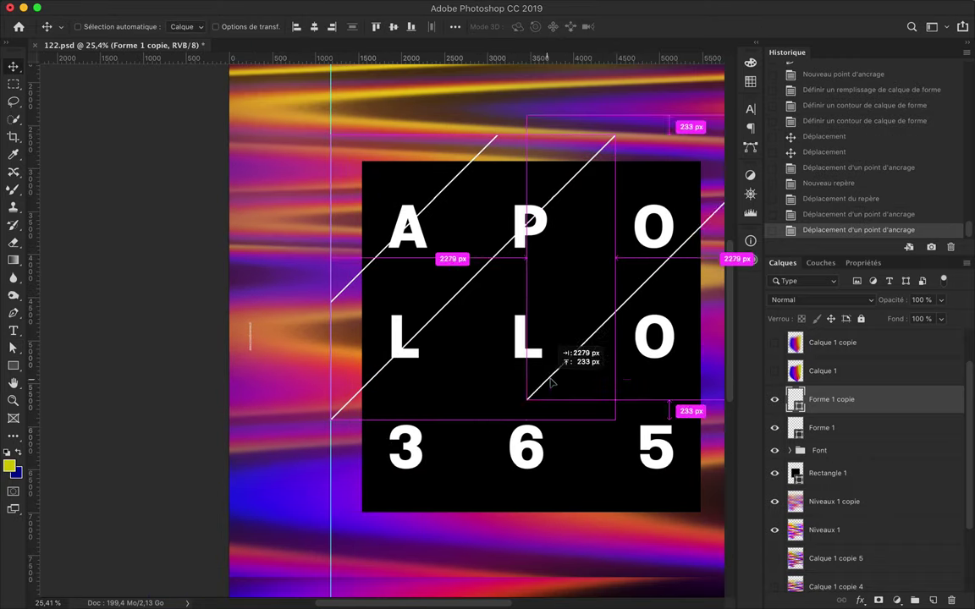
Make a third diagonal line further right and extend its end to the guide
{"action": "left_click_drag", "start_coordinate": [354, 405], "coordinate": [478, 404]}
{"action": "key", "text": "a"}
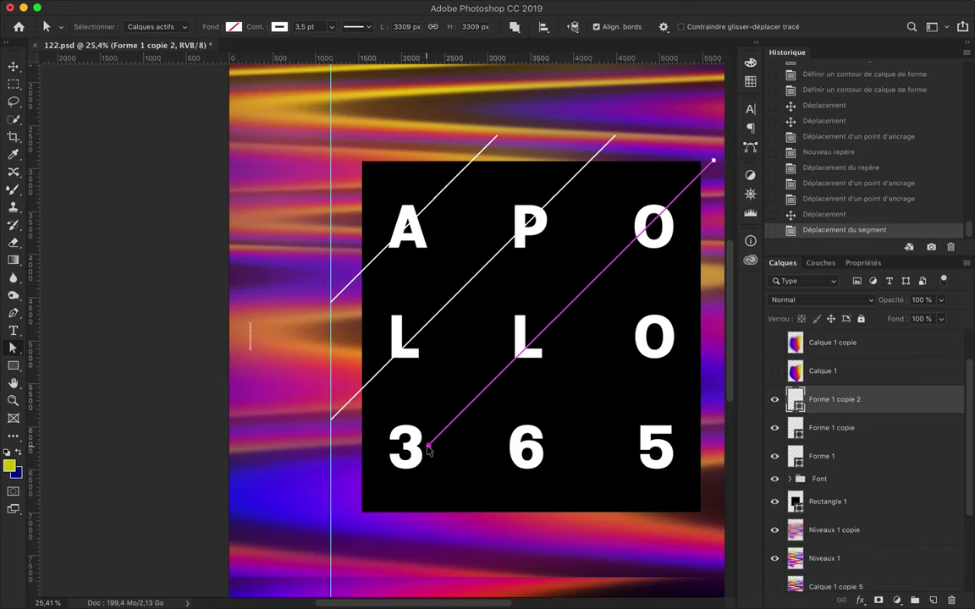
{"action": "key", "text": "ctrl+z"}
{"action": "left_click_drag", "start_coordinate": [307, 548], "coordinate": [330, 544]}
{"action": "key", "text": "v"}
Copy a diagonal line down and right, then delete the extra copy
{"action": "scroll", "coordinate": [316, 385], "scroll_direction": "down", "scroll_amount": 1}
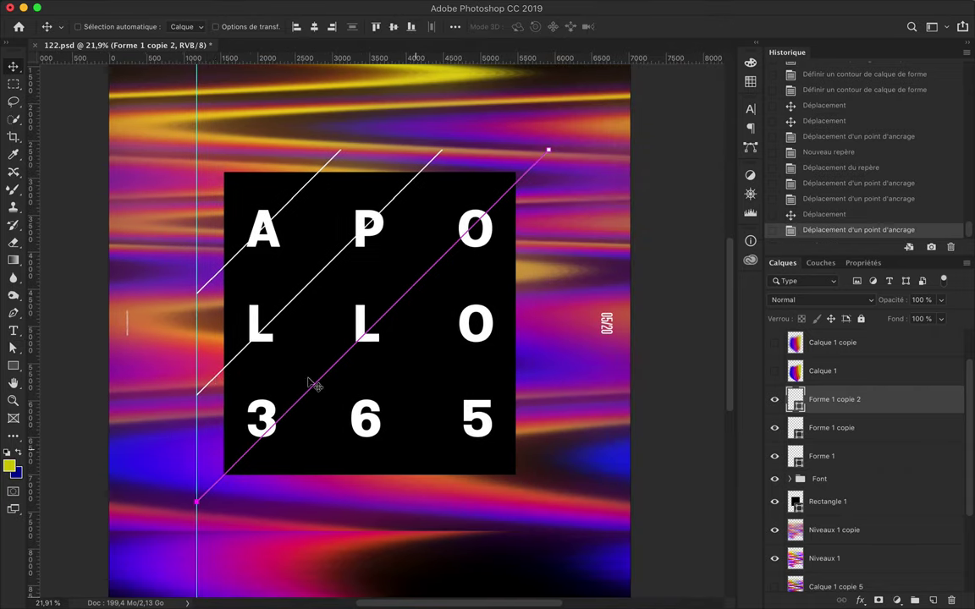
{"action": "left_click", "coordinate": [217, 382], "text": "super"}
{"action": "left_click_drag", "start_coordinate": [217, 383], "coordinate": [431, 486]}
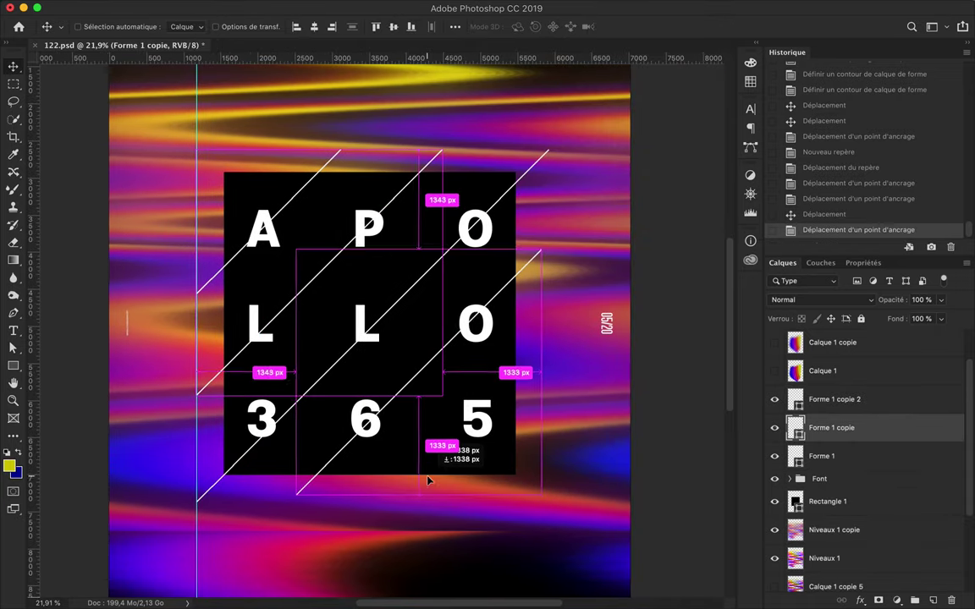
{"action": "left_click_drag", "start_coordinate": [431, 486], "coordinate": [429, 474]}
{"action": "key", "text": "BackSpace"}
{"action": "scroll", "coordinate": [272, 461], "scroll_direction": "down", "scroll_amount": 1}
Thicken all three diagonal line strokes to 6.5 pt and remove the vertical guide
{"action": "left_click", "coordinate": [901, 457], "text": "shift"}
{"action": "key", "text": "a"}
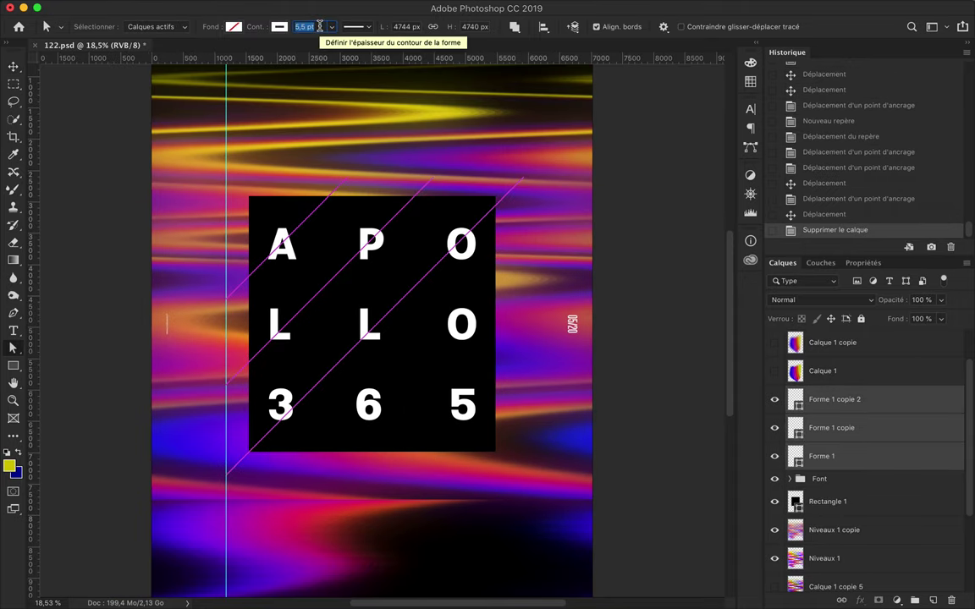
{"action": "key", "text": "v"}
{"action": "left_click_drag", "start_coordinate": [226, 127], "coordinate": [36, 130]}
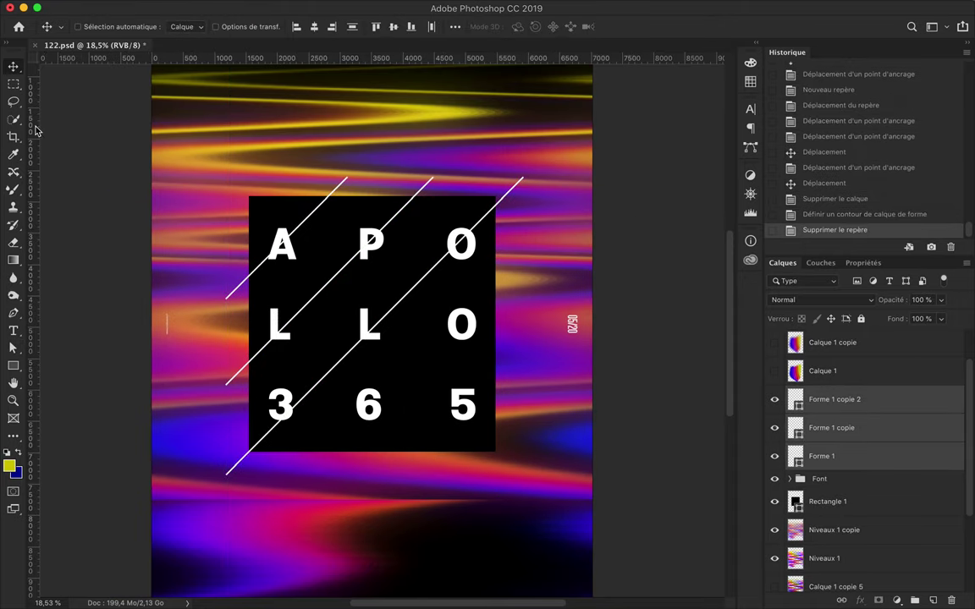
{"action": "scroll", "coordinate": [228, 309], "scroll_direction": "down", "scroll_amount": 1}
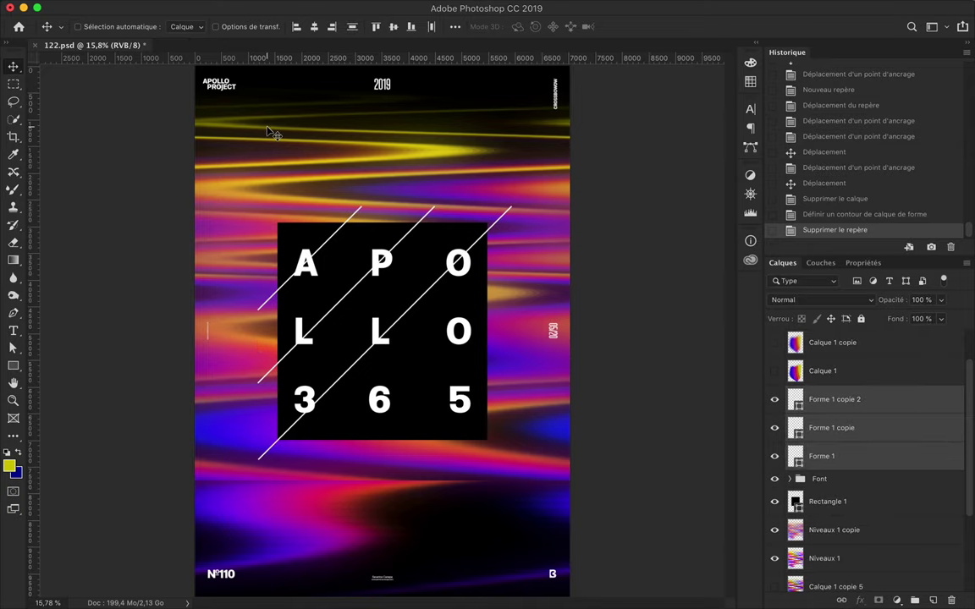
{"action": "key", "text": "a"}
{"action": "key", "text": "Return"}
{"action": "scroll", "coordinate": [424, 327], "scroll_direction": "up", "scroll_amount": 1}
Delete the bottom and long diagonal lines, leaving Forme 1, and open a Finder window on the LaCie drive
{"action": "key", "text": "v"}
{"action": "left_click", "coordinate": [276, 457], "text": "ctrl"}
{"action": "key", "text": "Delete"}
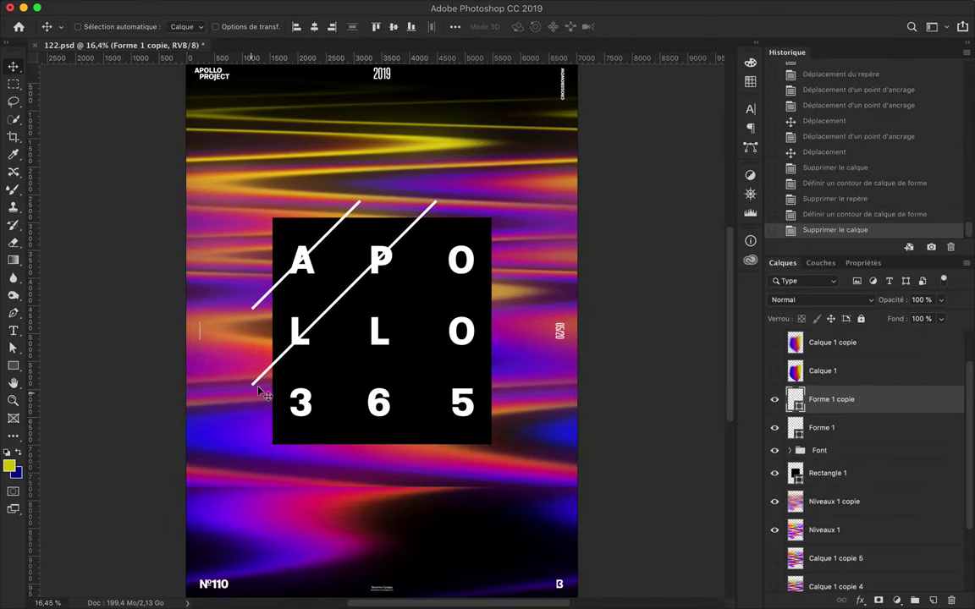
{"action": "key", "text": "Delete"}
{"action": "scroll", "coordinate": [259, 387], "scroll_direction": "down", "scroll_amount": 2}
{"action": "scroll", "coordinate": [419, 220], "scroll_direction": "up", "scroll_amount": 1}
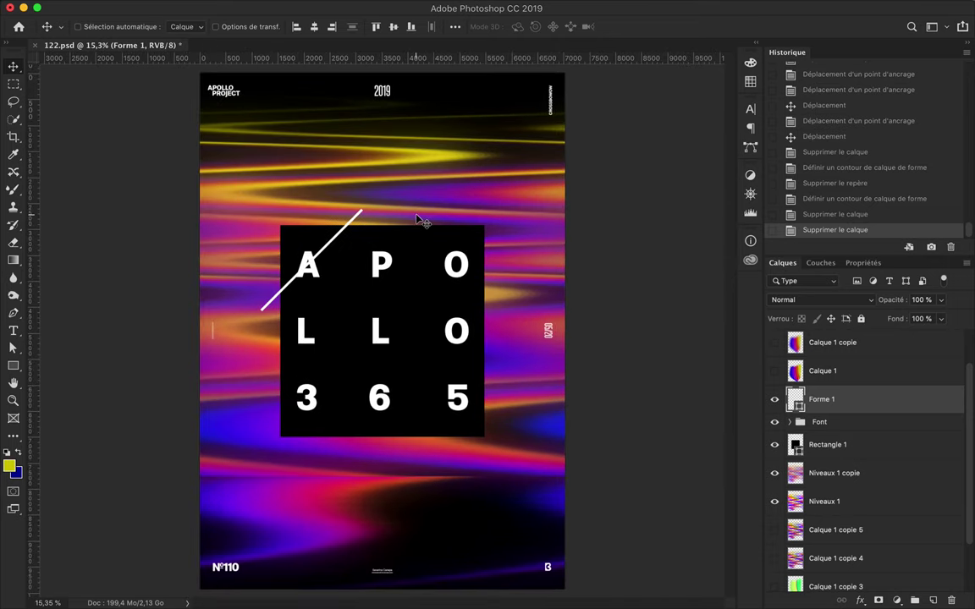
{"action": "left_click", "coordinate": [398, 588]}
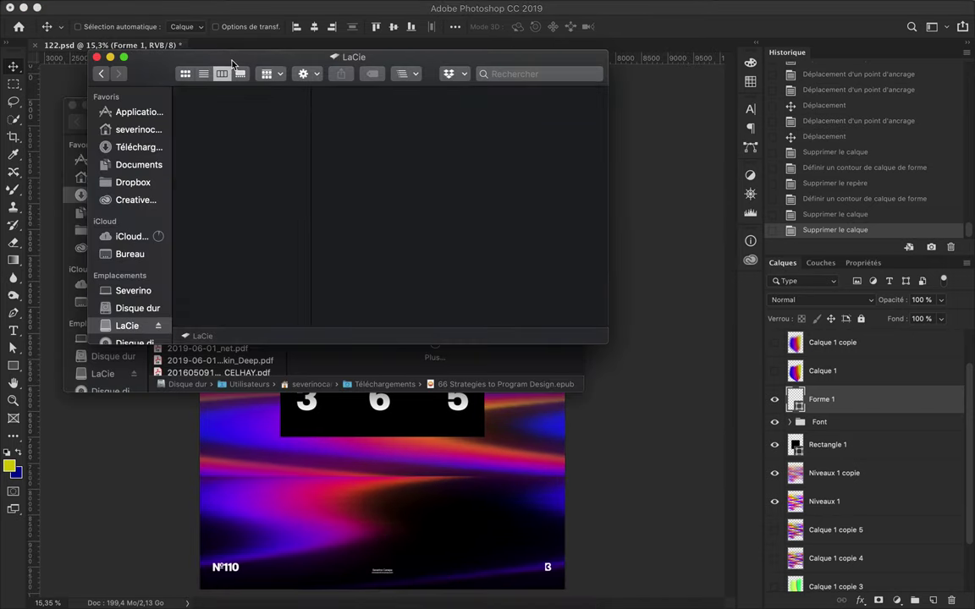
Open Apollo-Detoure-Perfected.psd from Apollo 365° > Template > PS in Finder
{"action": "left_click_drag", "start_coordinate": [233, 60], "coordinate": [224, 100]}
{"action": "left_click", "coordinate": [355, 147]}
{"action": "left_click", "coordinate": [210, 159]}
{"action": "left_click", "coordinate": [370, 135]}
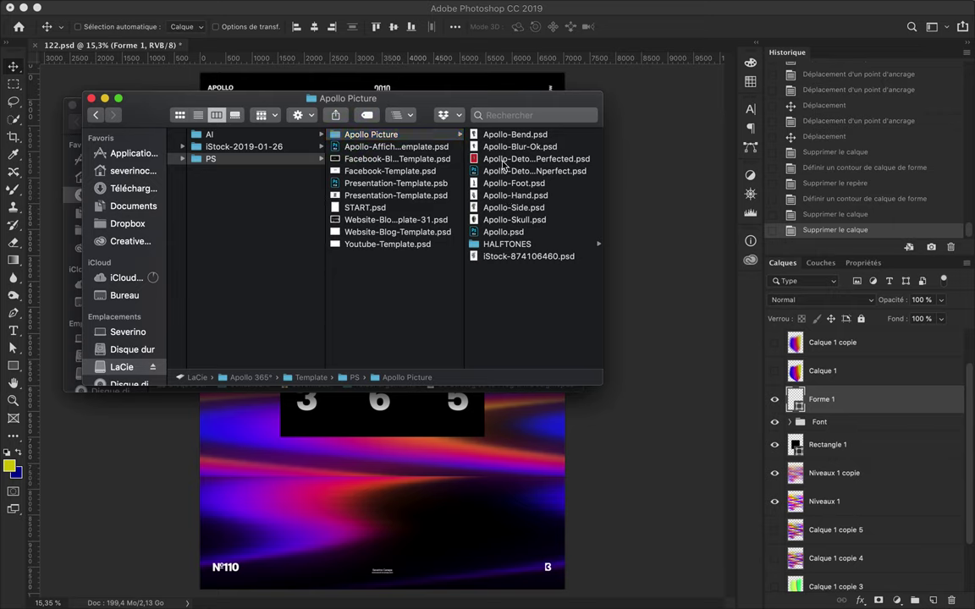
{"action": "double_click", "coordinate": [503, 163]}
Place the statue below the Font group, scale it to about 120% and blend it with Lumière linéaire
{"action": "mouse_move", "coordinate": [331, 254]}
{"action": "left_mouse_down"}
{"action": "mouse_move", "coordinate": [347, 241]}
{"action": "mouse_move", "coordinate": [345, 252]}
{"action": "left_mouse_up"}
{"action": "left_click_drag", "start_coordinate": [832, 446], "coordinate": [799, 507]}
{"action": "left_click_drag", "start_coordinate": [408, 305], "coordinate": [412, 320]}
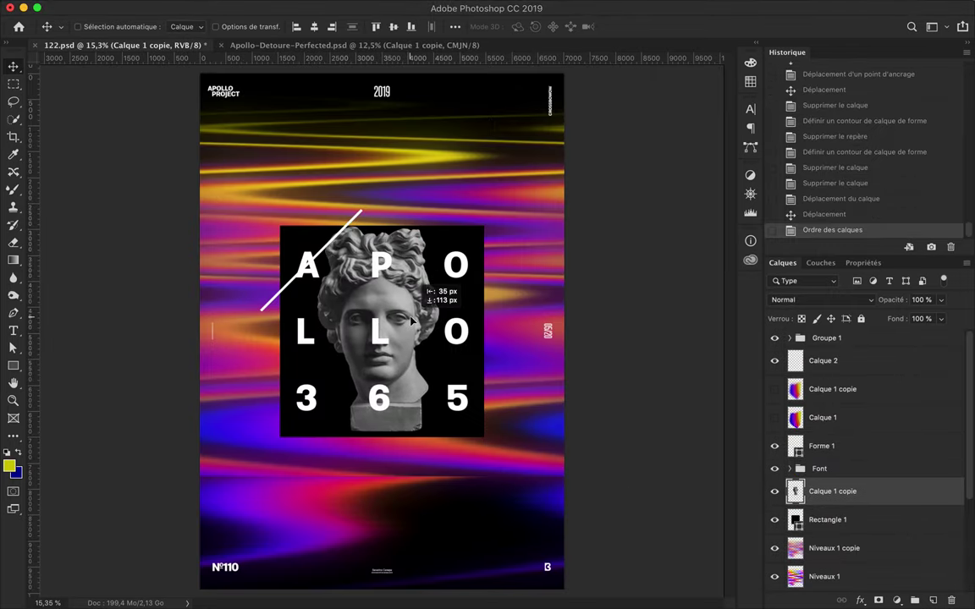
{"action": "key", "text": "ctrl+t"}
{"action": "left_click_drag", "start_coordinate": [377, 225], "coordinate": [377, 206]}
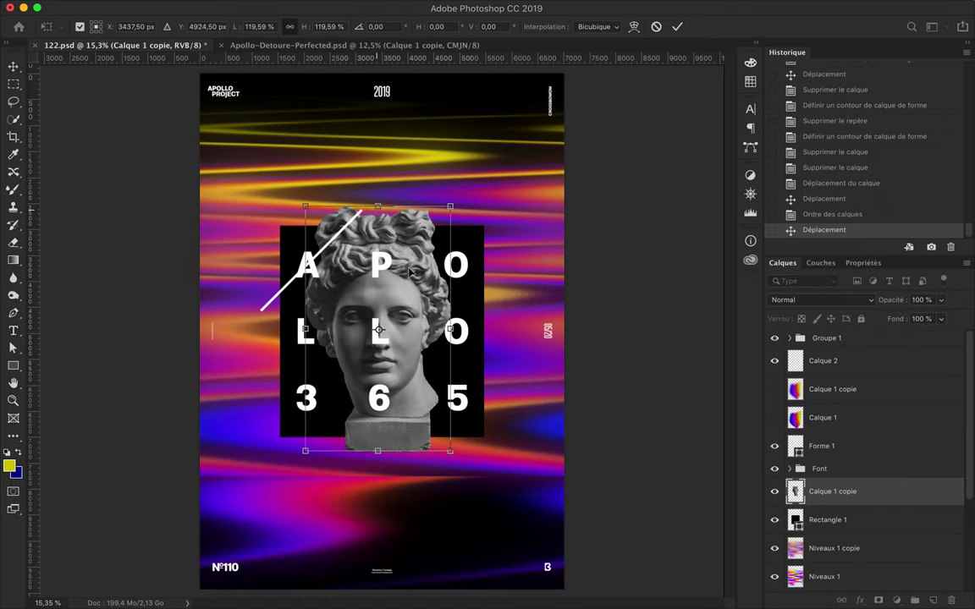
{"action": "key", "text": "Return"}
{"action": "left_click", "coordinate": [850, 299]}
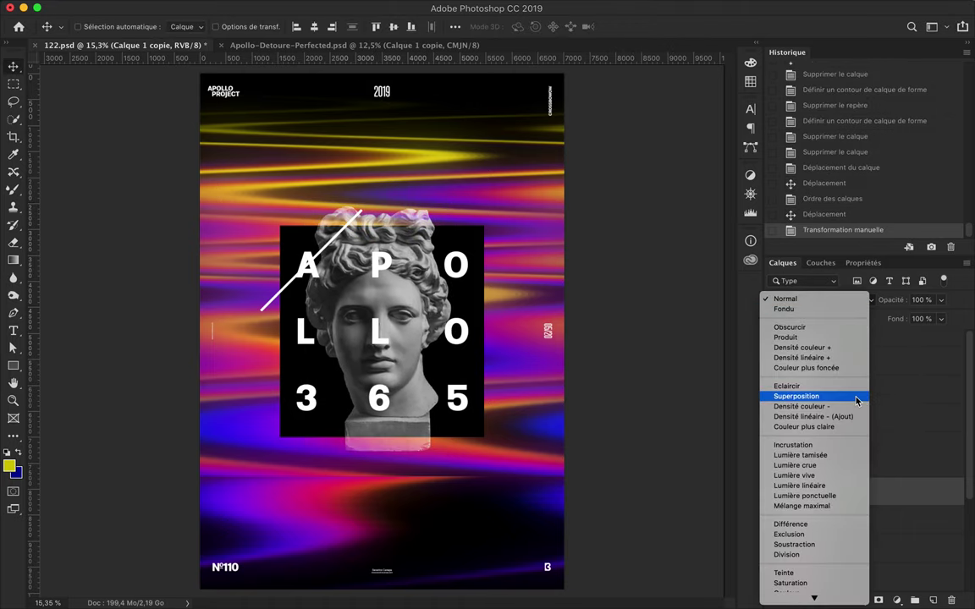
{"action": "left_click", "coordinate": [832, 480]}
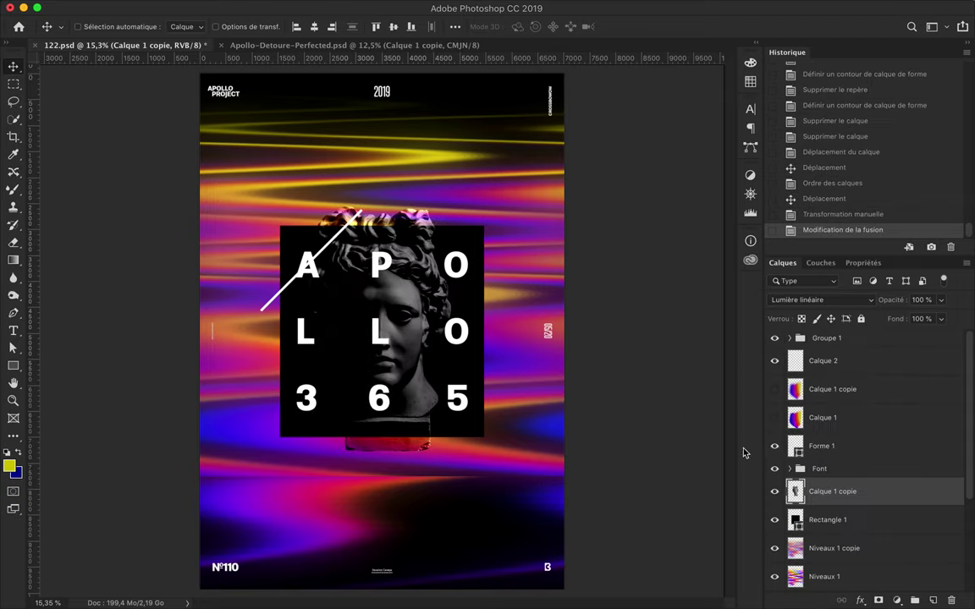
{"action": "scroll", "coordinate": [479, 289], "scroll_direction": "down", "scroll_amount": 2}
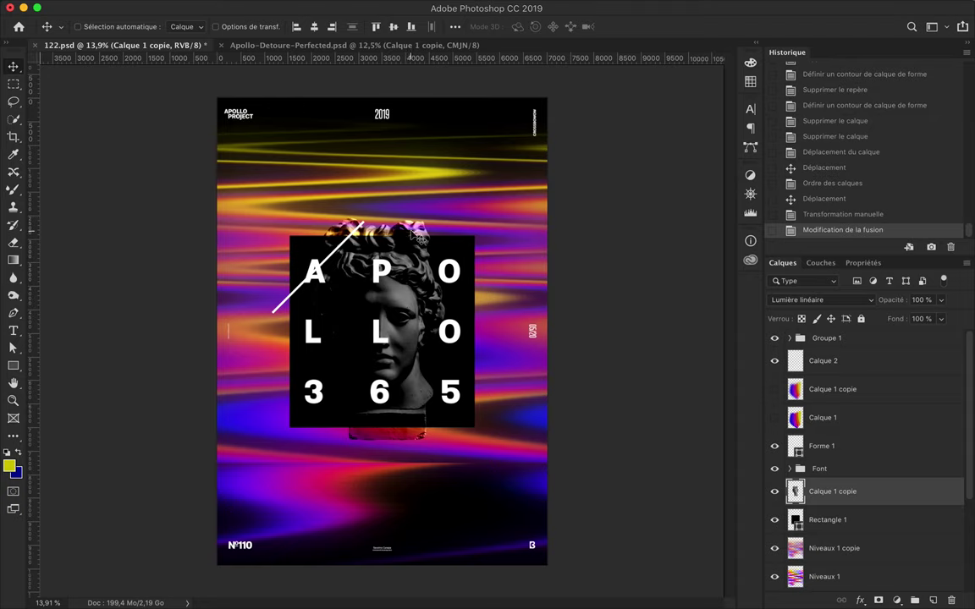
Hide the Forme 1 diagonal line, select Rectangle 1 and save the document
{"action": "left_click", "coordinate": [820, 446]}
{"action": "left_click", "coordinate": [775, 445]}
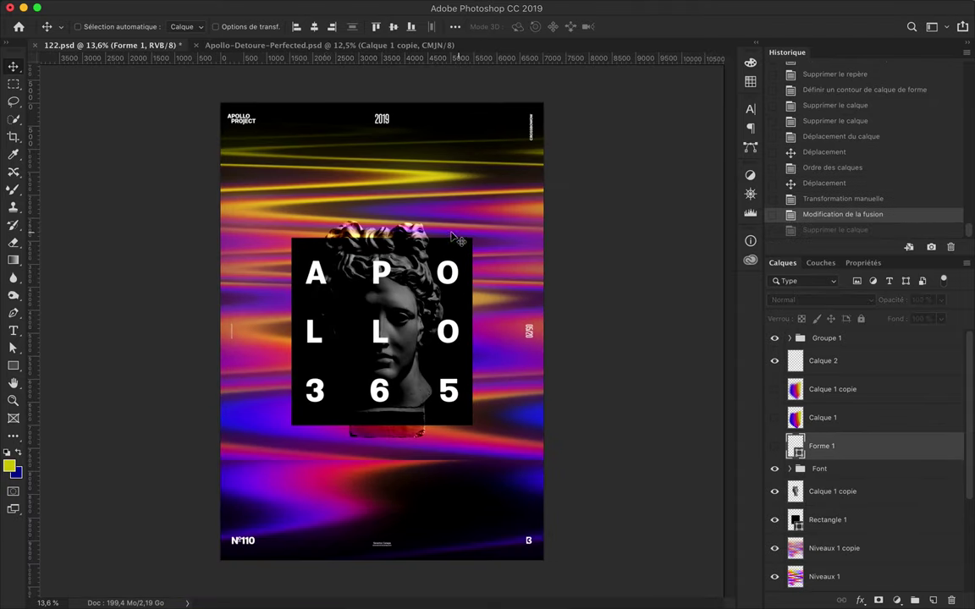
{"action": "left_click", "coordinate": [463, 239], "text": "ctrl"}
{"action": "key", "text": "ctrl+shift+s"}
{"action": "key", "text": "Return"}
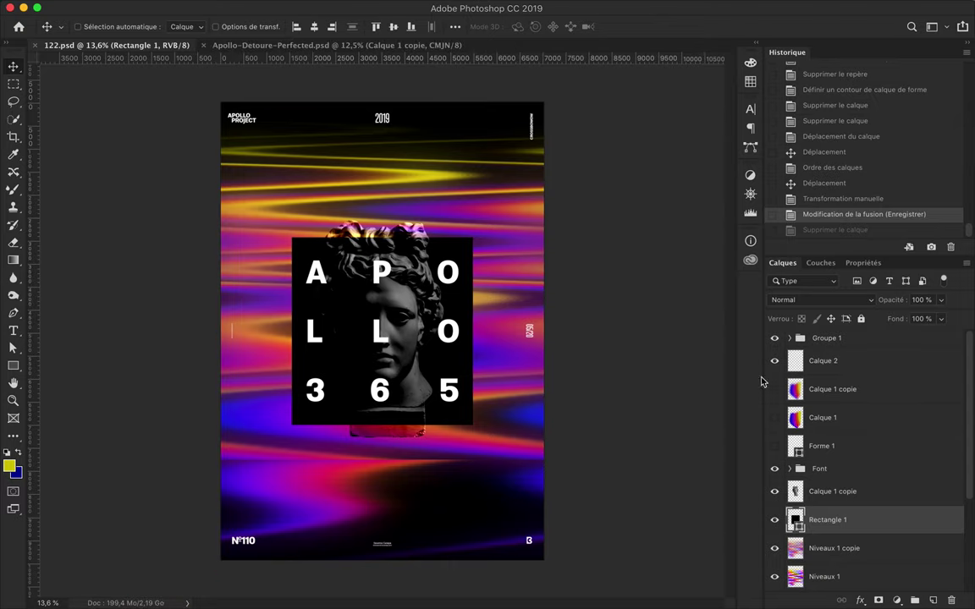
Make an enlarged copy of the black square with no fill and a 30,5 pt stroke
{"action": "key", "text": "ctrl+alt+t"}
{"action": "left_click_drag", "start_coordinate": [473, 423], "coordinate": [480, 432]}
{"action": "key", "text": "Return"}
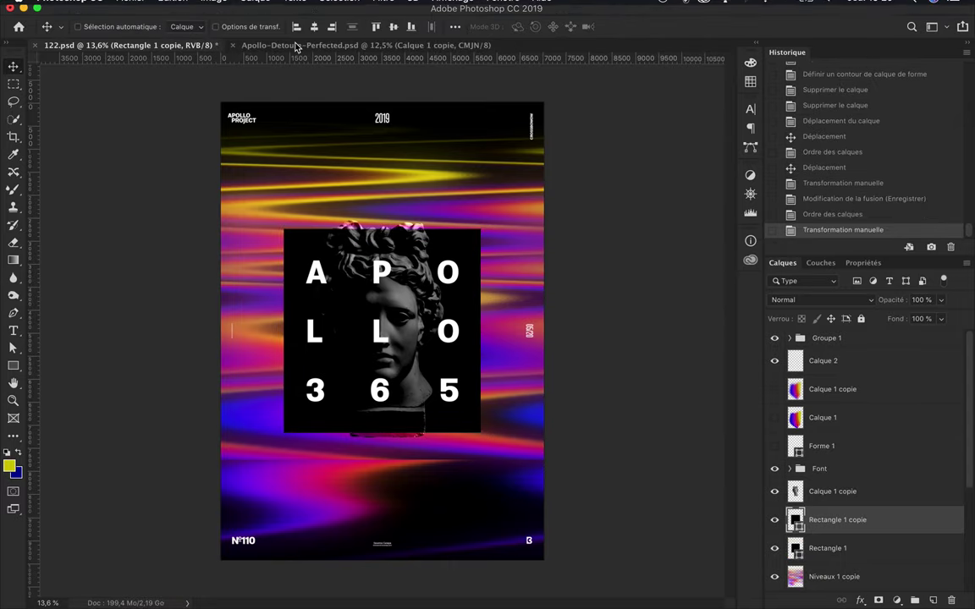
{"action": "key", "text": "a"}
{"action": "left_click", "coordinate": [233, 26]}
{"action": "left_click", "coordinate": [228, 54]}
{"action": "left_click", "coordinate": [322, 26]}
{"action": "type", "text": "6,5"}
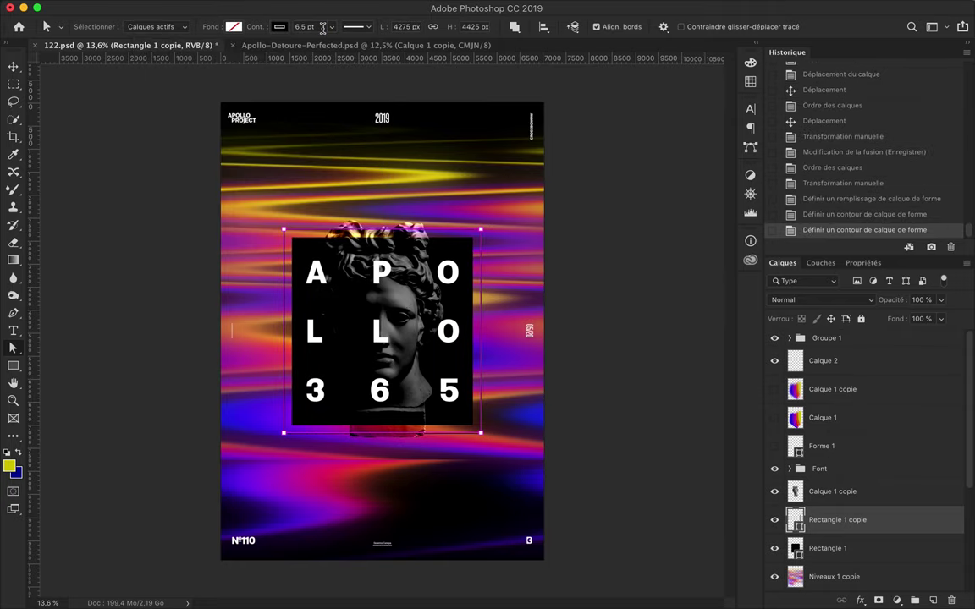
{"action": "type", "text": "21,5"}
{"action": "key", "text": "Return"}
{"action": "key", "text": "Return"}
{"action": "key", "text": "v"}
Enlarge the Apollo head layer upward to about 126%
{"action": "key", "text": "ctrl+plus"}
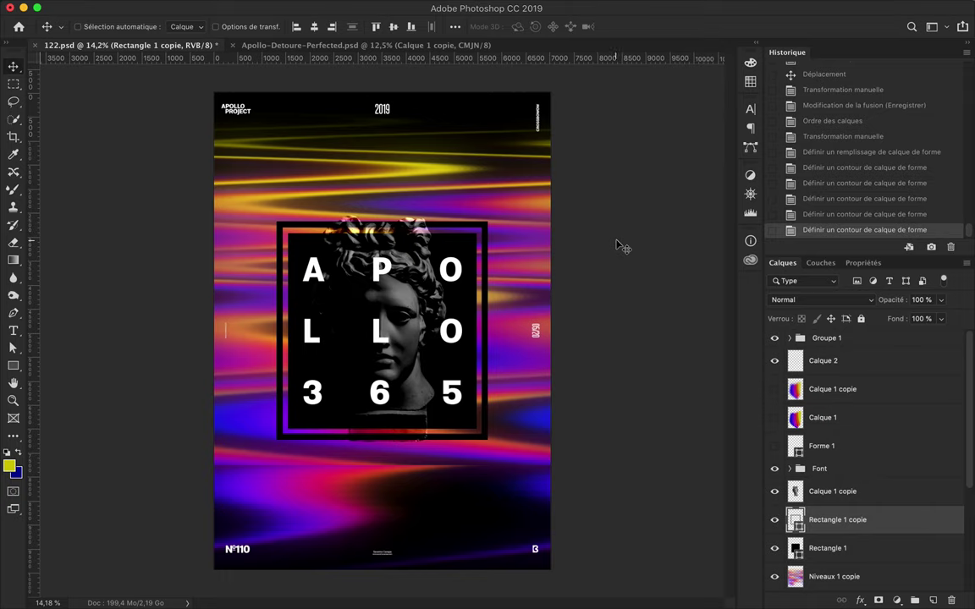
{"action": "left_click", "coordinate": [426, 234], "text": "ctrl"}
{"action": "key", "text": "ctrl+t"}
{"action": "left_click_drag", "start_coordinate": [439, 222], "coordinate": [471, 191]}
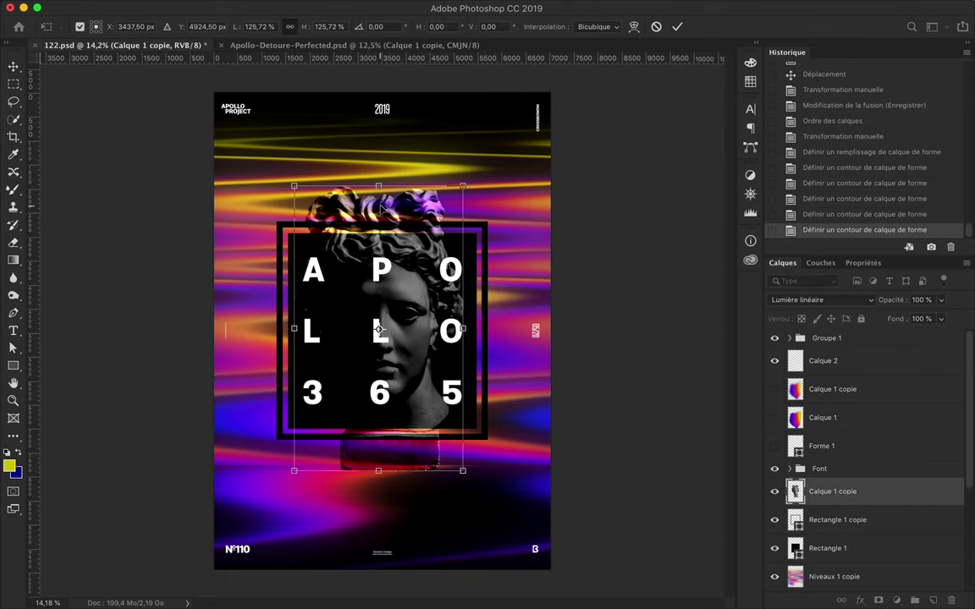
{"action": "key", "text": "Return"}
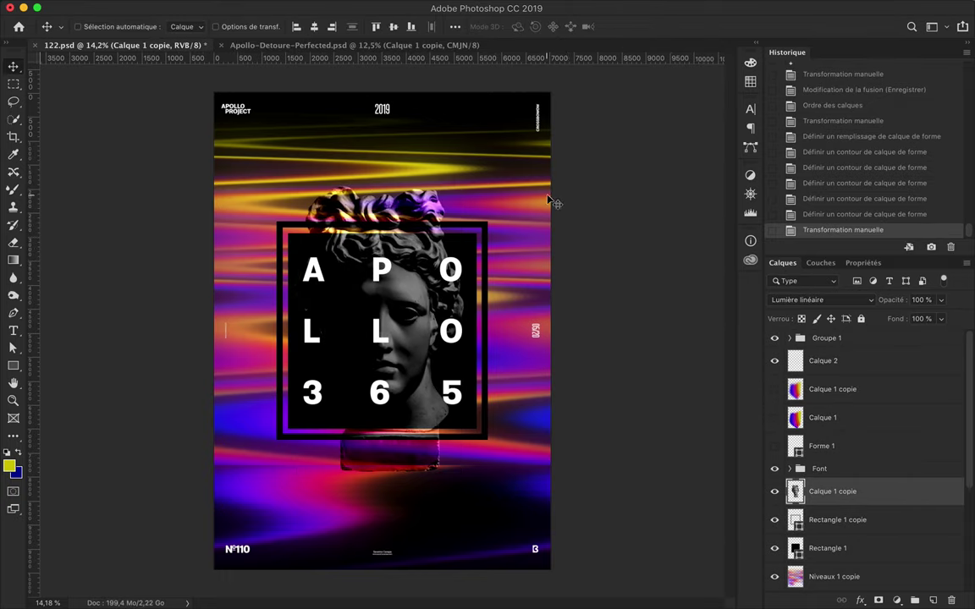
{"action": "left_click", "coordinate": [14, 189]}
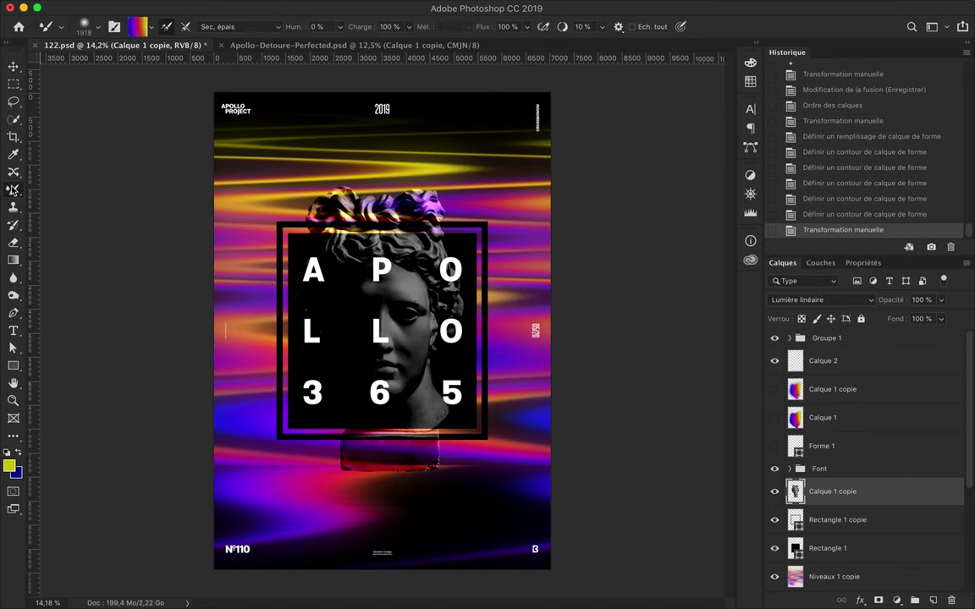
On a new layer, discard trial strokes and pick a hard round mixer brush preset
{"action": "left_click", "coordinate": [933, 600]}
{"action": "left_click", "coordinate": [607, 230]}
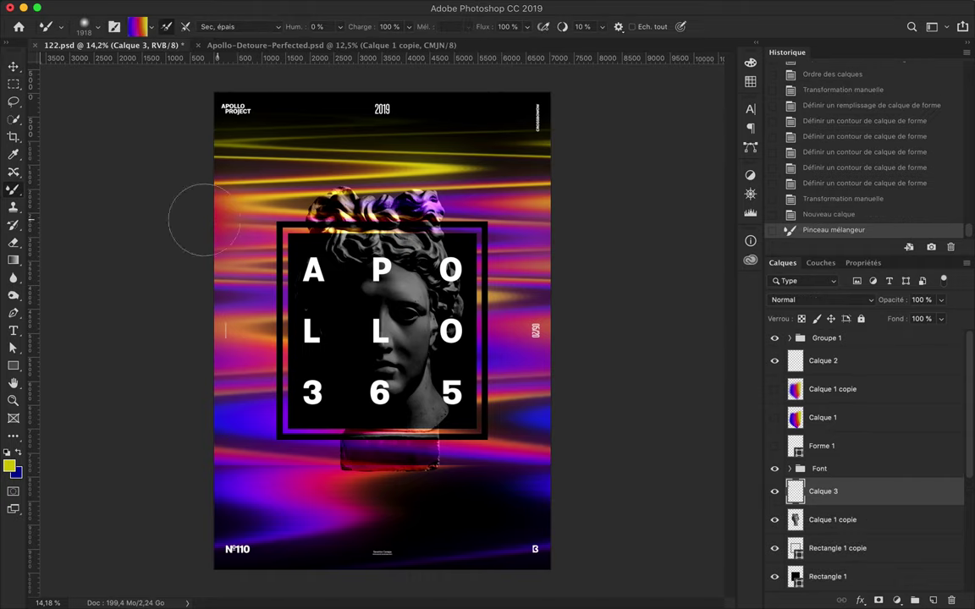
{"action": "left_click_drag", "start_coordinate": [203, 220], "coordinate": [565, 244]}
{"action": "left_click", "coordinate": [830, 216]}
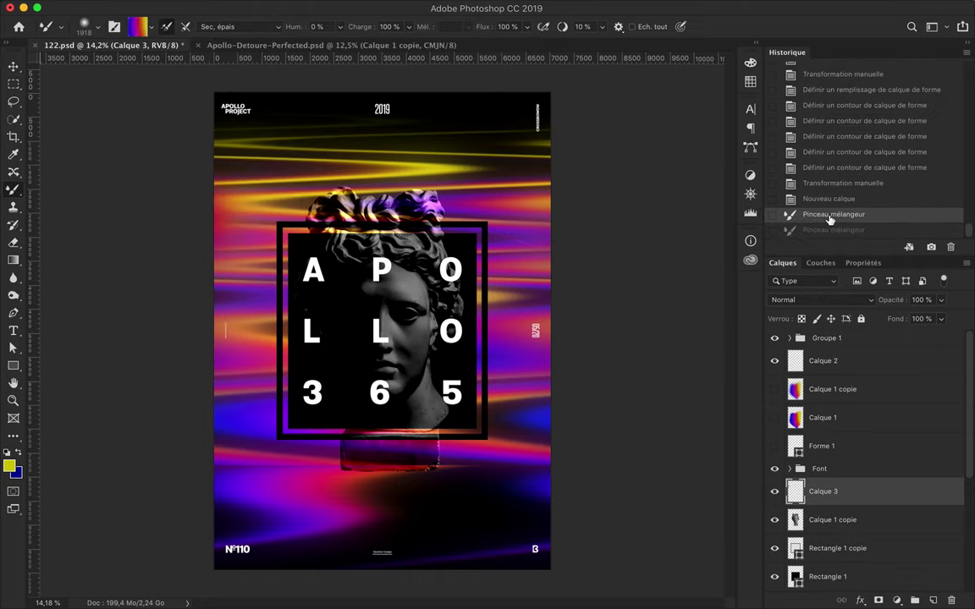
{"action": "left_click", "coordinate": [851, 200]}
{"action": "right_click", "coordinate": [307, 179]}
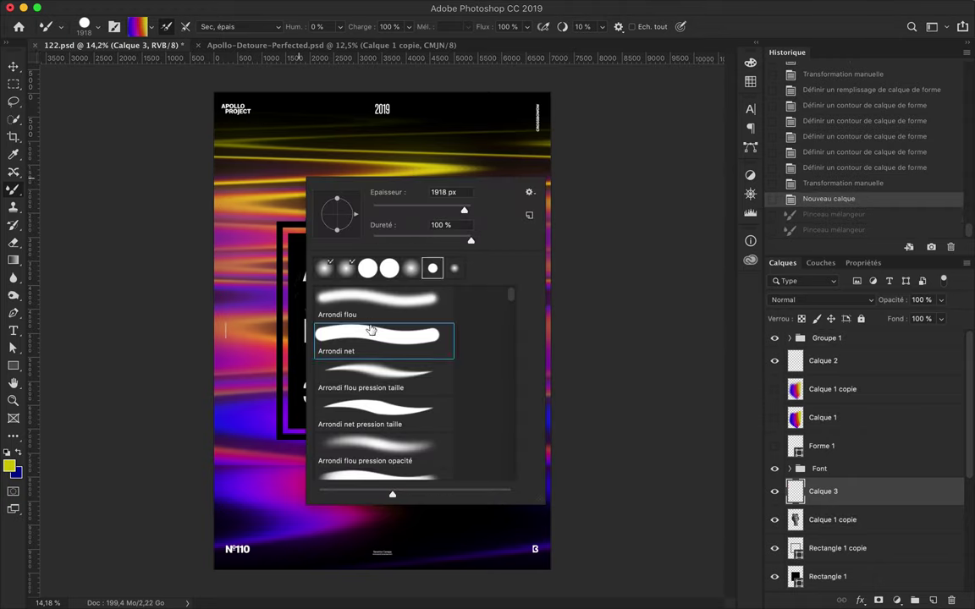
{"action": "left_click", "coordinate": [218, 192]}
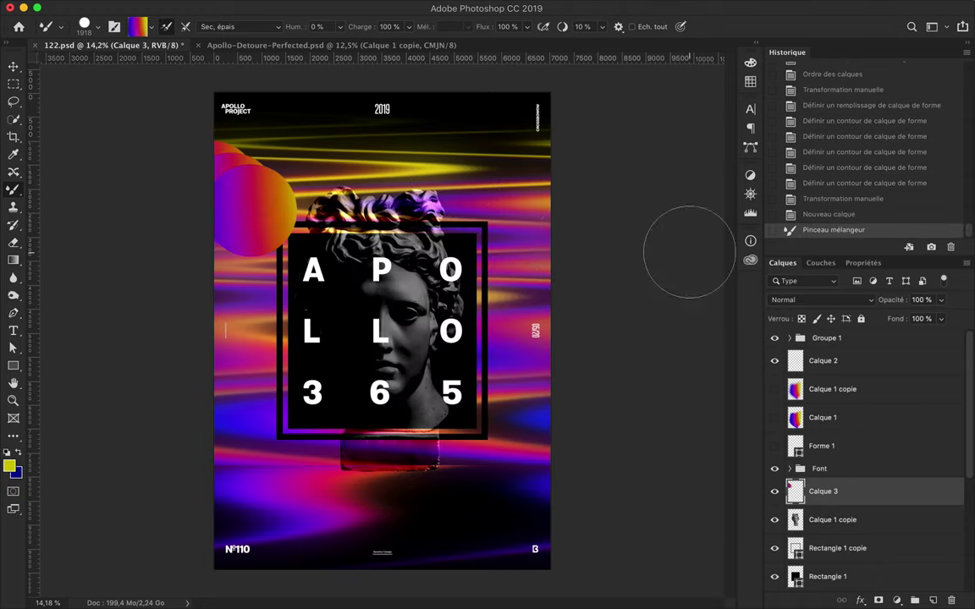
{"action": "key", "text": "super+z"}
Paint the gradient loop around the head and move its layer beneath Rectangle 1
{"action": "left_click_drag", "start_coordinate": [218, 203], "coordinate": [550, 211]}
{"action": "key", "text": "super+z"}
{"action": "mouse_move", "coordinate": [448, 199]}
{"action": "left_mouse_down"}
{"action": "mouse_move", "coordinate": [270, 325]}
{"action": "mouse_move", "coordinate": [499, 212]}
{"action": "left_mouse_up"}
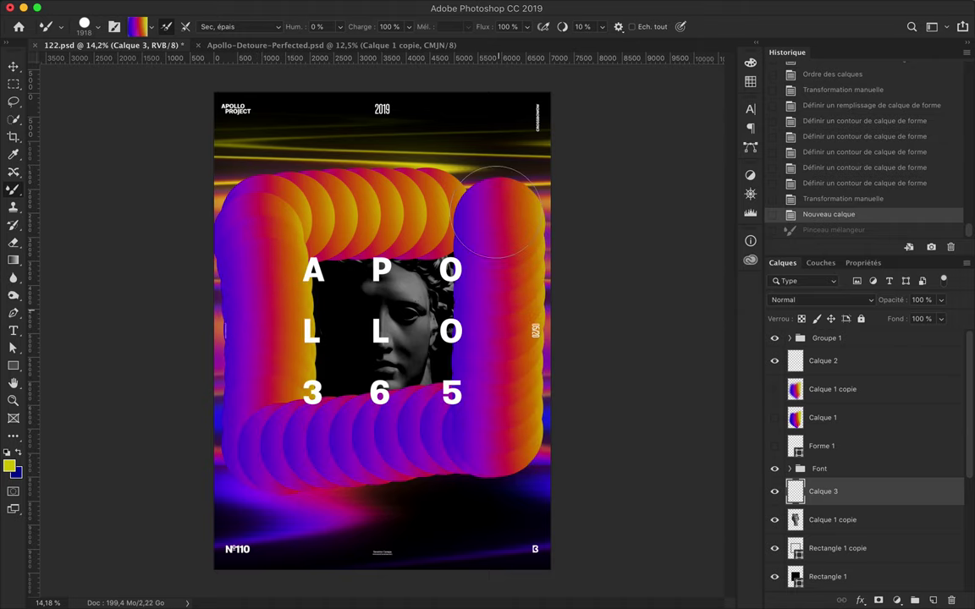
{"action": "key", "text": "v"}
{"action": "left_click_drag", "start_coordinate": [822, 490], "coordinate": [866, 558]}
{"action": "scroll", "coordinate": [865, 507], "scroll_direction": "down", "scroll_amount": 3}
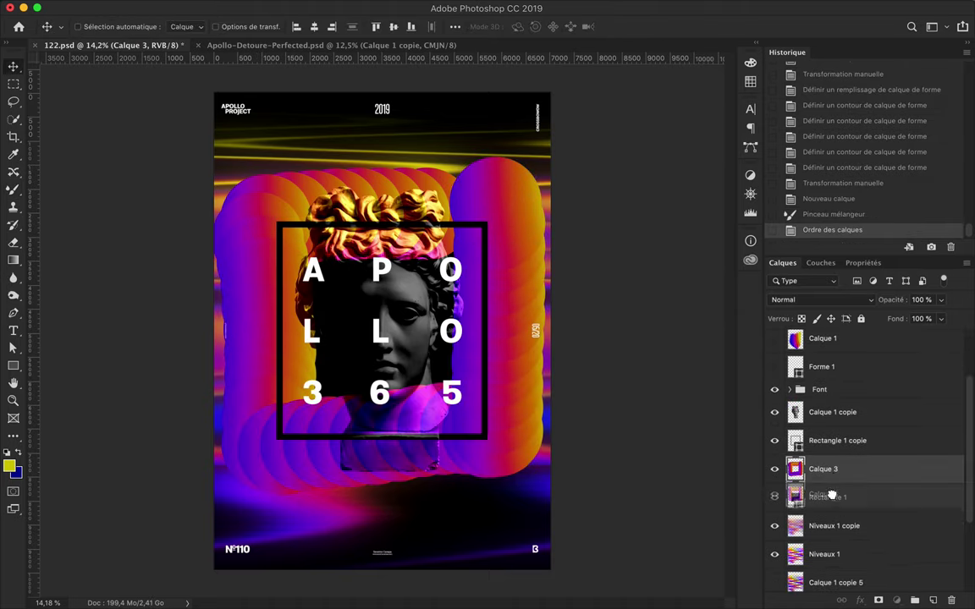
{"action": "left_click_drag", "start_coordinate": [800, 468], "coordinate": [812, 508]}
Extend the gradient circles around the artwork toward the upper right and duplicate Calque 3
{"action": "key", "text": "b"}
{"action": "mouse_move", "coordinate": [469, 203]}
{"action": "left_mouse_down"}
{"action": "mouse_move", "coordinate": [459, 406]}
{"action": "mouse_move", "coordinate": [314, 372]}
{"action": "left_mouse_up"}
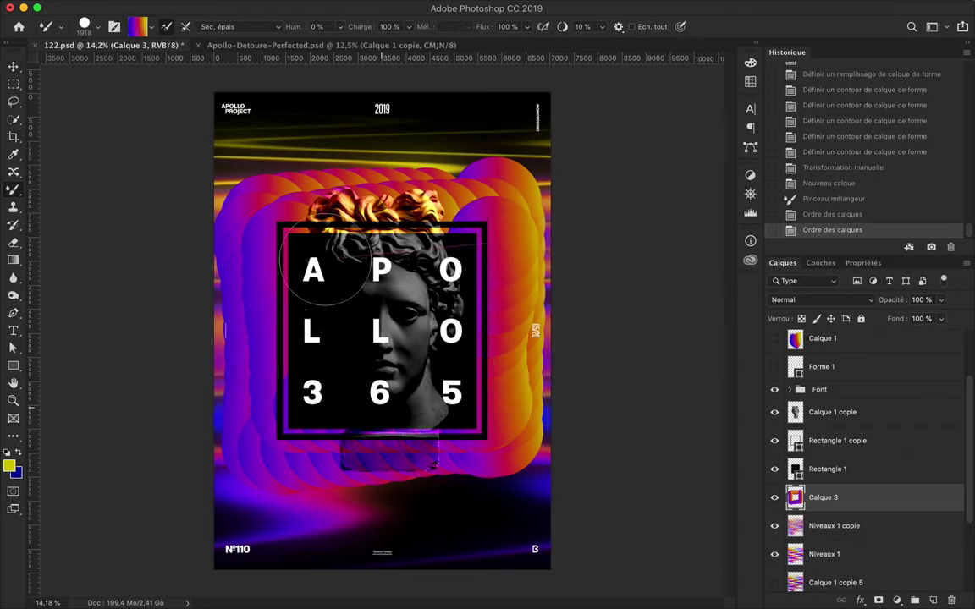
{"action": "left_click_drag", "start_coordinate": [321, 364], "coordinate": [457, 259]}
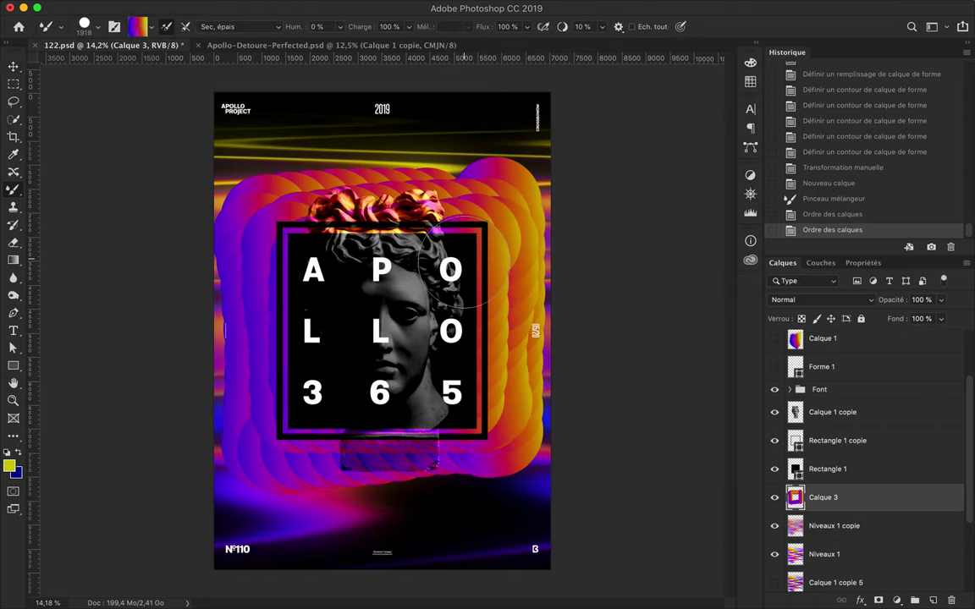
{"action": "key", "text": "v"}
{"action": "key", "text": "ctrl+j"}
Apply a 37,4 px Gaussian Blur to Calque 3 copie
{"action": "left_click", "coordinate": [380, 10]}
{"action": "left_click", "coordinate": [617, 272]}
{"action": "left_click_drag", "start_coordinate": [698, 319], "coordinate": [671, 320]}
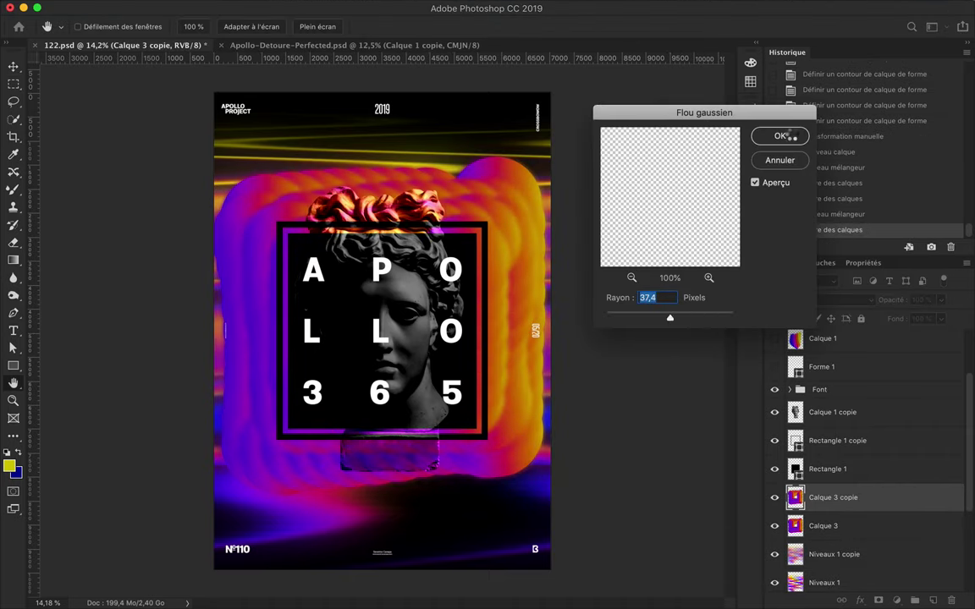
{"action": "key", "text": "Return"}
{"action": "left_click", "coordinate": [812, 299]}
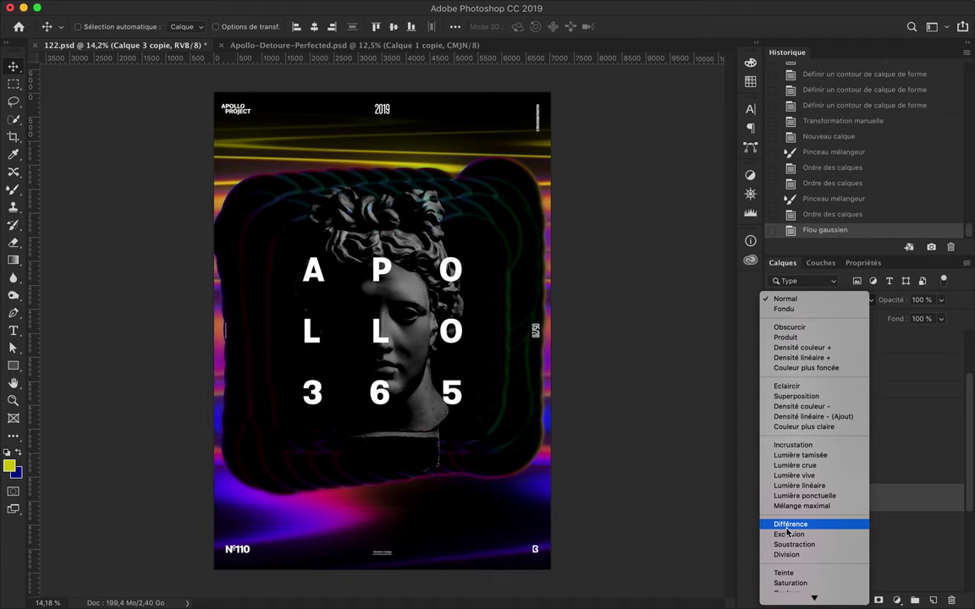
Test the Couleur plus claire blend mode, return to Normal, and clip the copy to the layer below
{"action": "left_click", "coordinate": [804, 427]}
{"action": "left_click", "coordinate": [808, 300]}
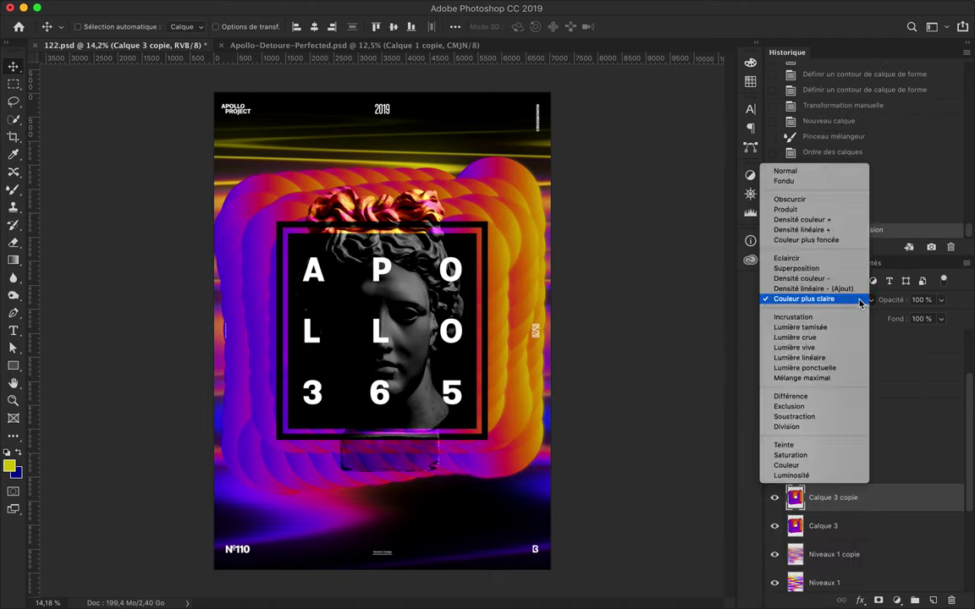
{"action": "left_click", "coordinate": [799, 173]}
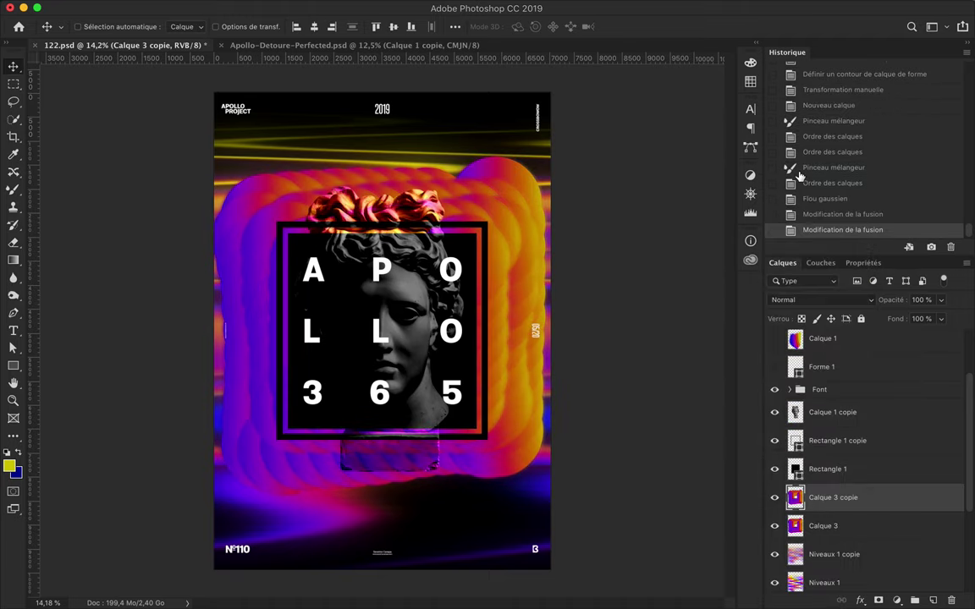
{"action": "left_click", "coordinate": [811, 510], "text": "alt"}
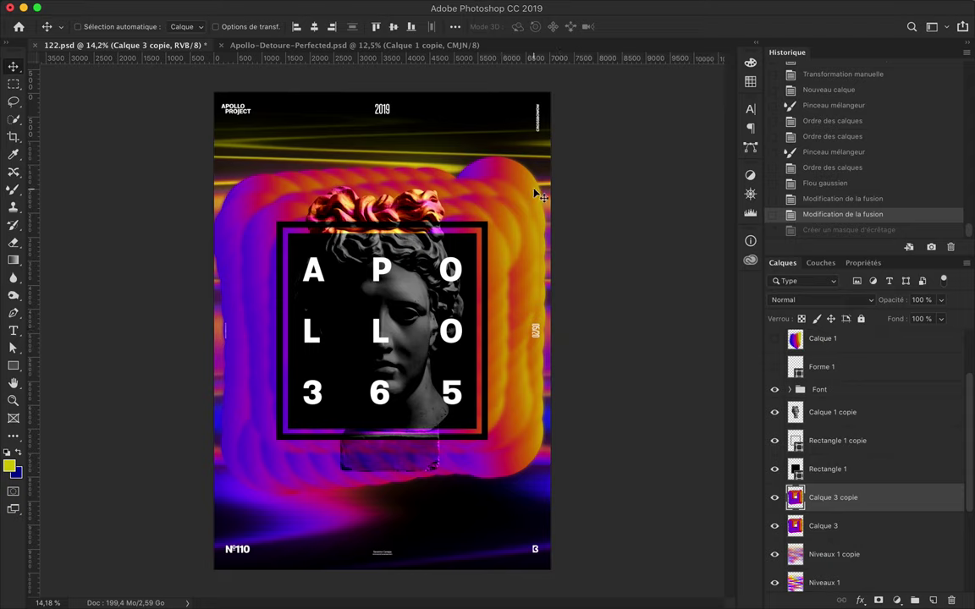
{"action": "left_click", "coordinate": [13, 189]}
{"action": "left_click", "coordinate": [317, 165]}
Undo the trial blob and paint a gradient blob on a new layer
{"action": "key", "text": "ctrl+t"}
{"action": "key", "text": "Escape"}
{"action": "key", "text": "ctrl+z"}
{"action": "key", "text": "ctrl+shift+alt+n"}
{"action": "left_click", "coordinate": [283, 211]}
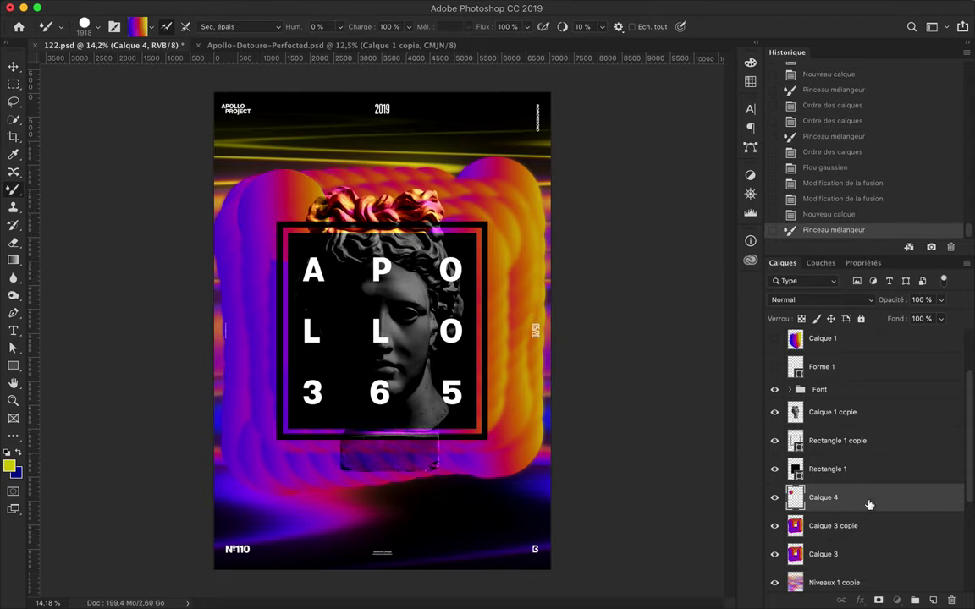
{"action": "left_click_drag", "start_coordinate": [866, 501], "coordinate": [846, 405]}
Warp the blob into a diagonal band across the head, place it below the head layer, hide the blurred loop
{"action": "key", "text": "ctrl+t"}
{"action": "right_click", "coordinate": [288, 221]}
{"action": "left_click", "coordinate": [322, 327]}
{"action": "left_click_drag", "start_coordinate": [328, 260], "coordinate": [481, 505]}
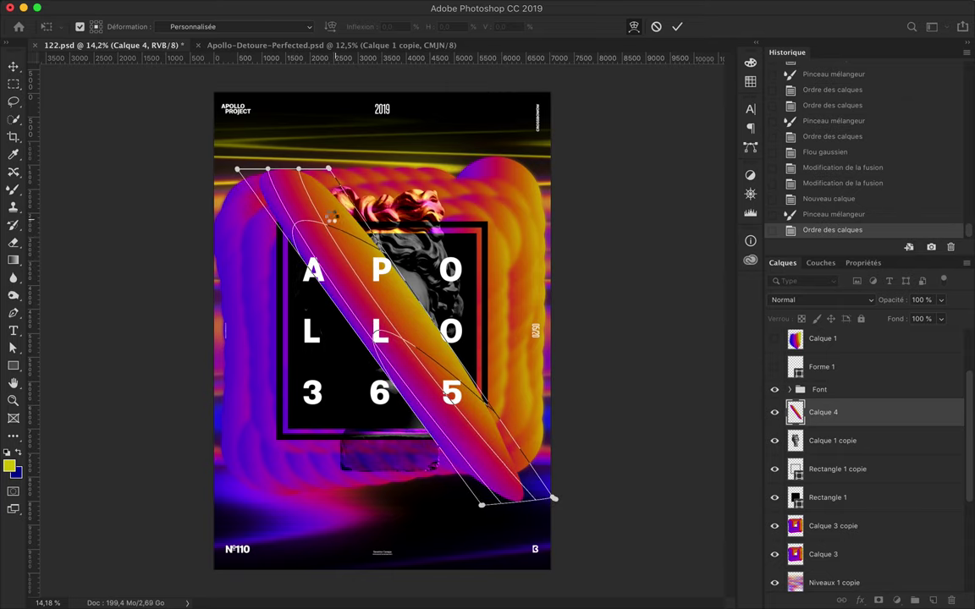
{"action": "key", "text": "Return"}
{"action": "mouse_move", "coordinate": [314, 207]}
{"action": "left_mouse_down"}
{"action": "mouse_move", "coordinate": [267, 212]}
{"action": "mouse_move", "coordinate": [485, 111]}
{"action": "mouse_move", "coordinate": [310, 209]}
{"action": "left_mouse_up"}
{"action": "mouse_move", "coordinate": [823, 412]}
{"action": "left_mouse_down"}
{"action": "mouse_move", "coordinate": [854, 446]}
{"action": "mouse_move", "coordinate": [846, 454]}
{"action": "left_mouse_up"}
{"action": "mouse_move", "coordinate": [525, 398]}
{"action": "left_mouse_down"}
{"action": "mouse_move", "coordinate": [480, 420]}
{"action": "mouse_move", "coordinate": [440, 420]}
{"action": "left_mouse_up"}
{"action": "left_click", "coordinate": [833, 526]}
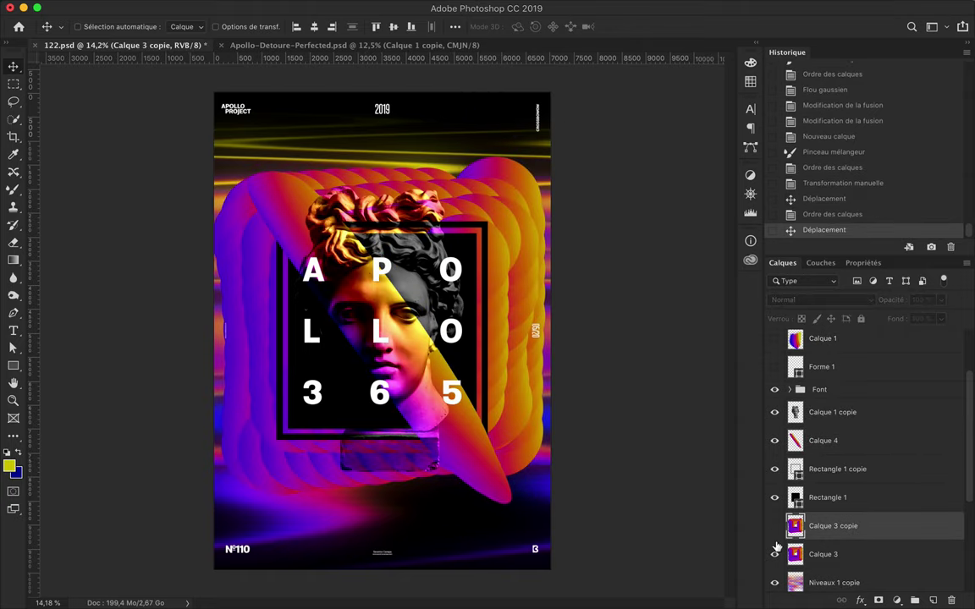
Hide Calque 3 and draw white Rectangle 2 and Rectangle 3 bars at the poster's side edges
{"action": "left_click", "coordinate": [774, 554]}
{"action": "left_click", "coordinate": [480, 465], "text": "super"}
{"action": "key", "text": "u"}
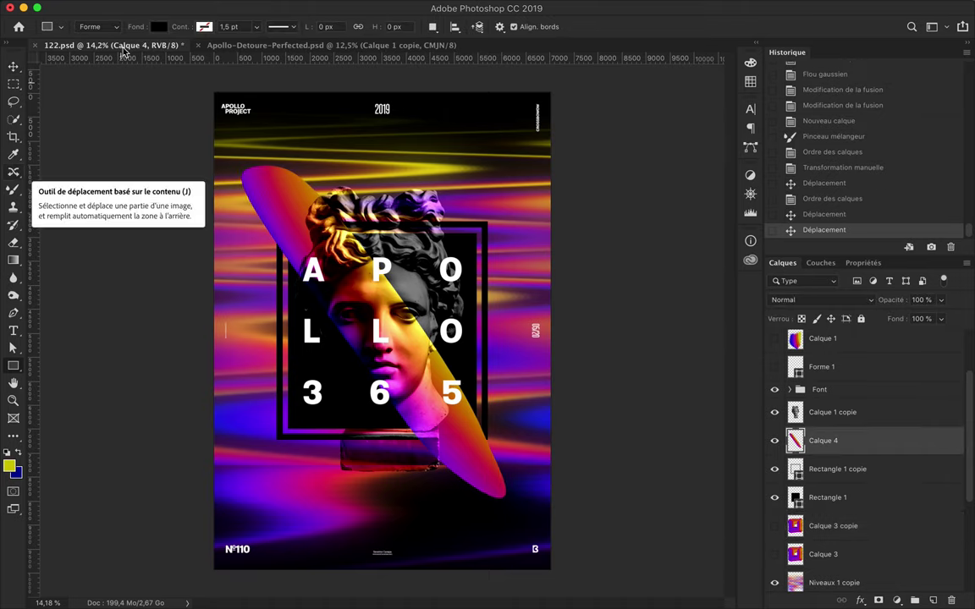
{"action": "left_click", "coordinate": [158, 26]}
{"action": "left_click", "coordinate": [204, 390]}
{"action": "left_click_drag", "start_coordinate": [204, 390], "coordinate": [272, 394]}
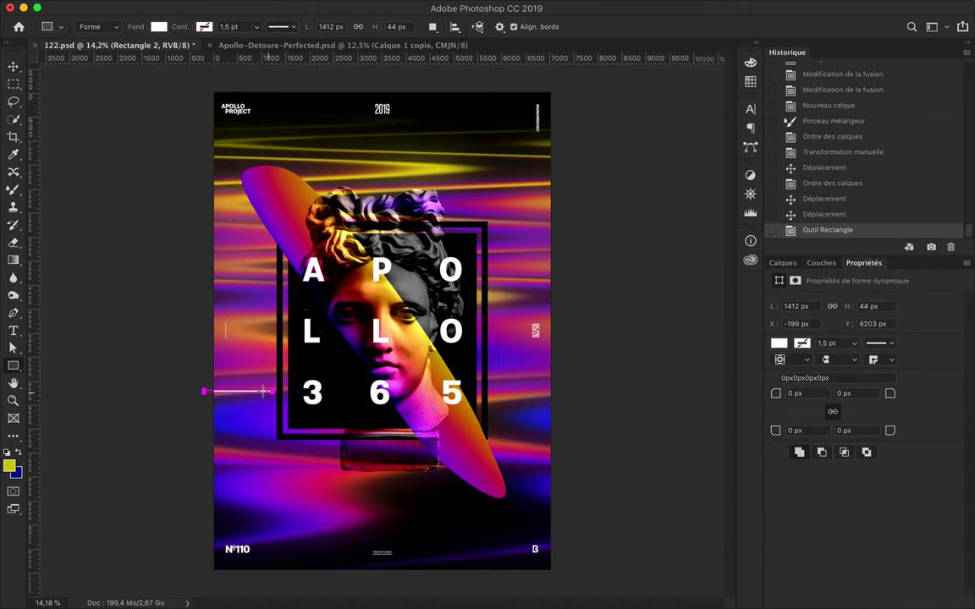
{"action": "left_click_drag", "start_coordinate": [492, 354], "coordinate": [491, 354]}
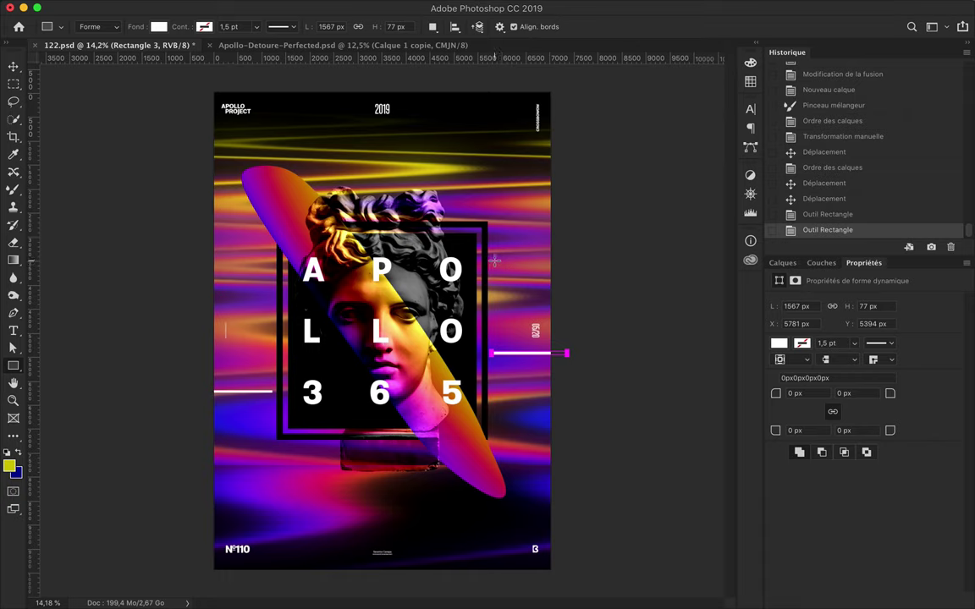
Select Niveaux 1 and Niveaux 1 copie and stretch them slightly taller
{"action": "key", "text": "v"}
{"action": "left_click", "coordinate": [783, 263]}
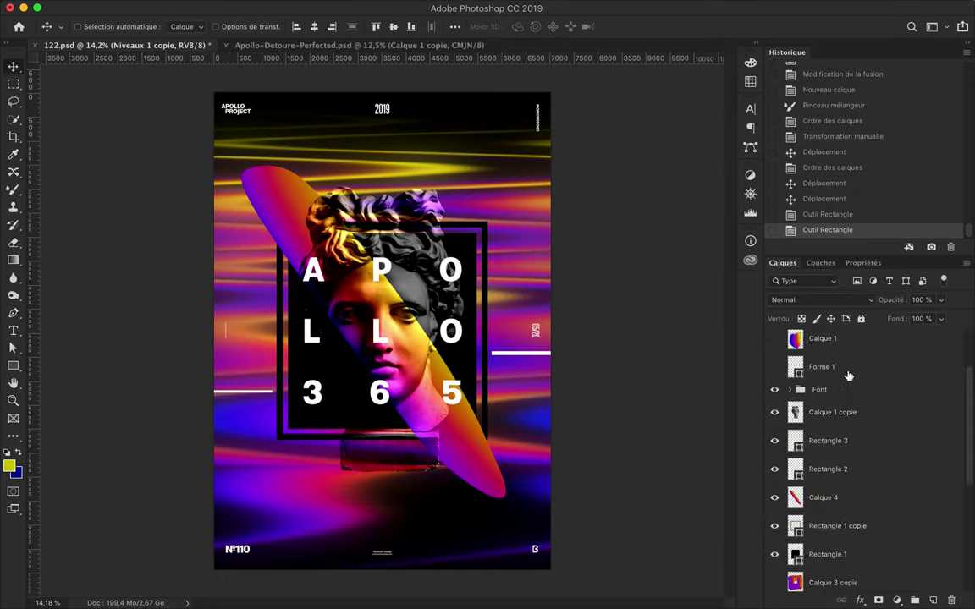
{"action": "left_click", "coordinate": [834, 406]}
{"action": "left_click", "coordinate": [824, 435], "text": "shift"}
{"action": "key", "text": "ctrl+t"}
{"action": "left_click_drag", "start_coordinate": [379, 93], "coordinate": [379, 71]}
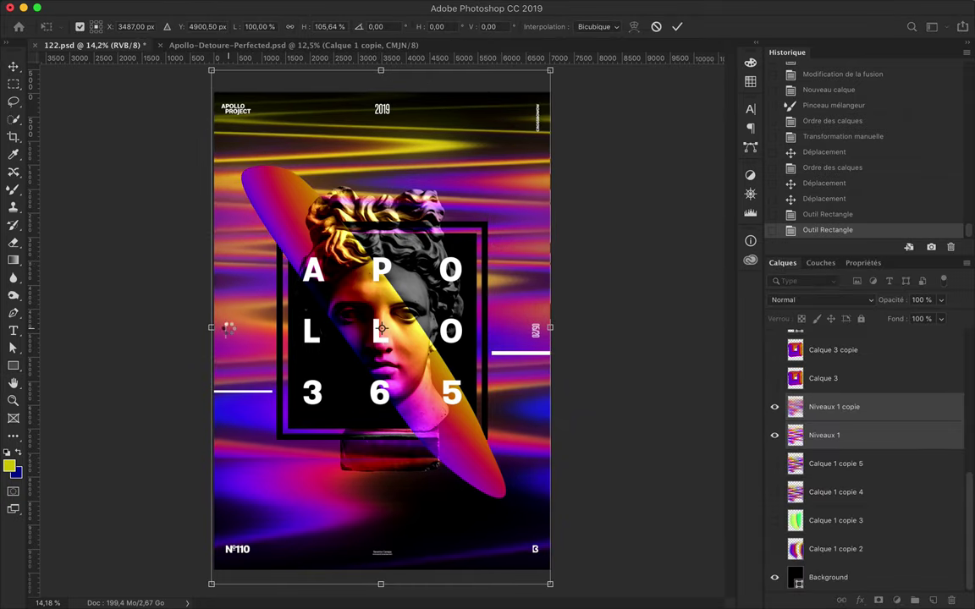
Commit the background stretch and scatter copies of a new white bar at various heights
{"action": "key", "text": "Return"}
{"action": "key", "text": "u"}
{"action": "mouse_move", "coordinate": [367, 447]}
{"action": "left_mouse_down"}
{"action": "mouse_move", "coordinate": [456, 459]}
{"action": "mouse_move", "coordinate": [292, 404]}
{"action": "mouse_move", "coordinate": [504, 211]}
{"action": "mouse_move", "coordinate": [267, 305]}
{"action": "mouse_move", "coordinate": [501, 391]}
{"action": "mouse_move", "coordinate": [500, 420]}
{"action": "mouse_move", "coordinate": [356, 508]}
{"action": "mouse_move", "coordinate": [423, 142]}
{"action": "mouse_move", "coordinate": [330, 152]}
{"action": "left_mouse_up"}
{"action": "key", "text": "v"}
{"action": "key", "text": "BackSpace"}
{"action": "mouse_move", "coordinate": [410, 141]}
{"action": "left_mouse_down"}
{"action": "mouse_move", "coordinate": [606, 271]}
{"action": "mouse_move", "coordinate": [219, 238]}
{"action": "left_mouse_up"}
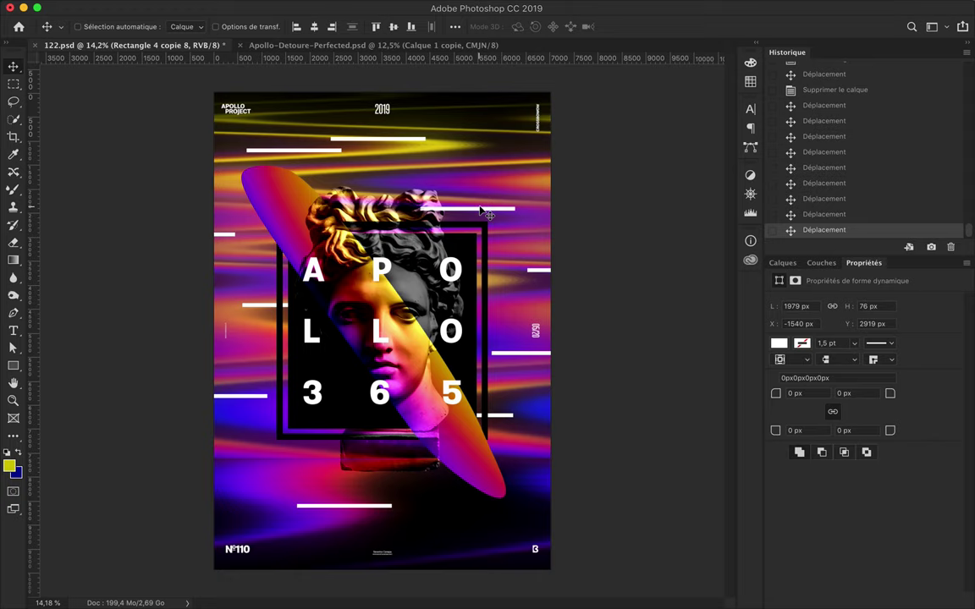
Try small white ellipse dots around the poster, undo them, and select Calque 1 copie 5
{"action": "right_click", "coordinate": [14, 365]}
{"action": "left_click", "coordinate": [68, 390]}
{"action": "left_click_drag", "start_coordinate": [472, 146], "coordinate": [491, 165]}
{"action": "mouse_move", "coordinate": [265, 292]}
{"action": "left_mouse_down"}
{"action": "mouse_move", "coordinate": [510, 327]}
{"action": "mouse_move", "coordinate": [244, 445]}
{"action": "mouse_move", "coordinate": [519, 481]}
{"action": "mouse_move", "coordinate": [297, 459]}
{"action": "mouse_move", "coordinate": [272, 347]}
{"action": "mouse_move", "coordinate": [228, 239]}
{"action": "mouse_move", "coordinate": [522, 141]}
{"action": "left_mouse_up"}
{"action": "key", "text": "ctrl+z"}
{"action": "key", "text": "ctrl+z"}
{"action": "key", "text": "ctrl+z"}
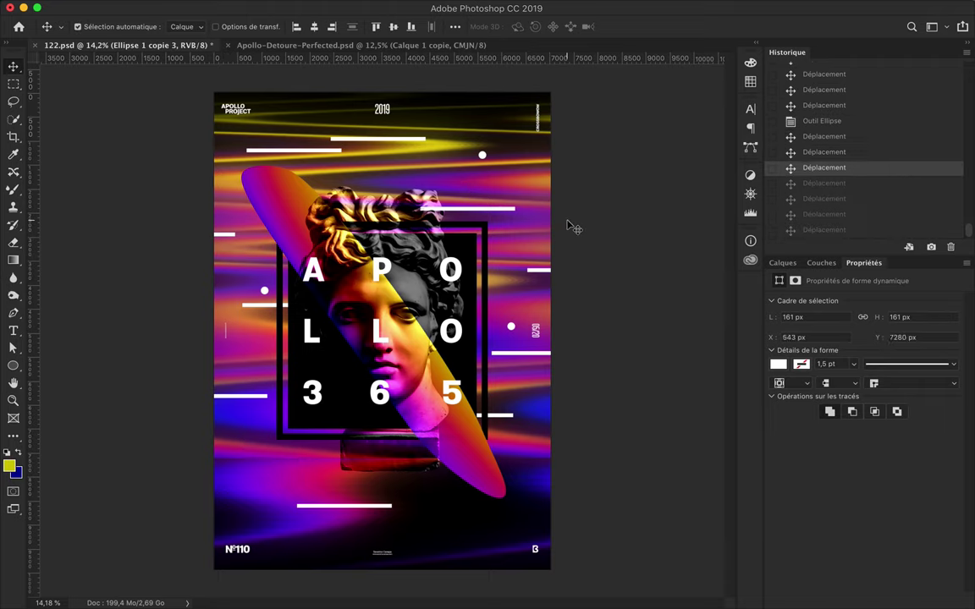
{"action": "key", "text": "ctrl+z"}
{"action": "key", "text": "ctrl+z"}
{"action": "key", "text": "ctrl+z"}
{"action": "left_click", "coordinate": [782, 263]}
{"action": "left_click", "coordinate": [830, 475]}
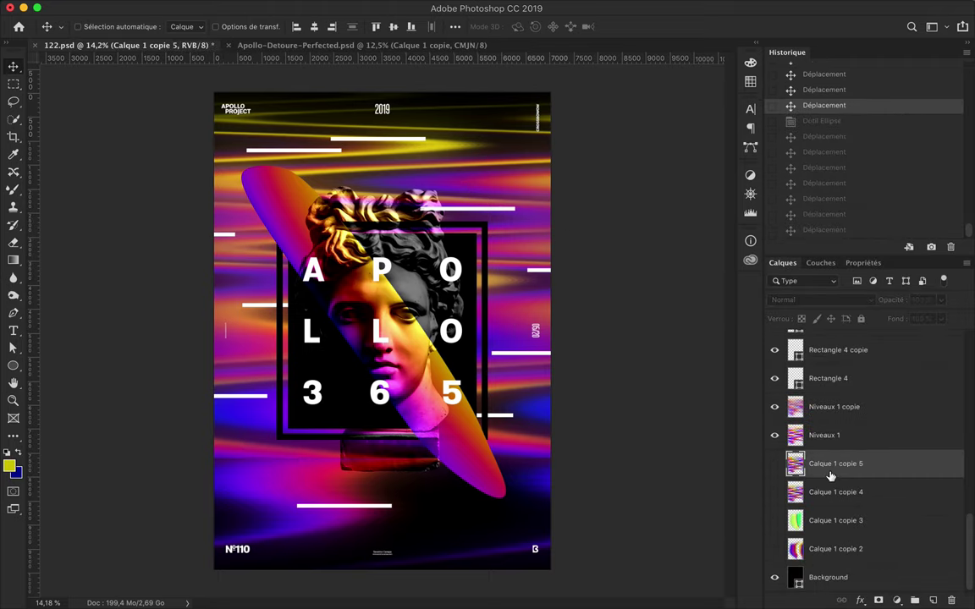
Delete the extra background layers and the leftover green blob layer
{"action": "key", "text": "Delete"}
{"action": "key", "text": "Delete"}
{"action": "left_click", "coordinate": [774, 520]}
{"action": "left_click_drag", "start_coordinate": [435, 517], "coordinate": [380, 499]}
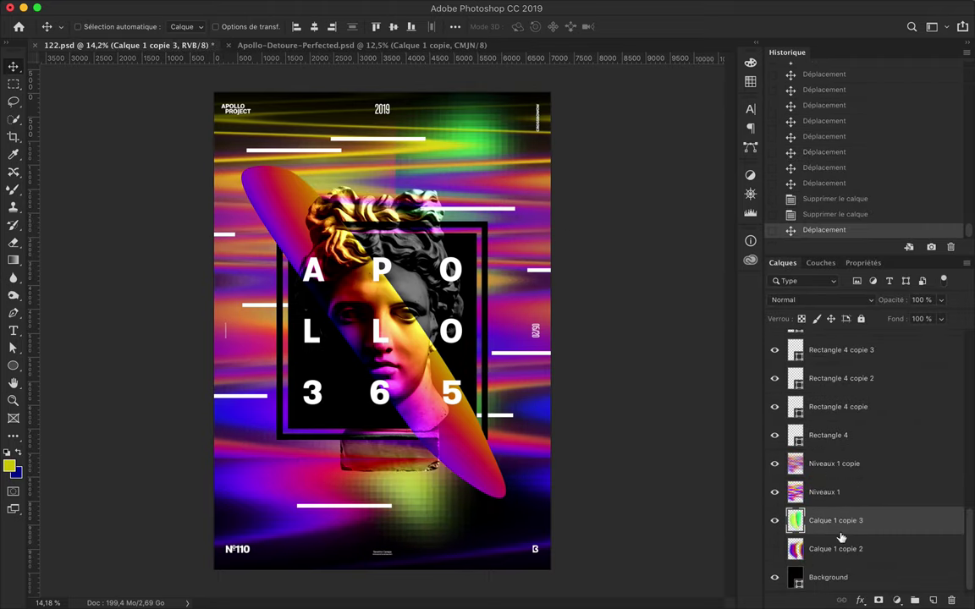
{"action": "left_click_drag", "start_coordinate": [835, 521], "coordinate": [827, 496]}
{"action": "left_click_drag", "start_coordinate": [408, 490], "coordinate": [408, 509]}
{"action": "key", "text": "Delete"}
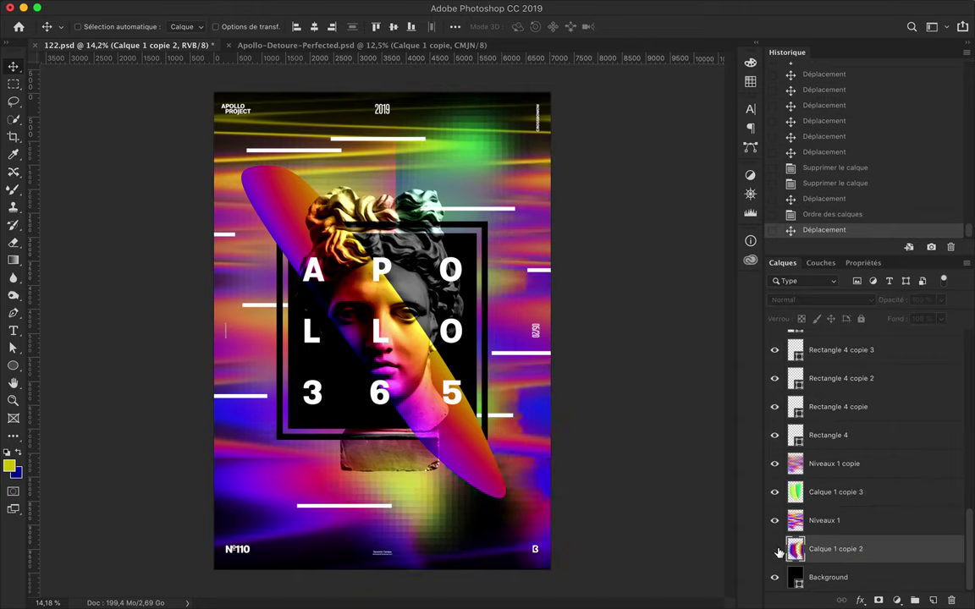
Delete the gradient copy, Calque 3 and Forme 1 layers, and duplicate the Font group
{"action": "key", "text": "Delete"}
{"action": "left_click", "coordinate": [861, 518]}
{"action": "key", "text": "Delete"}
{"action": "key", "text": "Delete"}
{"action": "scroll", "coordinate": [846, 466], "scroll_direction": "up", "scroll_amount": 5}
{"action": "left_click", "coordinate": [832, 391]}
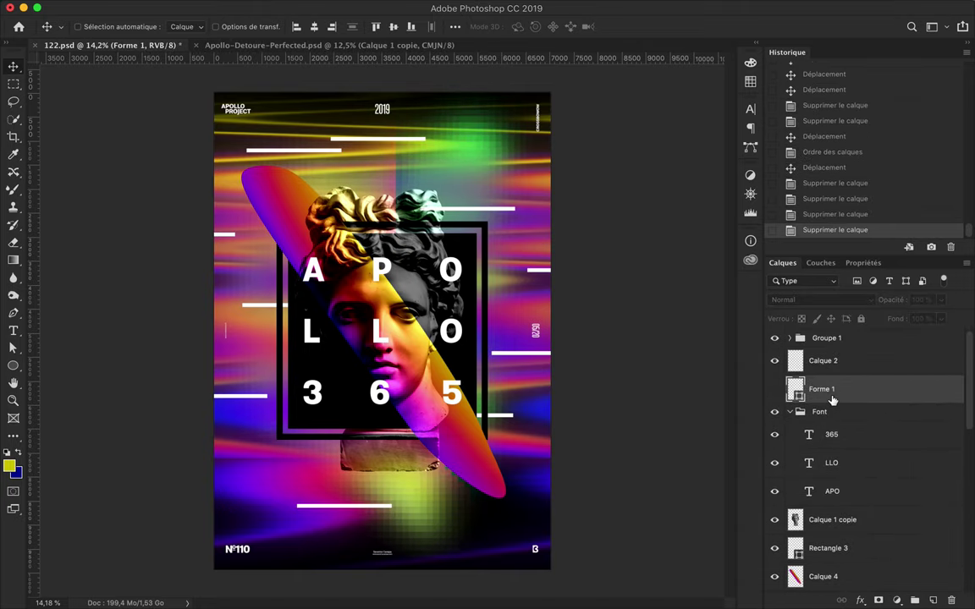
{"action": "key", "text": "Delete"}
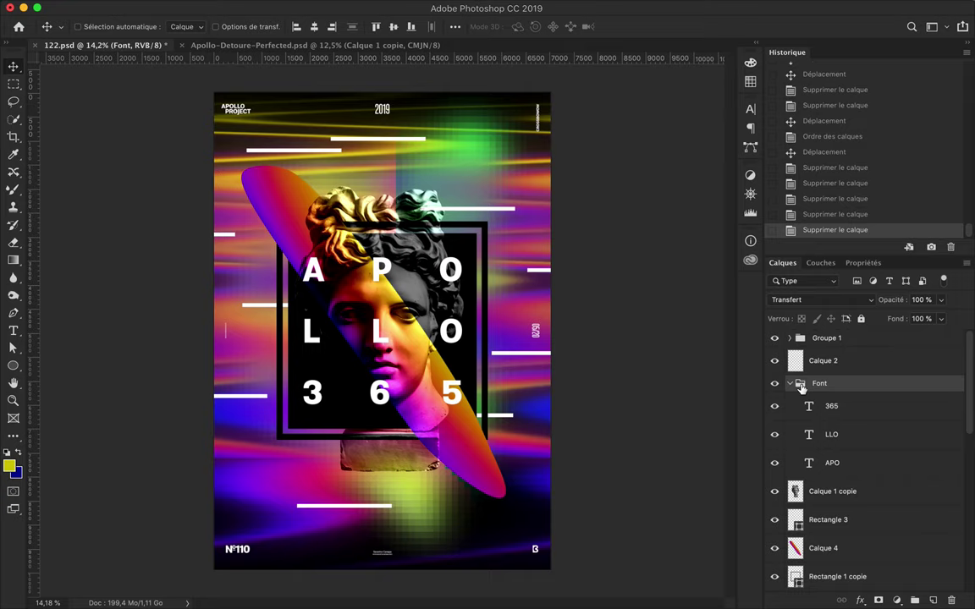
{"action": "left_click_drag", "start_coordinate": [834, 394], "coordinate": [817, 390]}
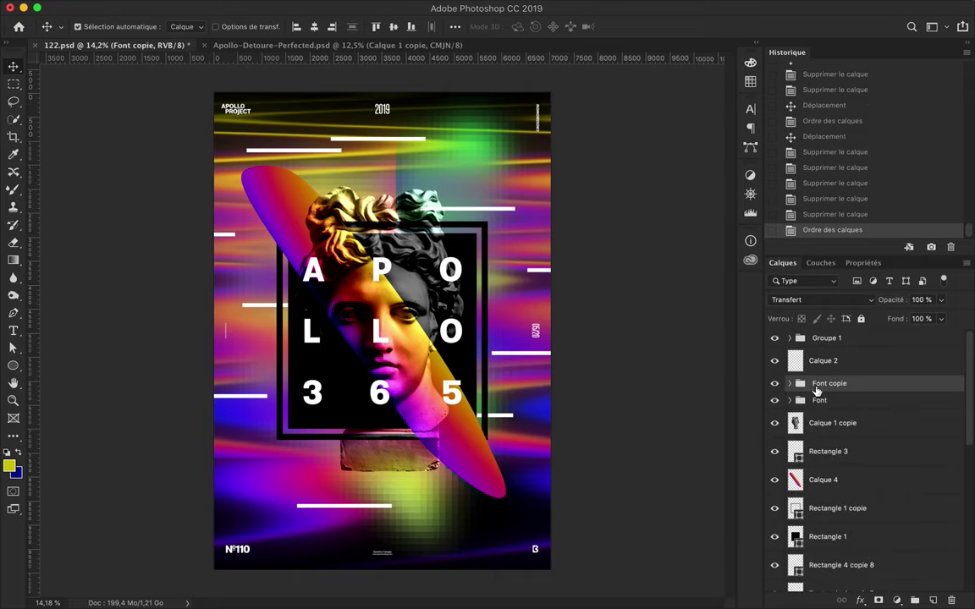
Merge the Font copie group into one layer and try the Displace filter, cancelling it
{"action": "key", "text": "ctrl+e"}
{"action": "left_click", "coordinate": [445, 7]}
{"action": "left_click", "coordinate": [630, 228]}
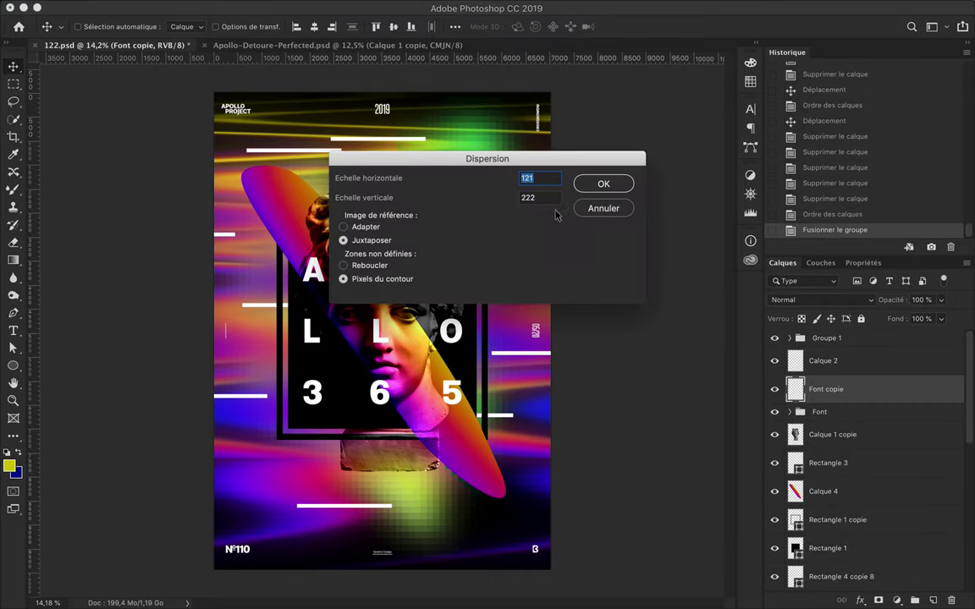
{"action": "left_click", "coordinate": [603, 183]}
{"action": "key", "text": "Escape"}
Try the Wind and Displace filters on the merged lettering, dismissing both without applying
{"action": "left_click", "coordinate": [383, 7]}
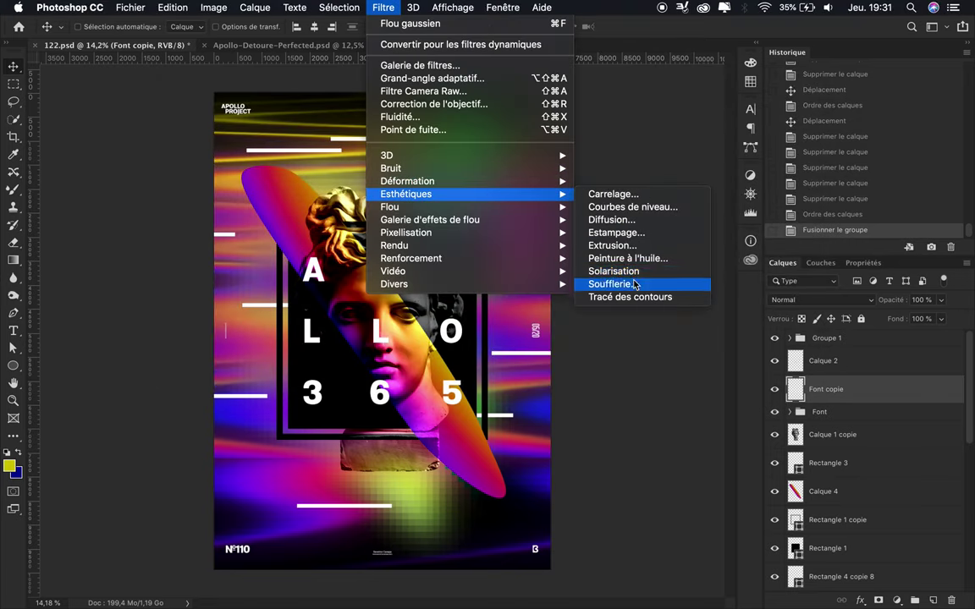
{"action": "mouse_move", "coordinate": [406, 193]}
{"action": "left_click", "coordinate": [605, 281]}
{"action": "left_click", "coordinate": [365, 354]}
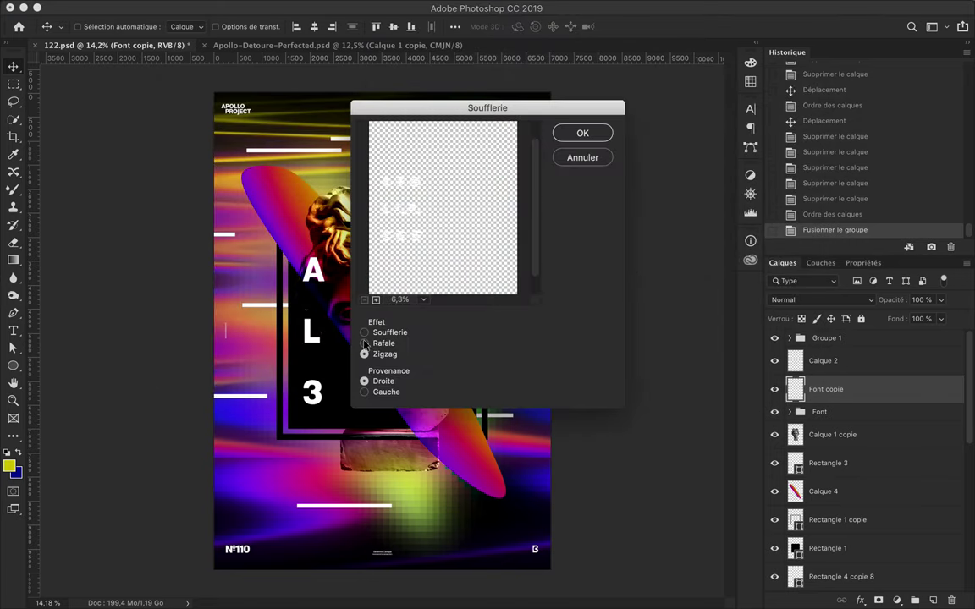
{"action": "key", "text": "Escape"}
{"action": "left_click", "coordinate": [384, 7]}
{"action": "left_click", "coordinate": [598, 218]}
{"action": "key", "text": "Escape"}
Shear the merged text copy and move it between Rectangle 1 copie and Rectangle 1
{"action": "left_click", "coordinate": [383, 7]}
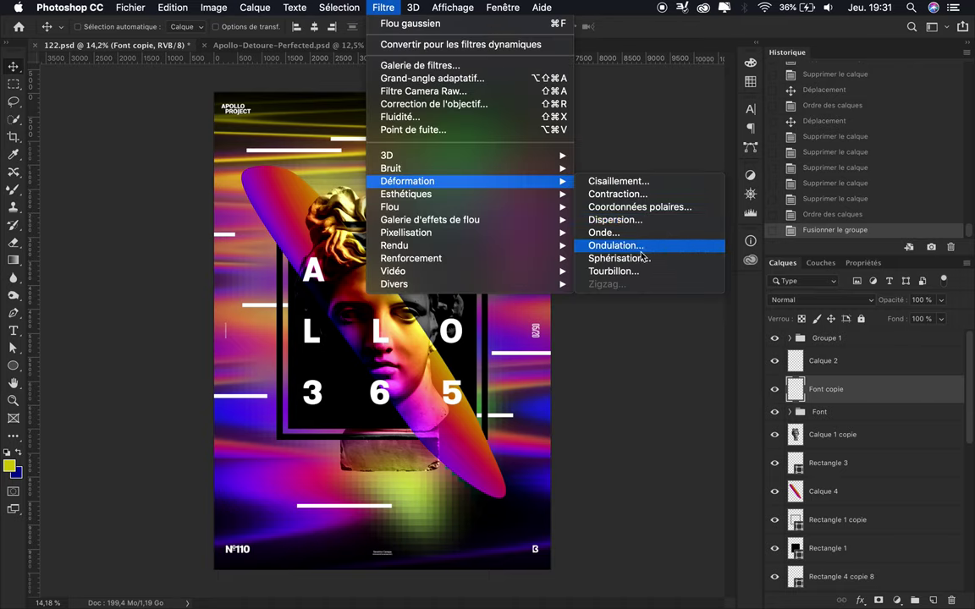
{"action": "left_click", "coordinate": [618, 181]}
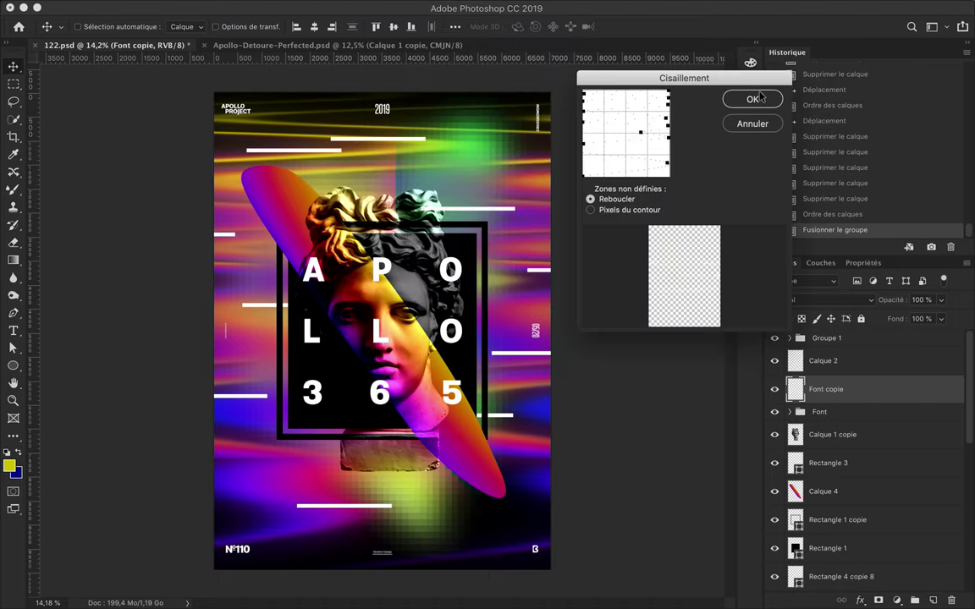
{"action": "left_click", "coordinate": [754, 99]}
{"action": "mouse_move", "coordinate": [865, 438]}
{"action": "left_mouse_down"}
{"action": "mouse_move", "coordinate": [870, 565]}
{"action": "mouse_move", "coordinate": [858, 520]}
{"action": "left_mouse_up"}
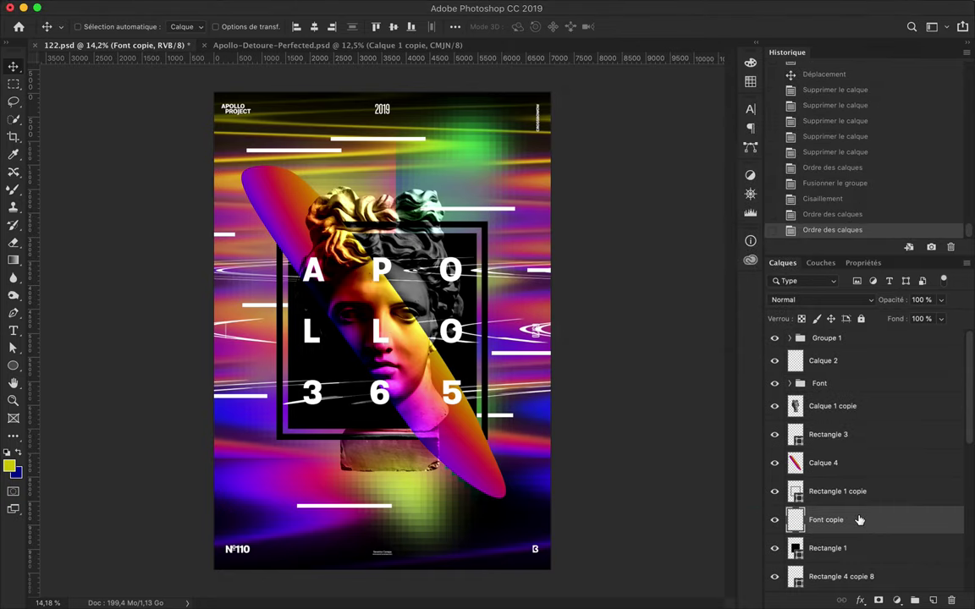
Duplicate the sheared text, Gaussian Blur it at 44.4 in Linear Dodge (Add), then delete both copies
{"action": "key", "text": "super+j"}
{"action": "left_click", "coordinate": [383, 9]}
{"action": "left_click", "coordinate": [630, 270]}
{"action": "left_click_drag", "start_coordinate": [705, 318], "coordinate": [673, 319]}
{"action": "key", "text": "Return"}
{"action": "left_click", "coordinate": [869, 301]}
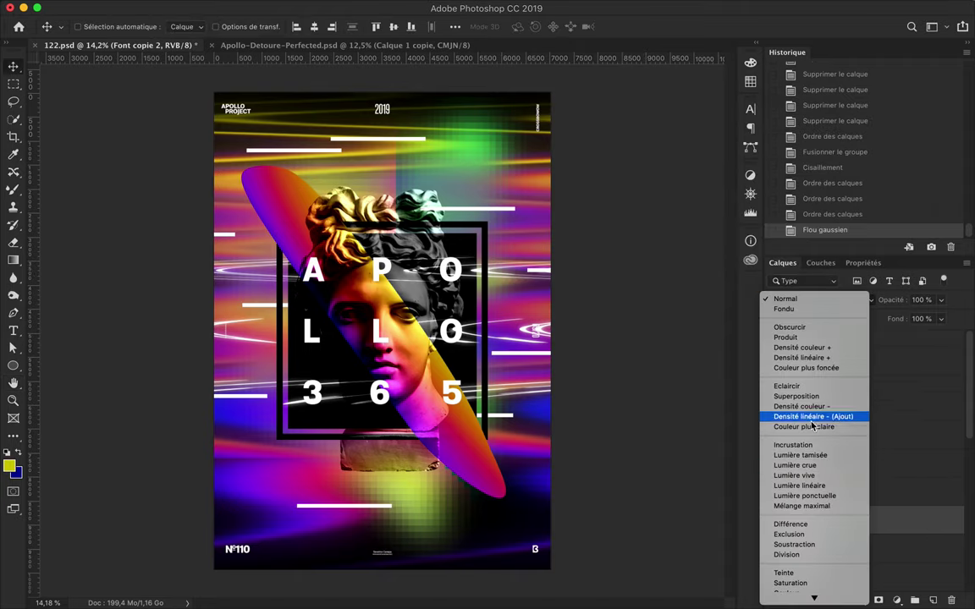
{"action": "key", "text": "Escape"}
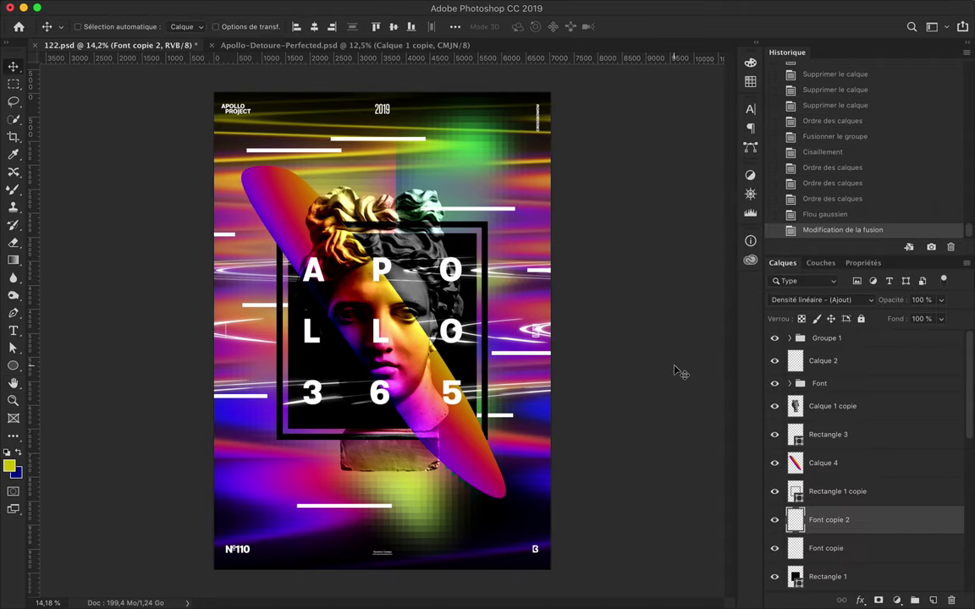
{"action": "key", "text": "Delete"}
{"action": "key", "text": "Delete"}
{"action": "scroll", "coordinate": [855, 553], "scroll_direction": "down", "scroll_amount": 5}
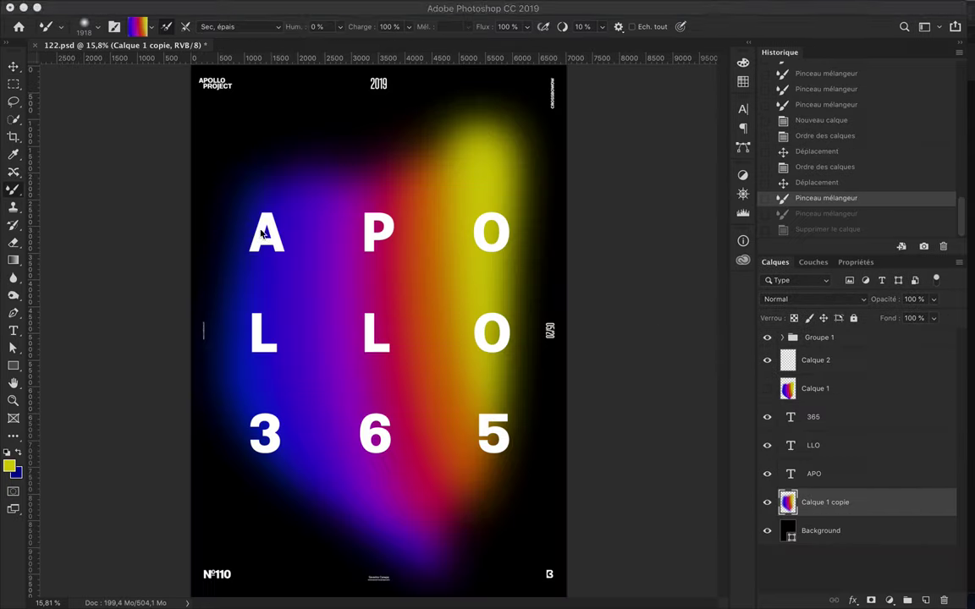
Try the Wave filter, then cancel it and apply Wind streaks to the gradient loop
{"action": "left_click", "coordinate": [383, 7]}
{"action": "mouse_move", "coordinate": [407, 181]}
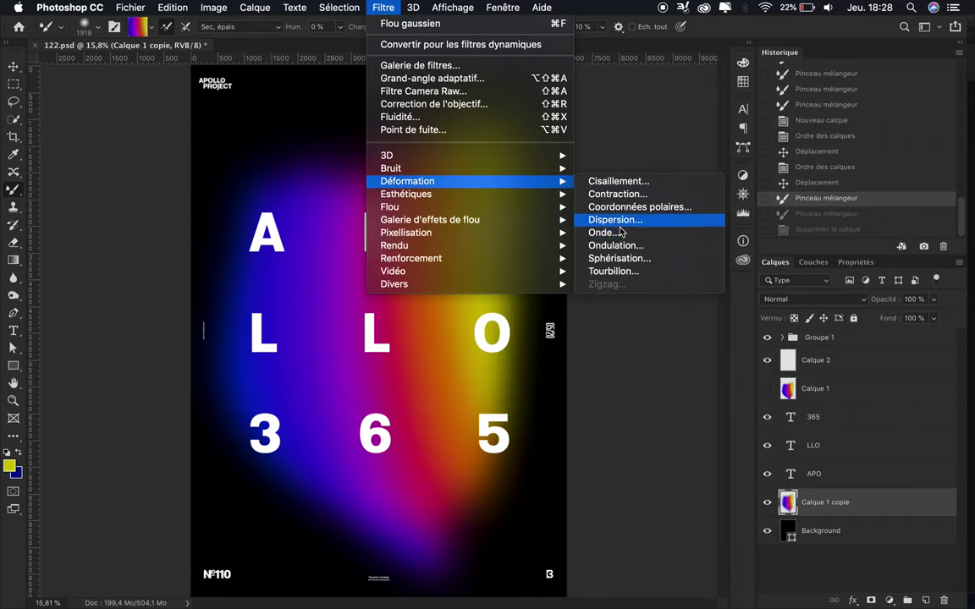
{"action": "left_click", "coordinate": [605, 232]}
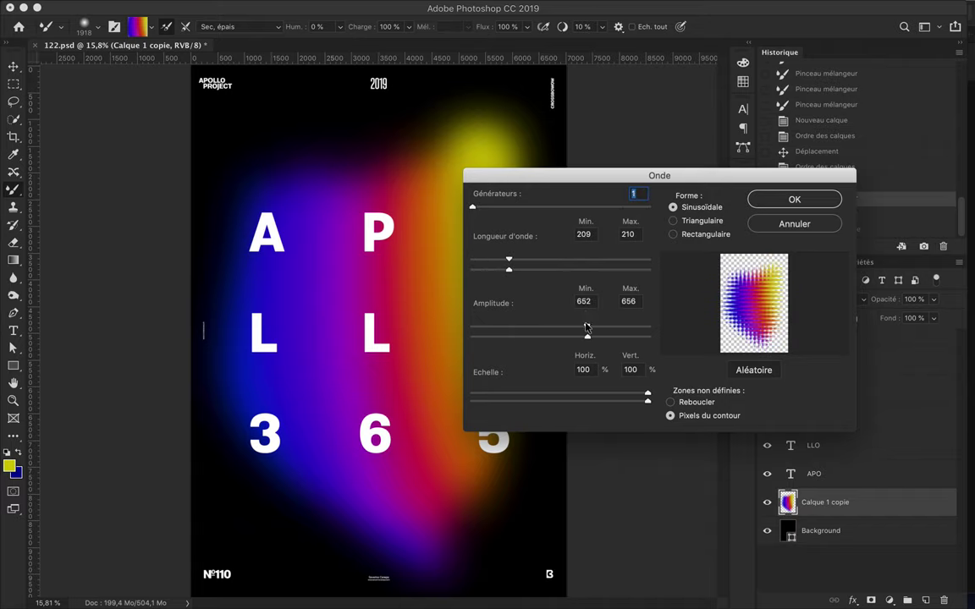
{"action": "left_click", "coordinate": [794, 224]}
{"action": "left_click", "coordinate": [382, 7]}
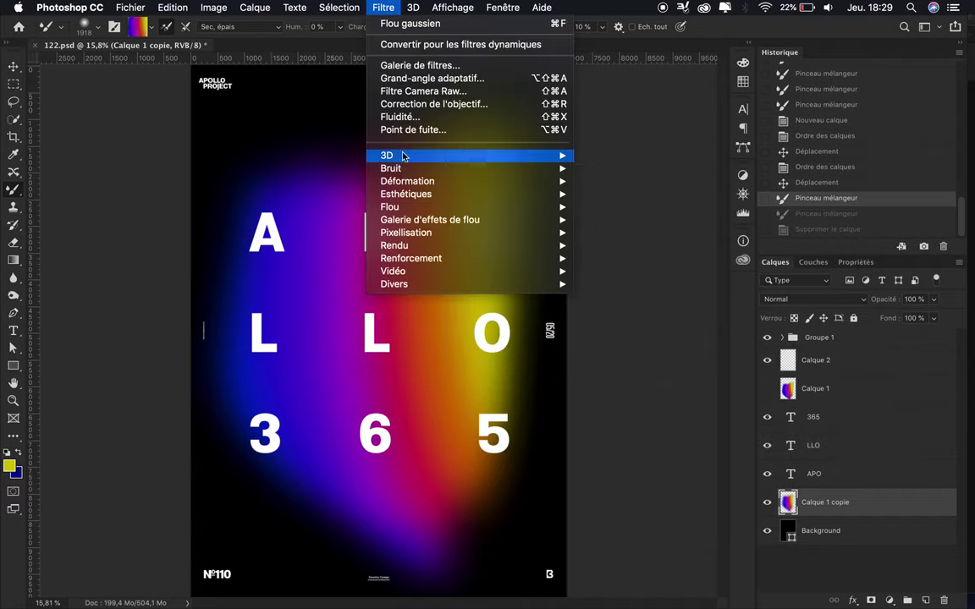
{"action": "left_click", "coordinate": [668, 279]}
{"action": "left_click", "coordinate": [364, 300]}
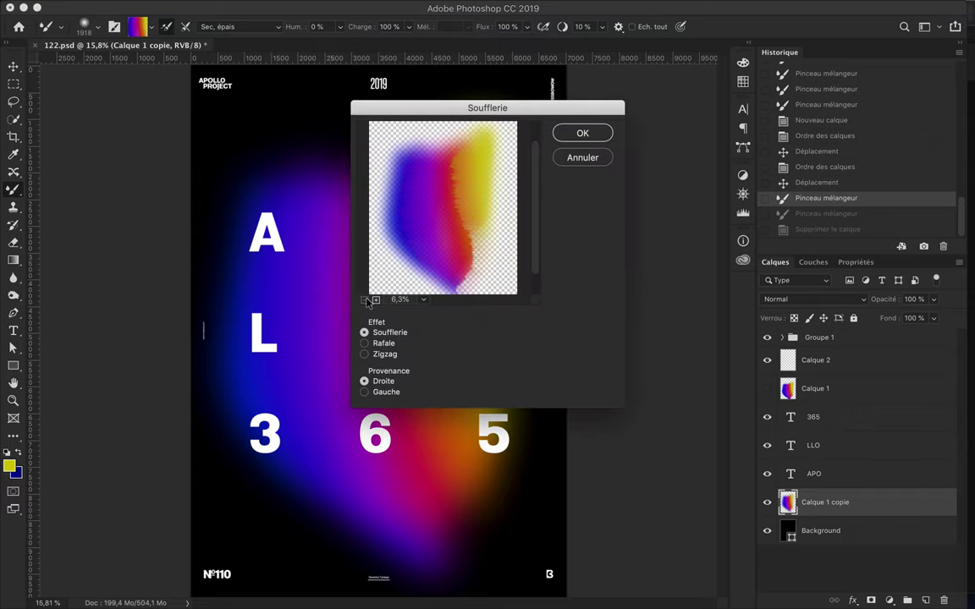
{"action": "left_click", "coordinate": [582, 132]}
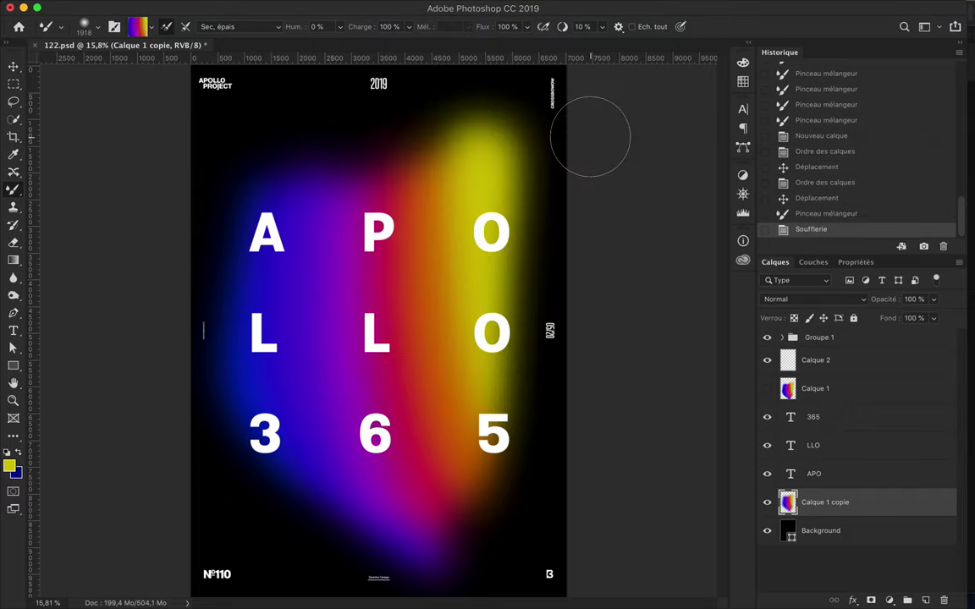
Drag Calque 1 copie above Calque 1 in the Layers panel
{"action": "key", "text": "v"}
{"action": "left_click_drag", "start_coordinate": [825, 502], "coordinate": [833, 379]}
{"action": "left_click", "coordinate": [383, 7]}
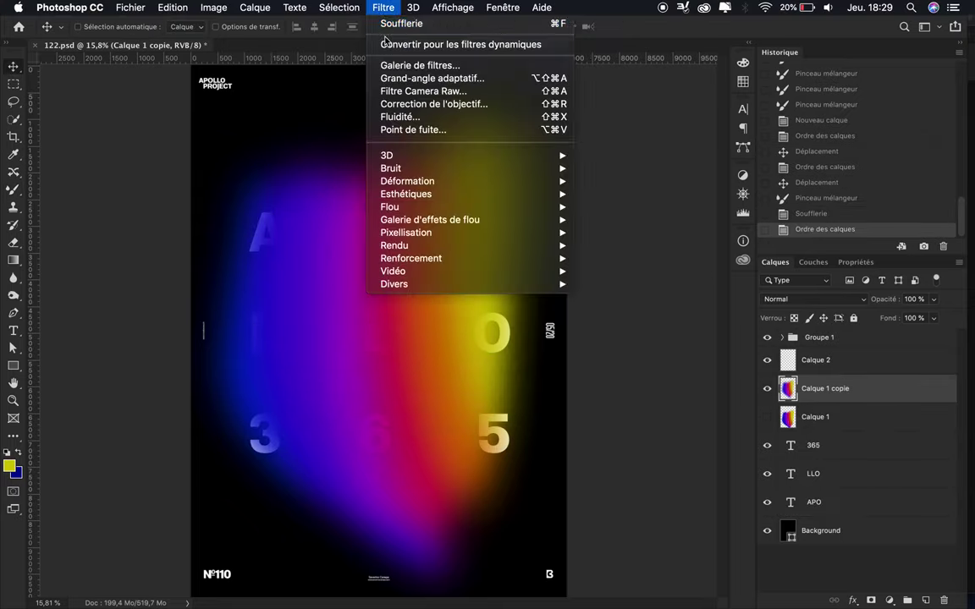
Streak the gradient with a Blast-method Wind and nudge the layer on the canvas
{"action": "left_click", "coordinate": [401, 23]}
{"action": "left_click", "coordinate": [382, 7]}
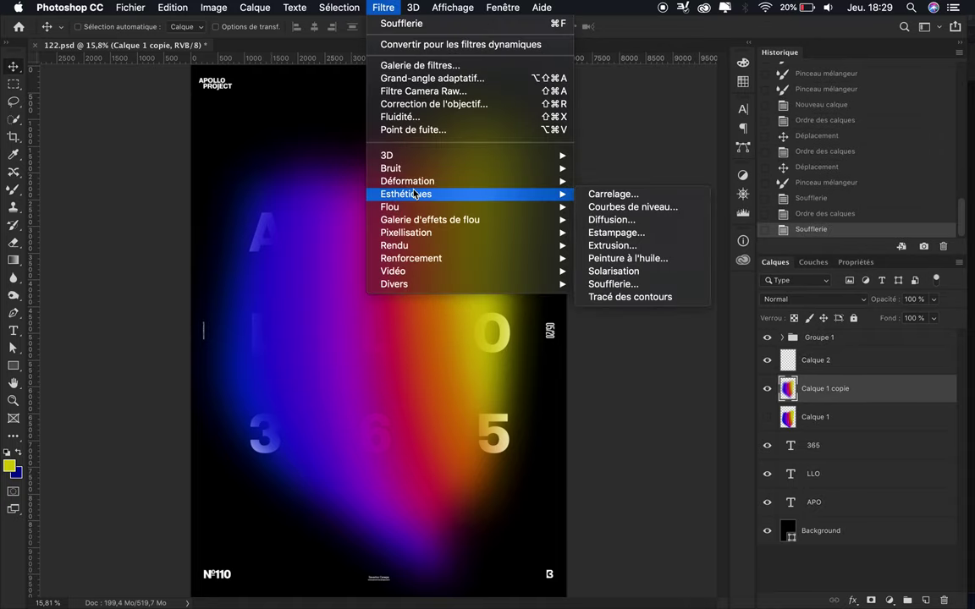
{"action": "mouse_move", "coordinate": [407, 181]}
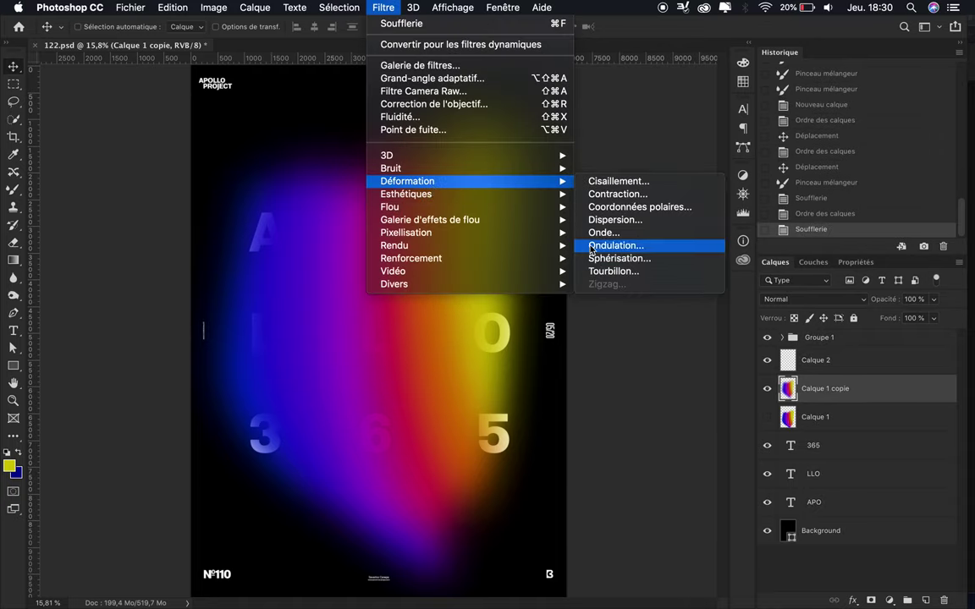
{"action": "left_click", "coordinate": [630, 283]}
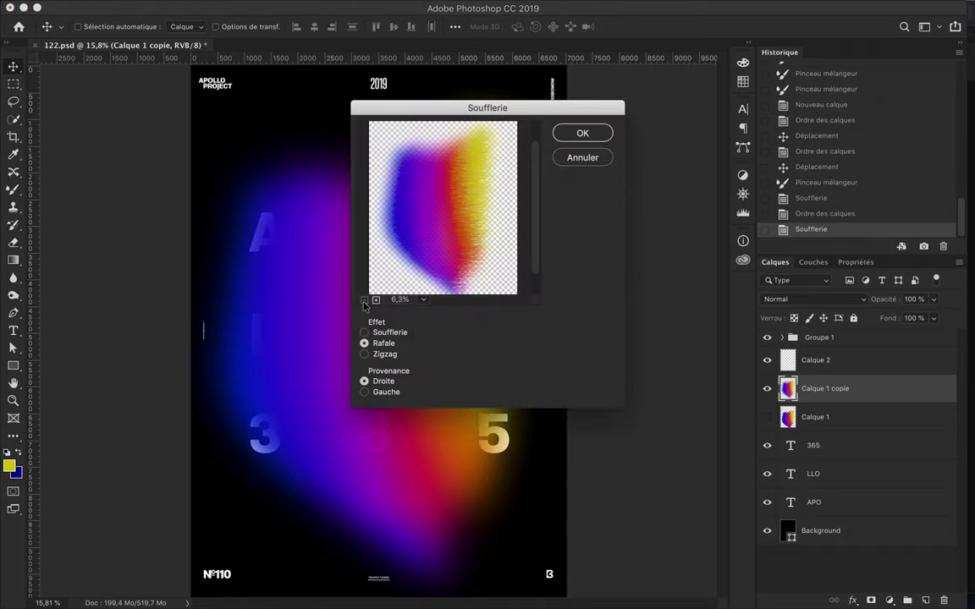
{"action": "left_click", "coordinate": [364, 332]}
{"action": "left_click", "coordinate": [582, 133]}
{"action": "left_click_drag", "start_coordinate": [522, 241], "coordinate": [435, 241]}
Apply Mosaic with 131-pixel cells, then place a copy of the layer below Calque 1 copie
{"action": "left_click", "coordinate": [383, 8]}
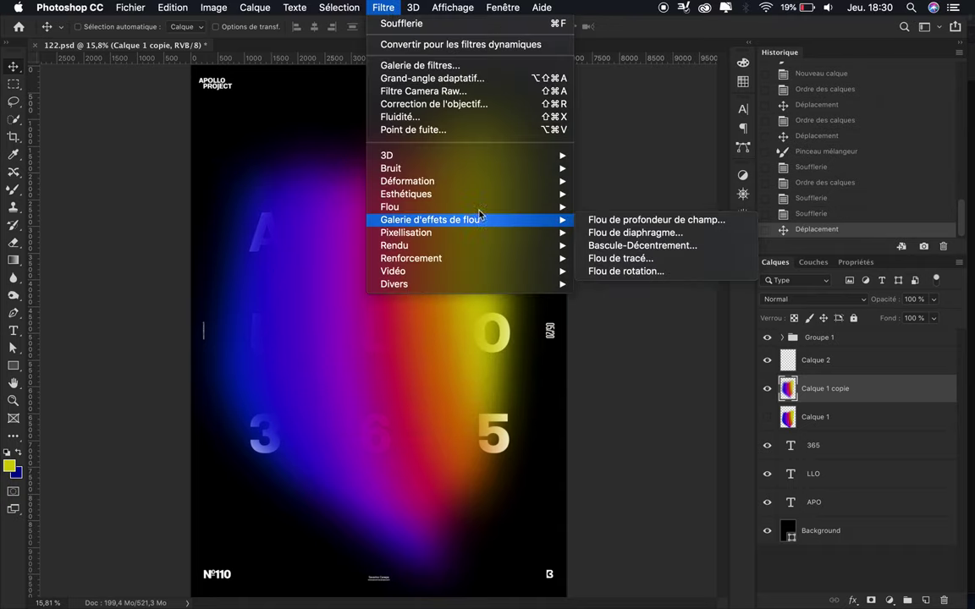
{"action": "mouse_move", "coordinate": [406, 233]}
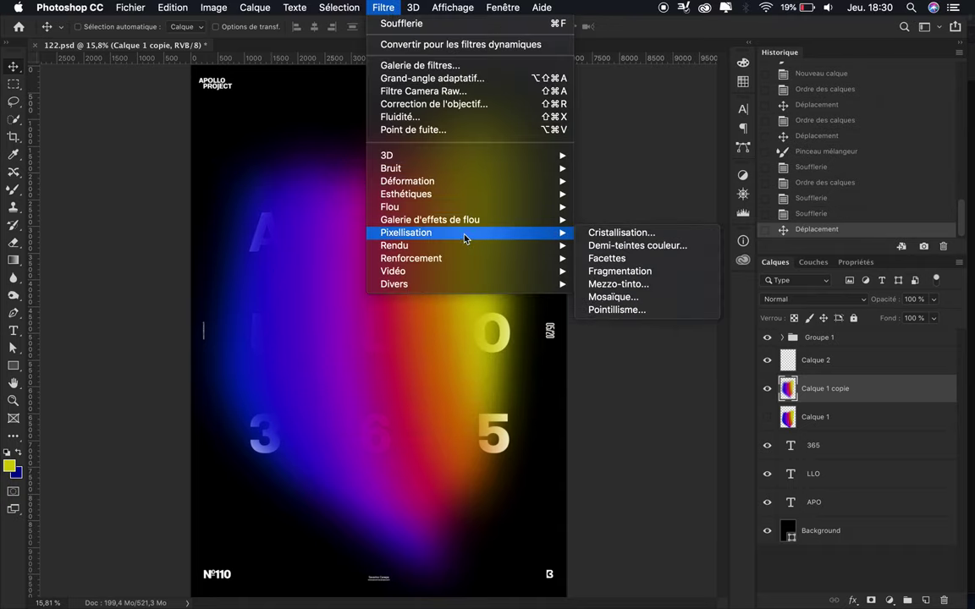
{"action": "left_click", "coordinate": [612, 297]}
{"action": "left_click_drag", "start_coordinate": [125, 216], "coordinate": [88, 218]}
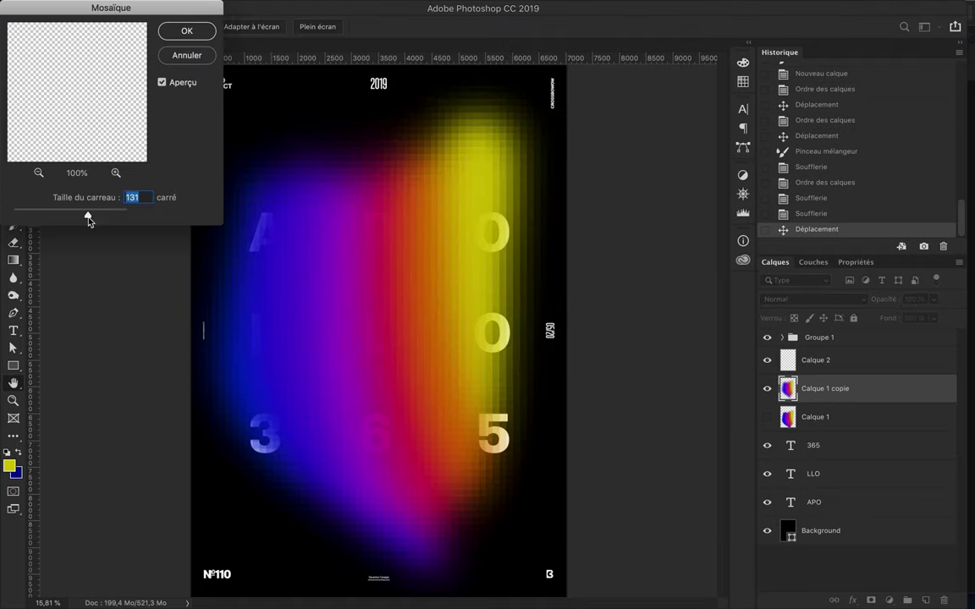
{"action": "left_click", "coordinate": [182, 31]}
{"action": "left_click_drag", "start_coordinate": [372, 254], "coordinate": [393, 246]}
{"action": "left_click_drag", "start_coordinate": [866, 388], "coordinate": [846, 417]}
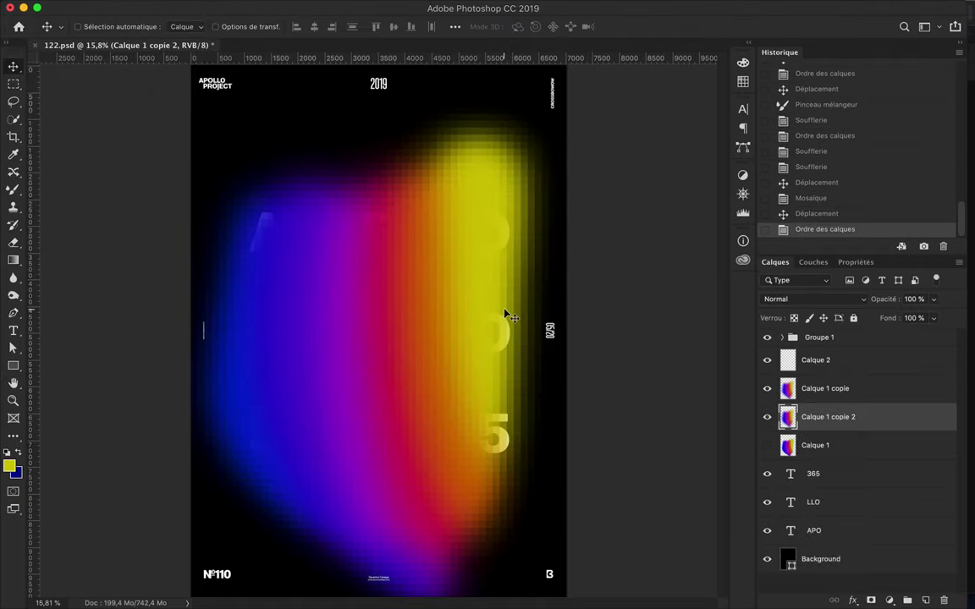
Apply Wind streaks to the pixelated Calque 1 copie 2
{"action": "left_click", "coordinate": [383, 2]}
{"action": "mouse_move", "coordinate": [406, 193]}
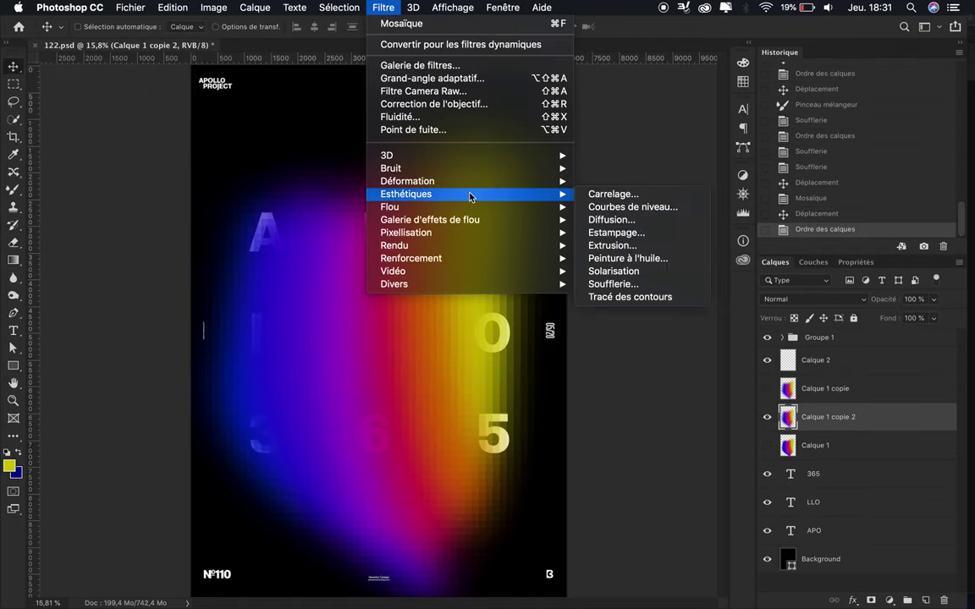
{"action": "left_click", "coordinate": [613, 281]}
{"action": "left_click", "coordinate": [587, 135]}
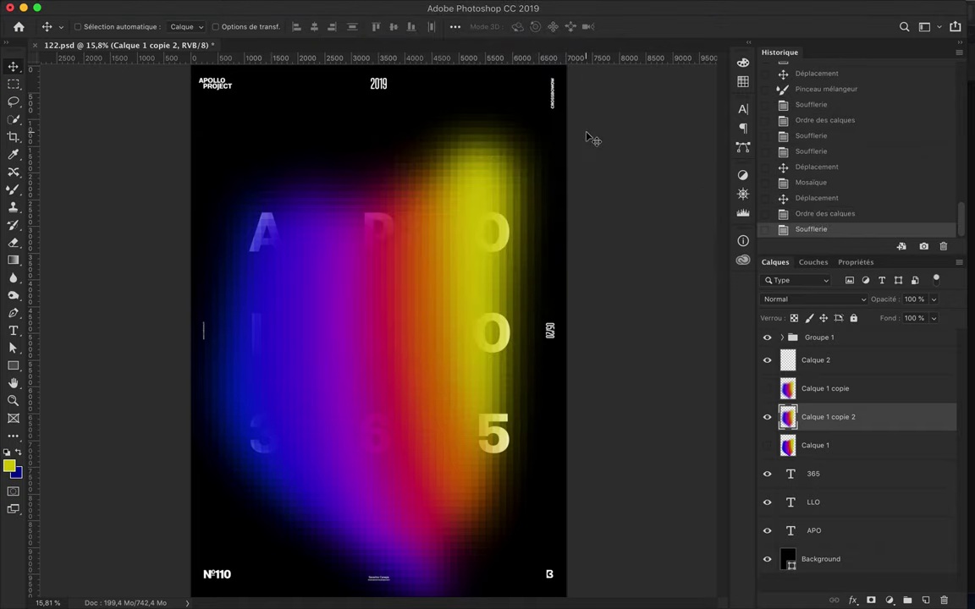
Run Wind again with Stagger on Calque 1 copie 2, previewing the whole image
{"action": "left_click", "coordinate": [384, 7]}
{"action": "left_click", "coordinate": [611, 282]}
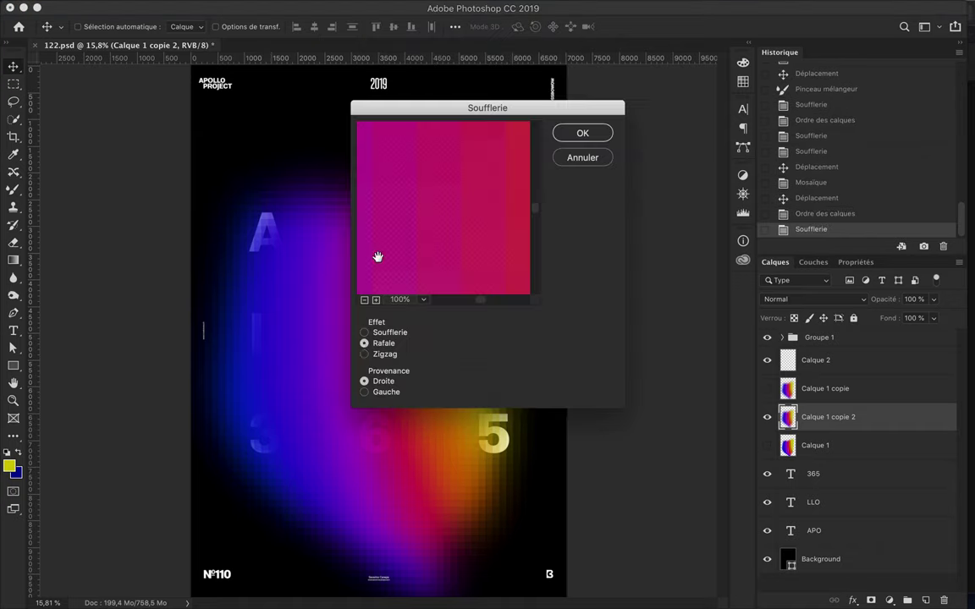
{"action": "left_click", "coordinate": [364, 301]}
{"action": "left_click", "coordinate": [583, 133]}
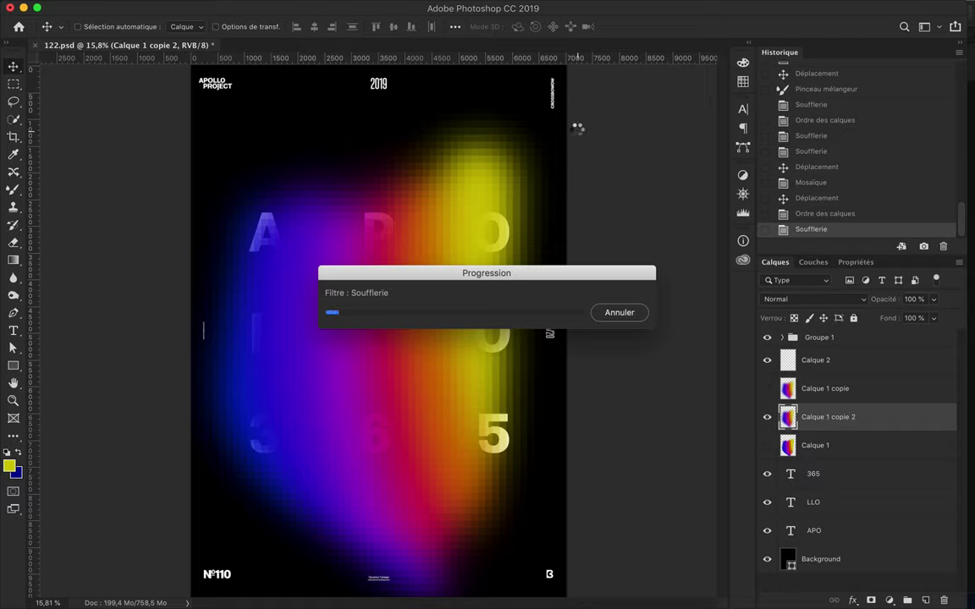
{"action": "mouse_move", "coordinate": [506, 277]}
{"action": "left_mouse_down"}
{"action": "mouse_move", "coordinate": [506, 76]}
{"action": "mouse_move", "coordinate": [406, 77]}
{"action": "left_mouse_up"}
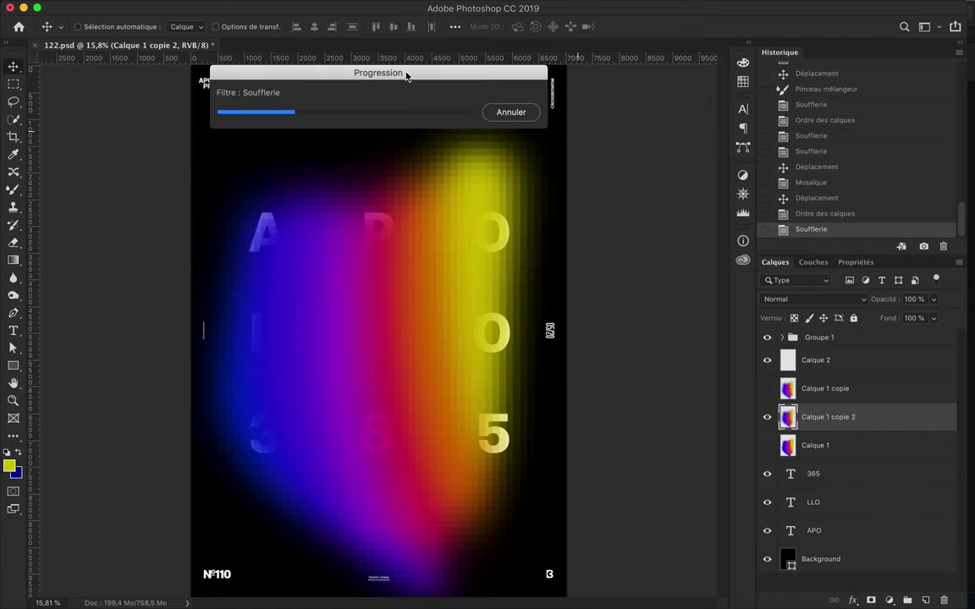